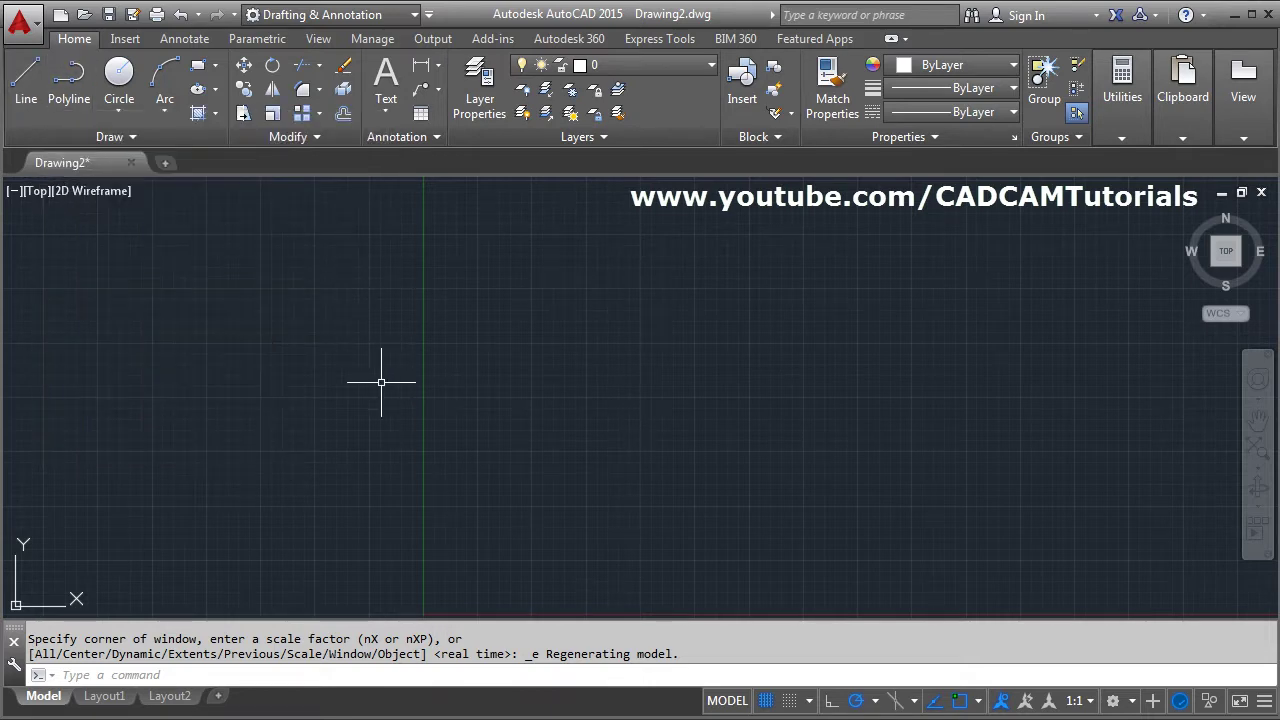
- With Ortho on, draw a 100-unit horizontal line to the right from a start point picked in the lower drawing area
{"action": "type", "text": "L"}
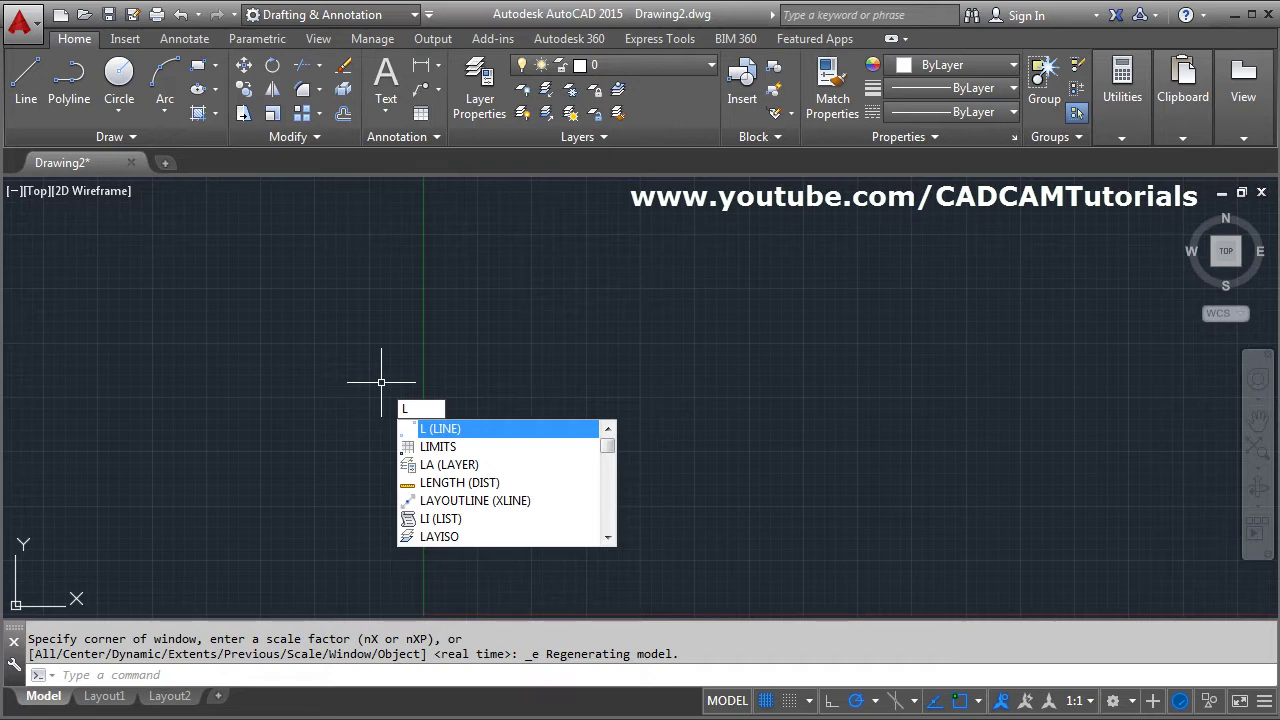
{"action": "key", "text": "Return"}
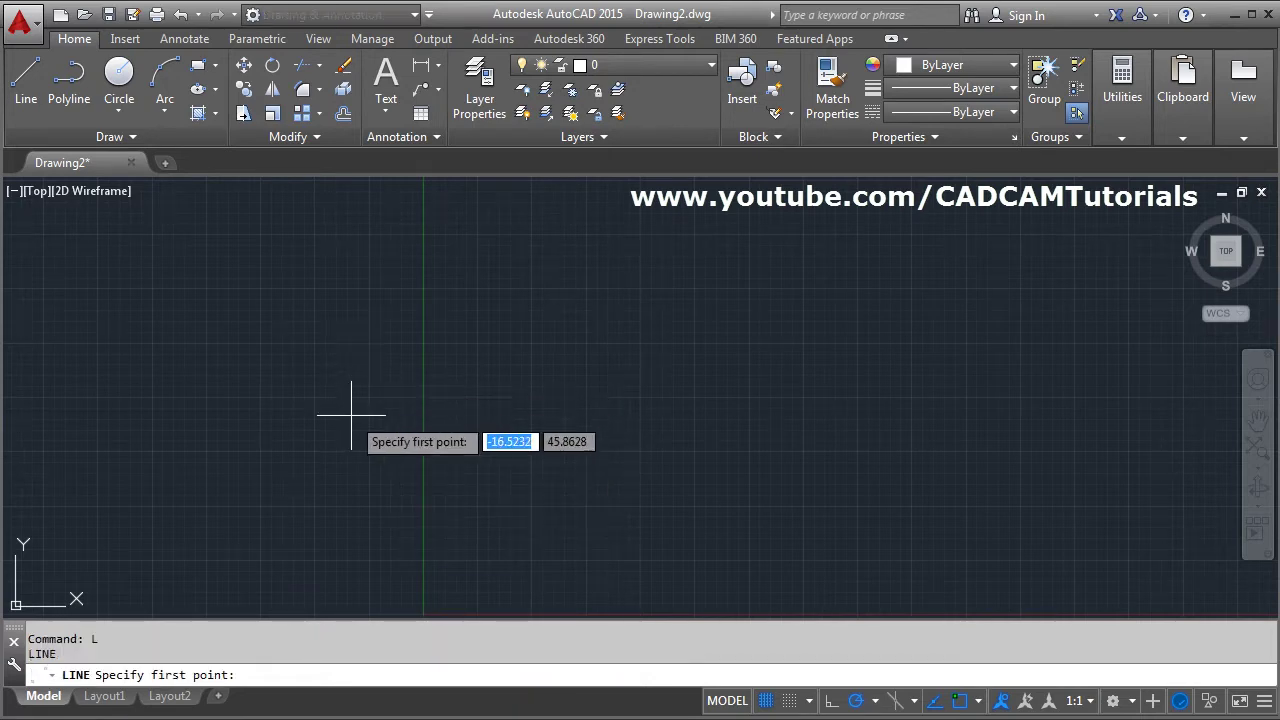
{"action": "left_click", "coordinate": [286, 578]}
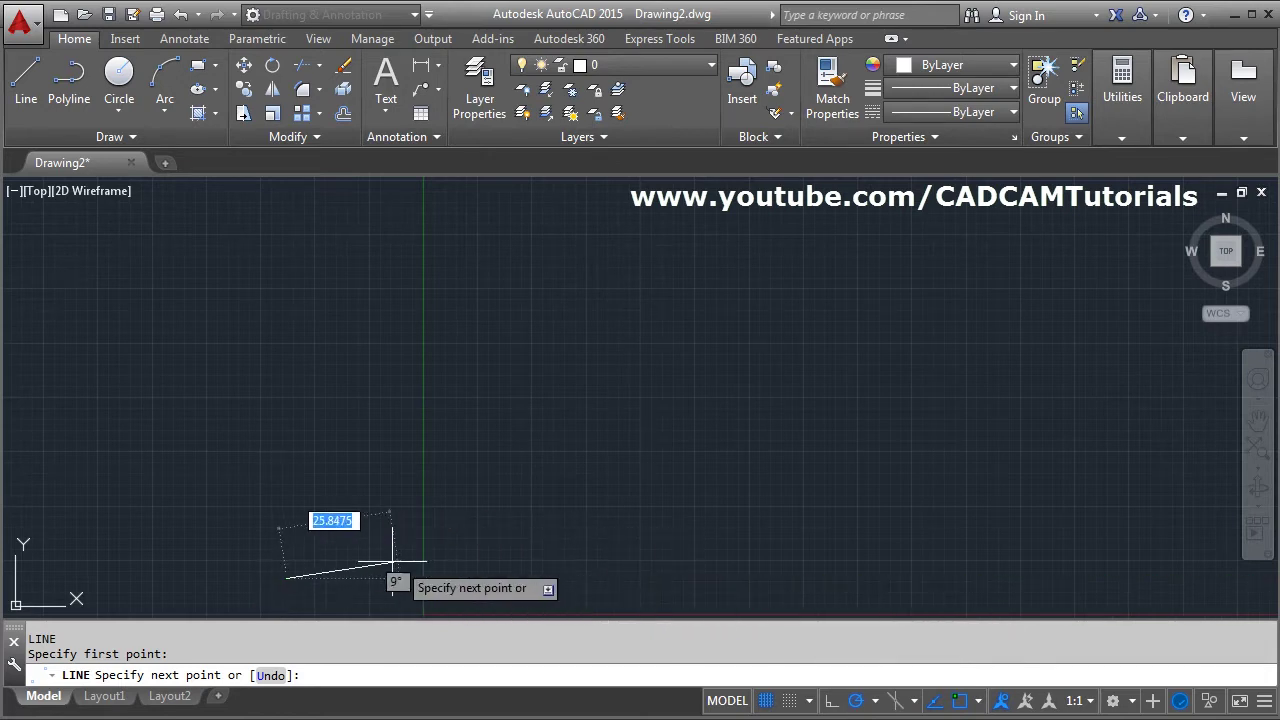
{"action": "left_click", "coordinate": [833, 701]}
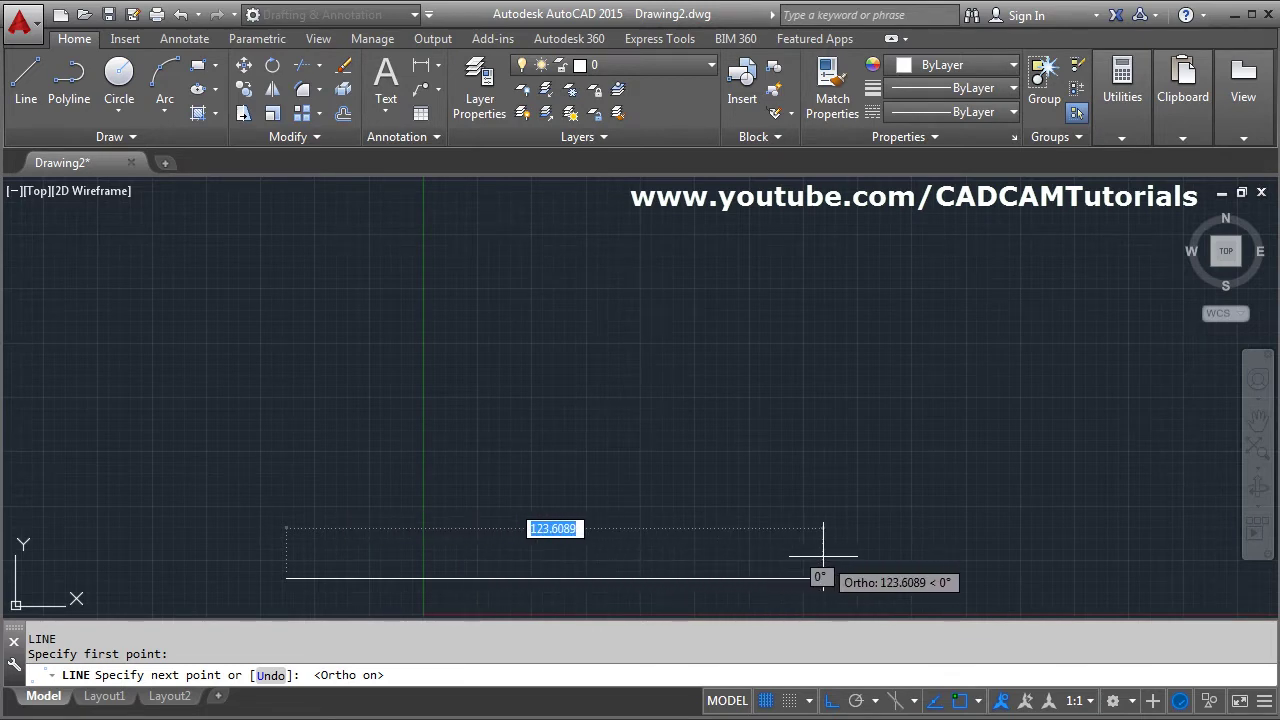
{"action": "type", "text": "100"}
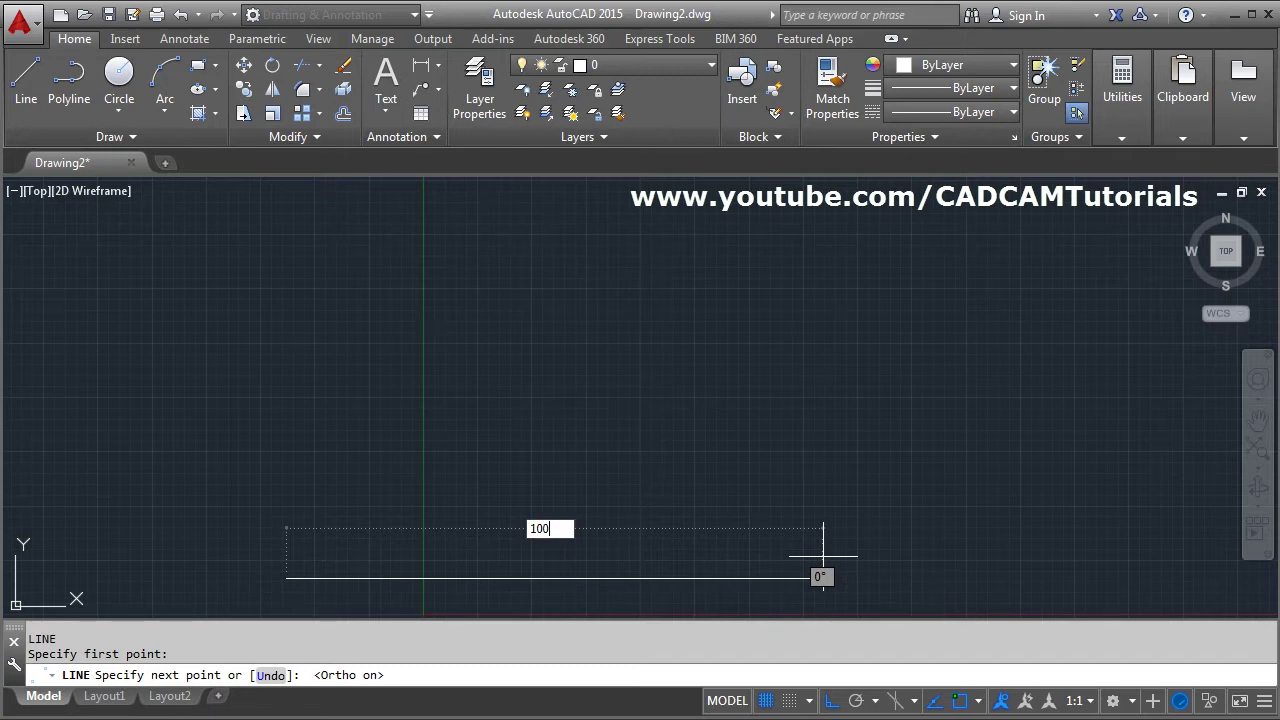
{"action": "key", "text": "Return"}
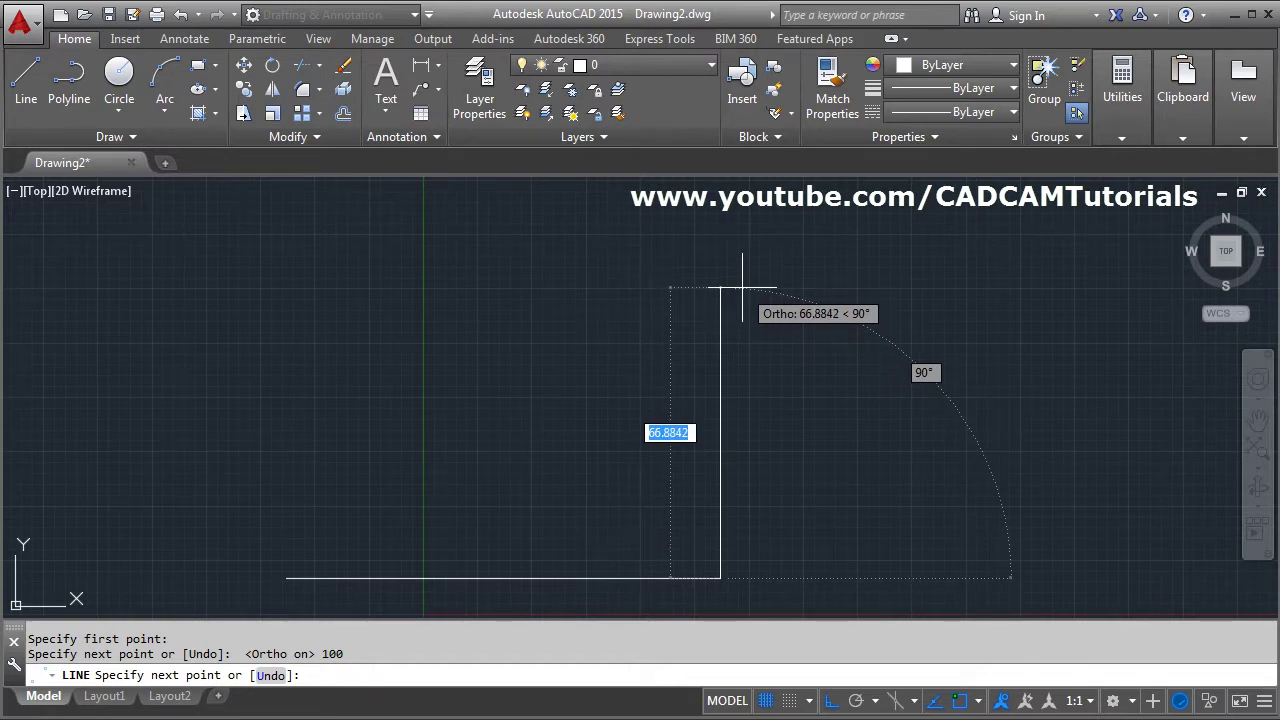
- Continue the line chain 50 units straight up and 100 units back to the left
{"action": "type", "text": "50"}
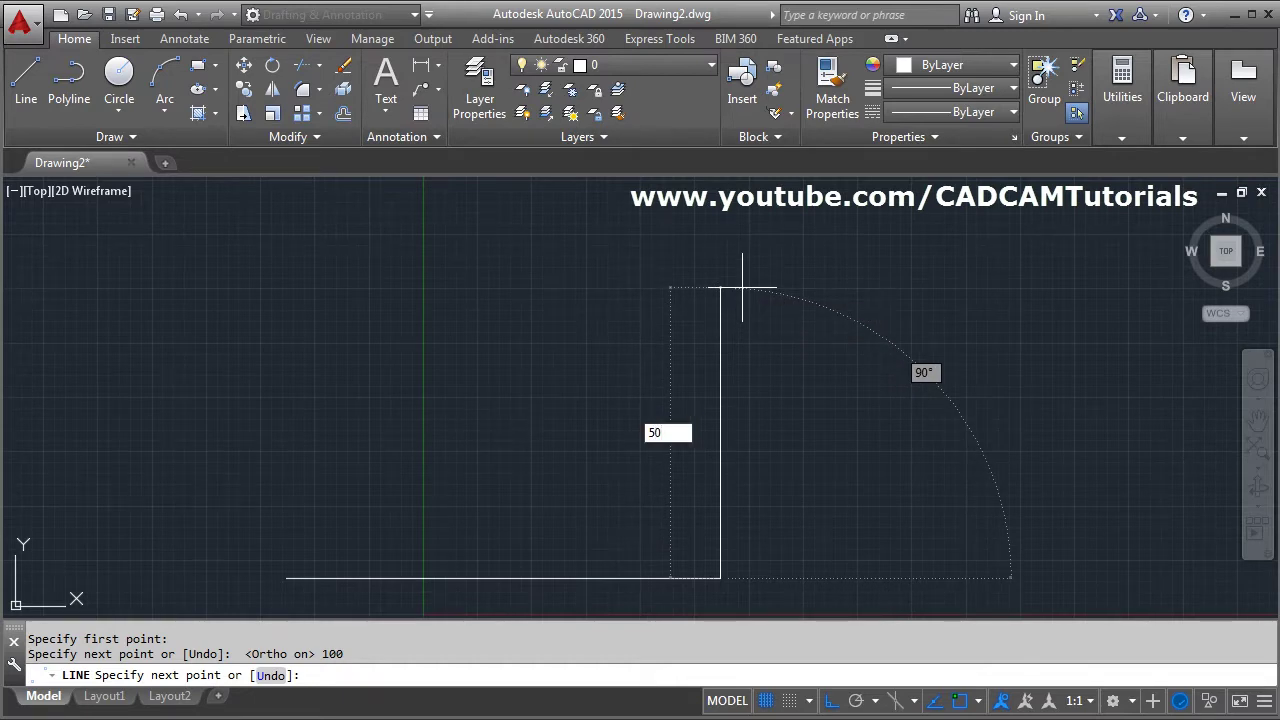
{"action": "key", "text": "Return"}
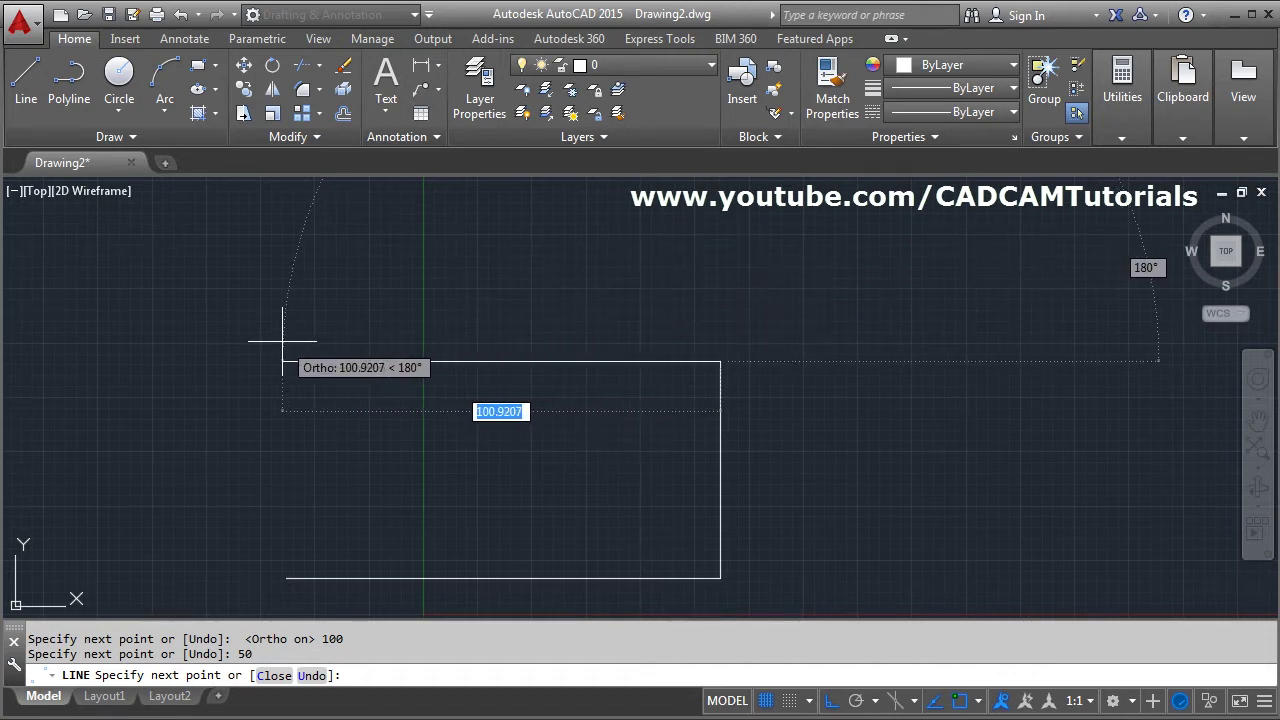
{"action": "type", "text": "100"}
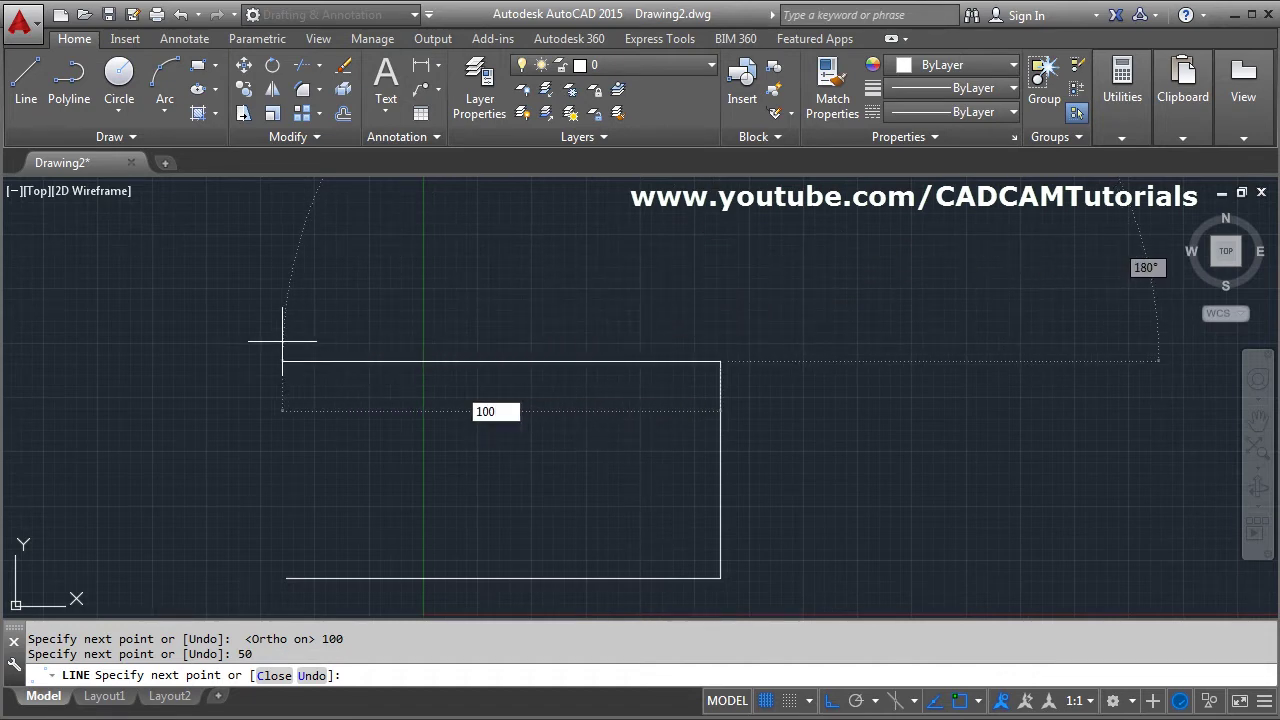
{"action": "key", "text": "Return"}
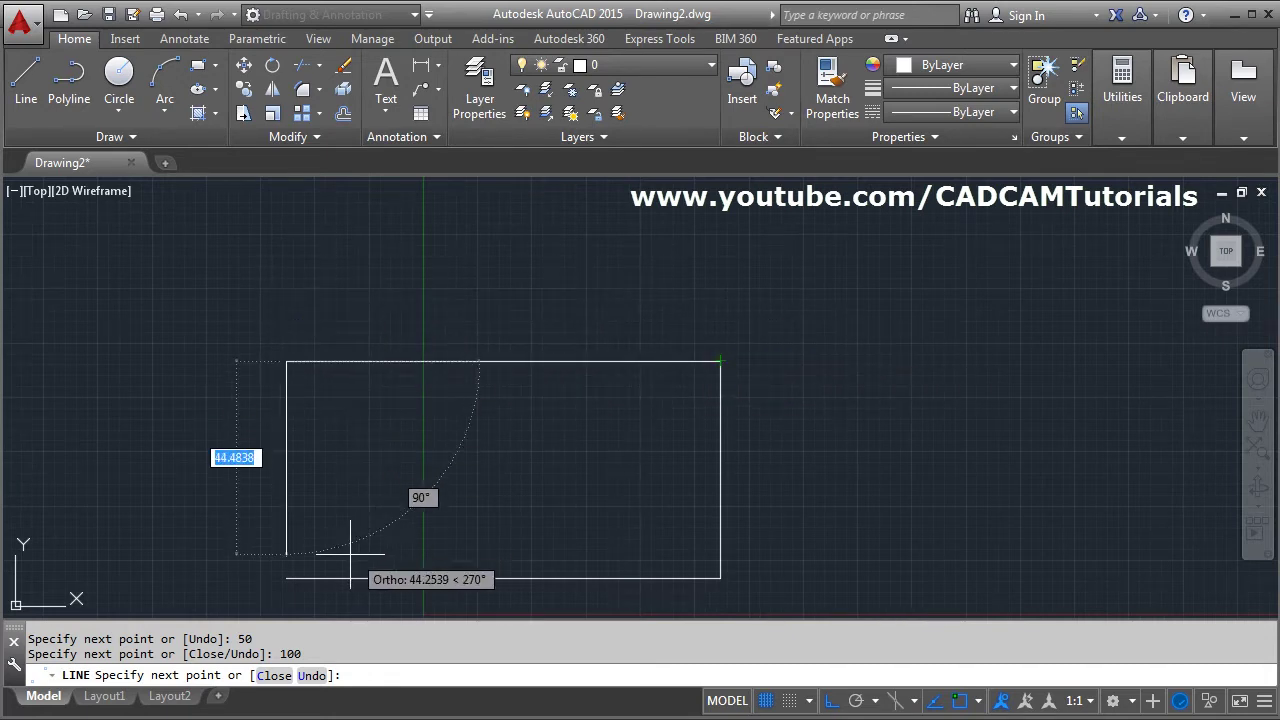
- Undo and redraw the rectangle's 100-unit upper side within the Line command, and close the outline
{"action": "left_click", "coordinate": [312, 676]}
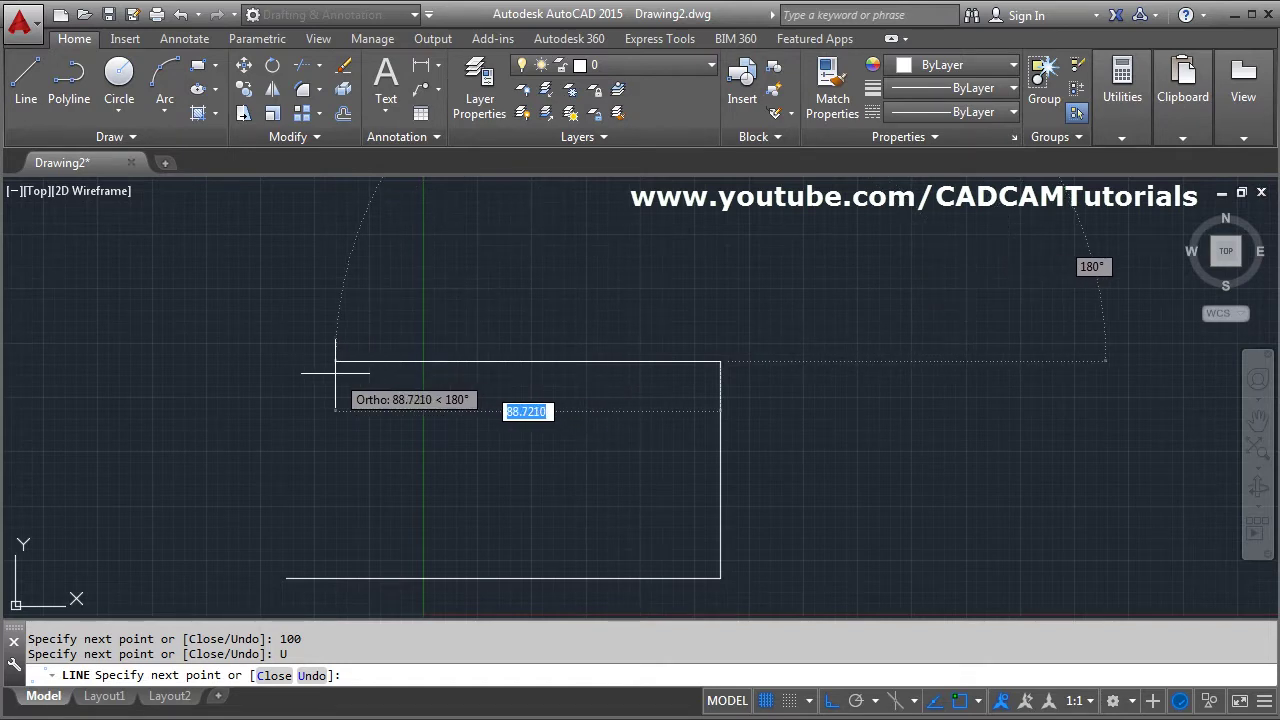
{"action": "type", "text": "100"}
{"action": "key", "text": "Return"}
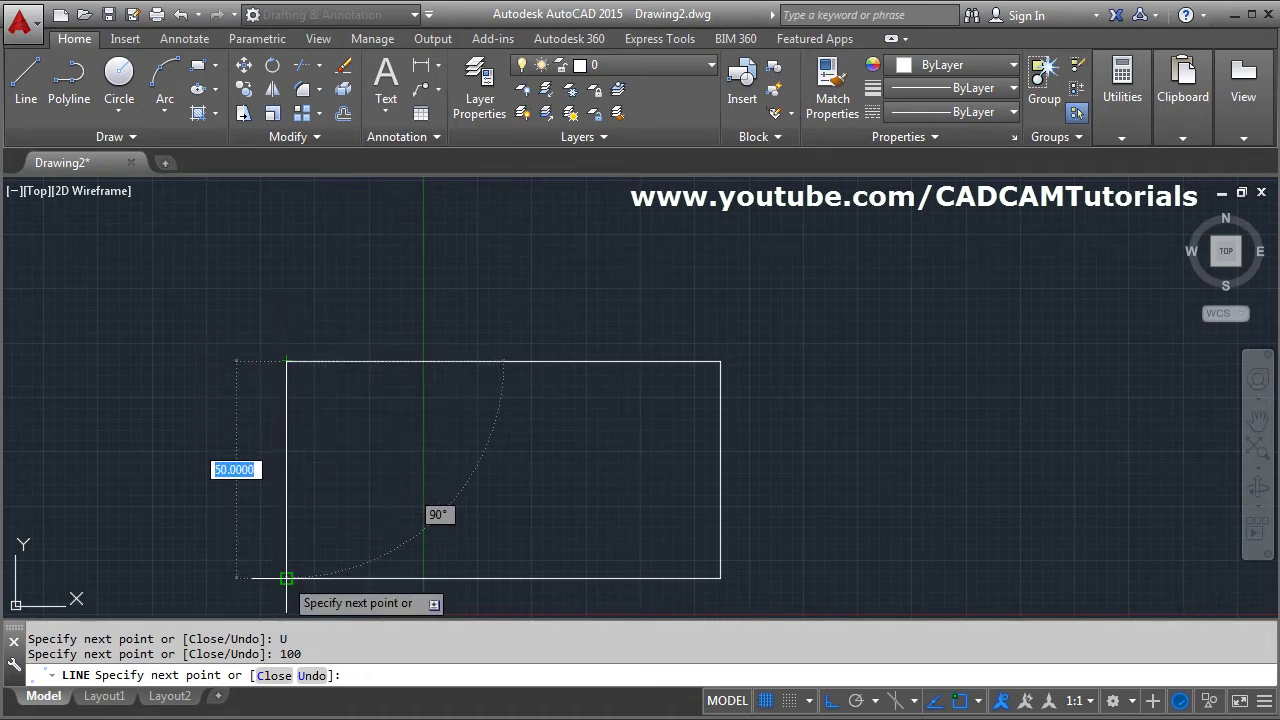
{"action": "left_click", "coordinate": [270, 678]}
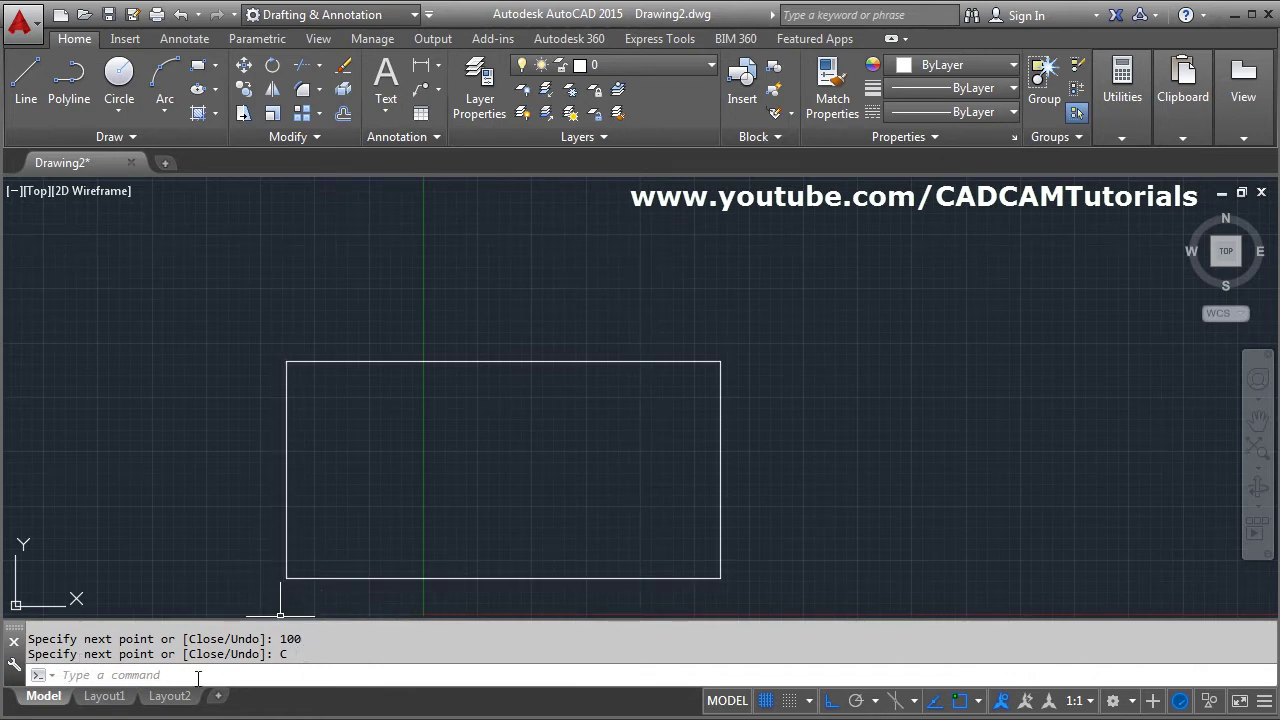
{"action": "left_click", "coordinate": [62, 674]}
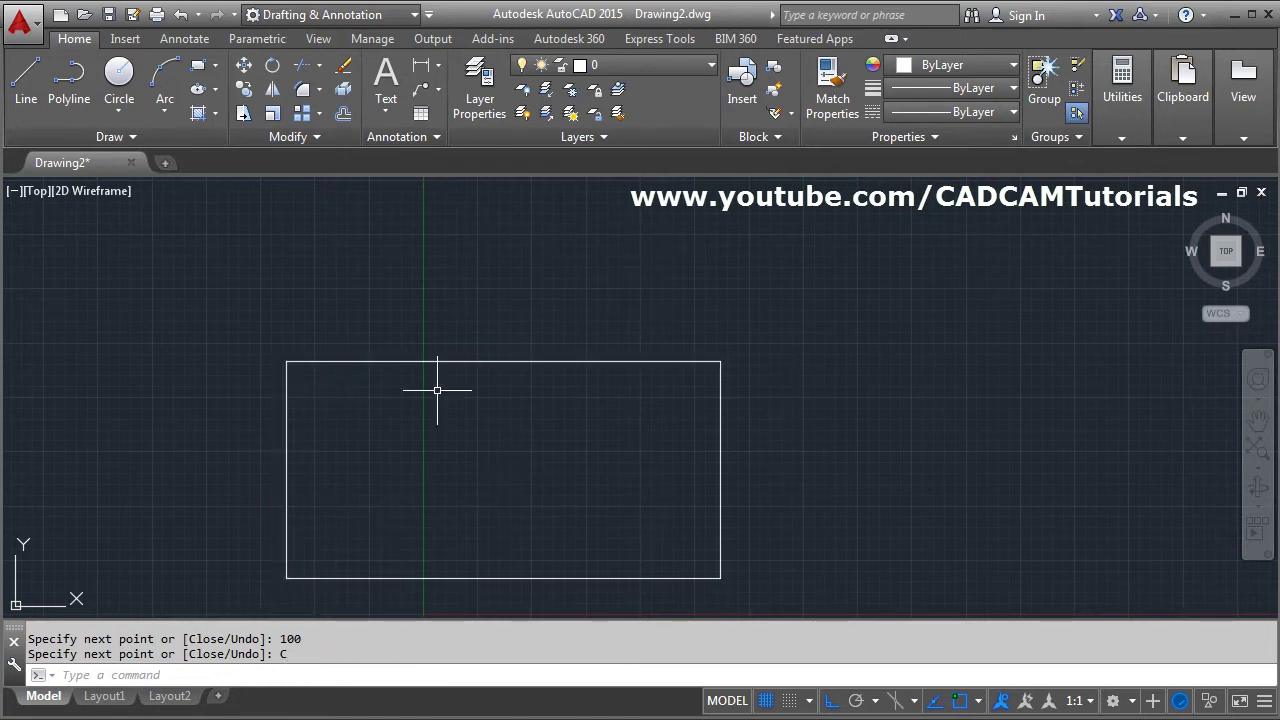
- Erase all four rectangle lines with a crossing selection, and undo the erasure
{"action": "left_click", "coordinate": [343, 68]}
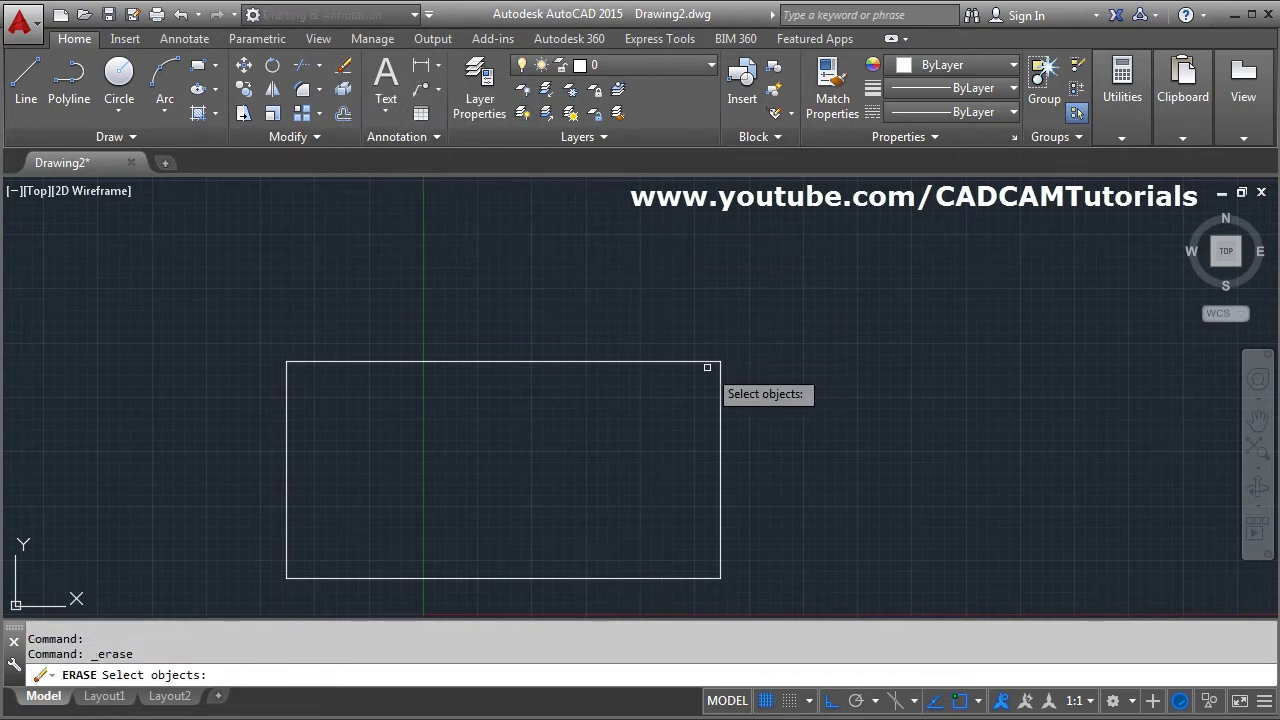
{"action": "left_click", "coordinate": [779, 314]}
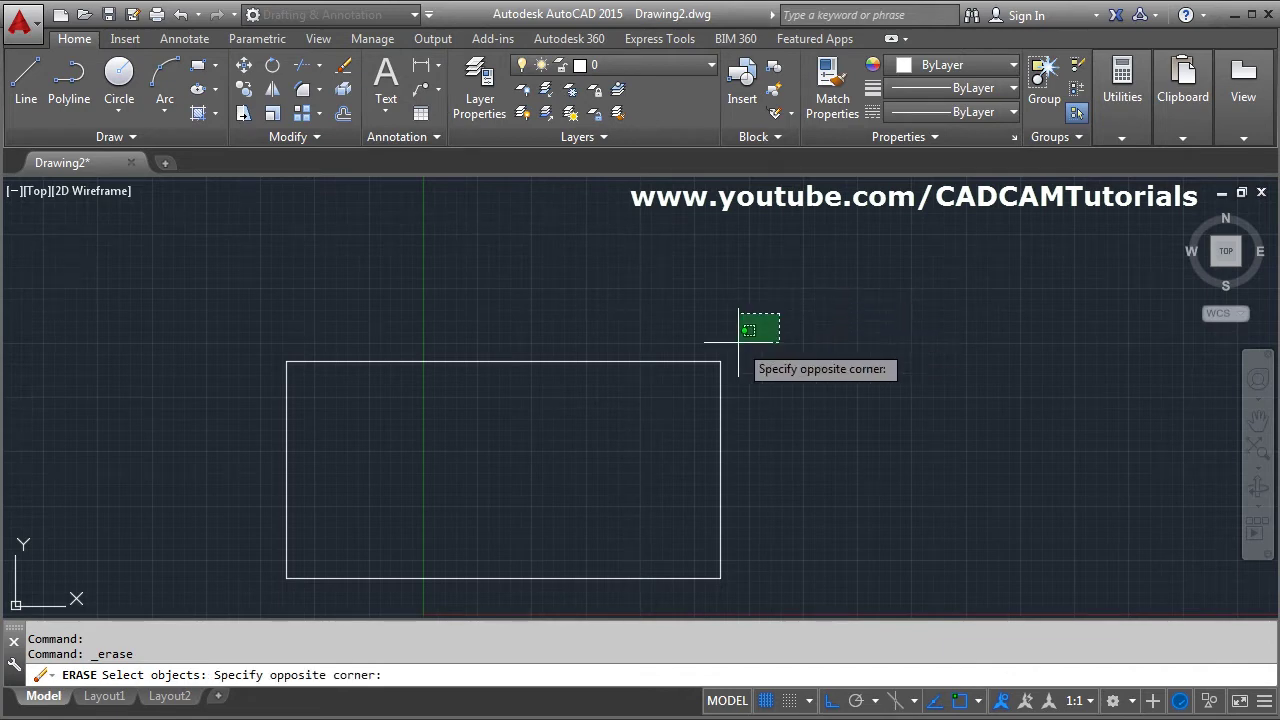
{"action": "left_click", "coordinate": [195, 608]}
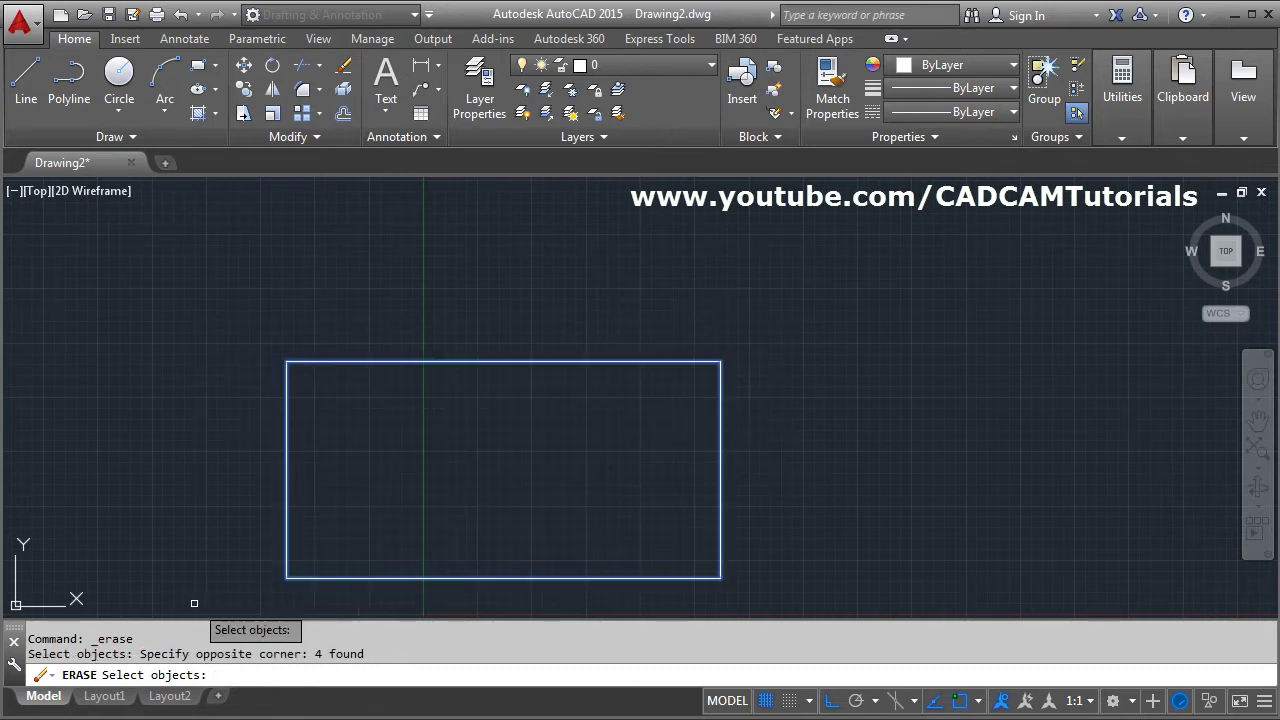
{"action": "key", "text": "Return"}
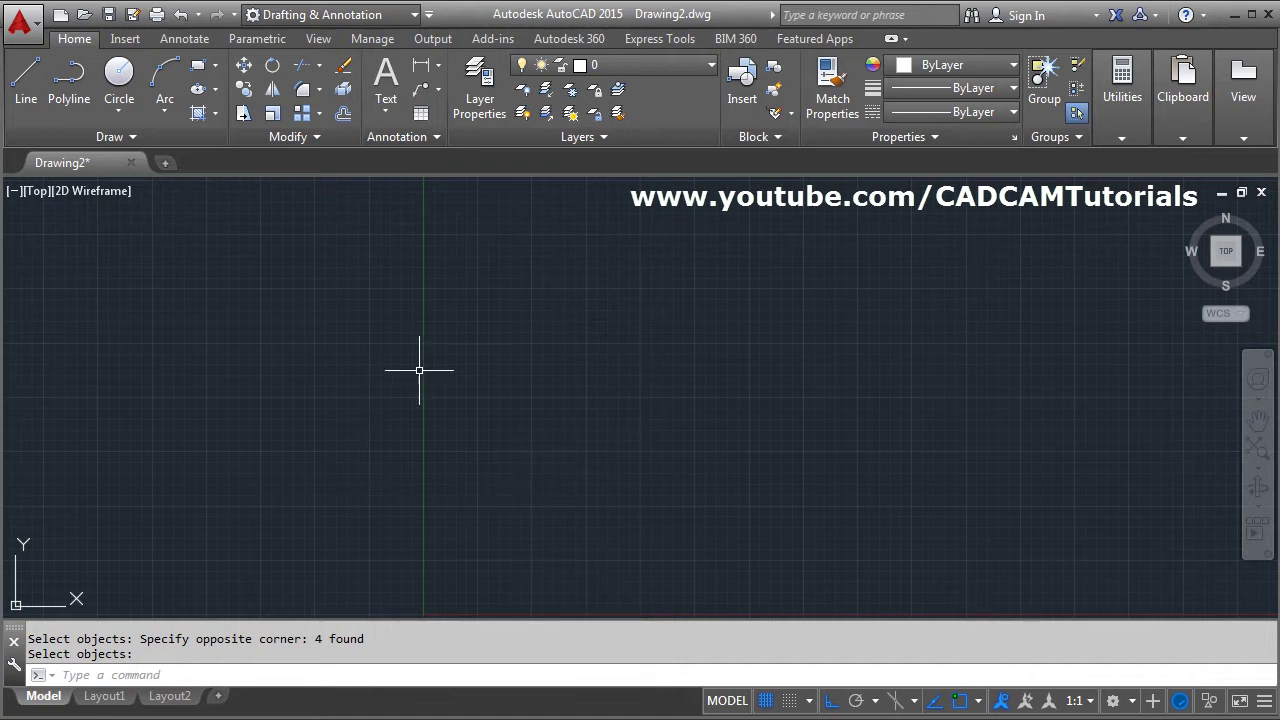
{"action": "type", "text": "u"}
{"action": "key", "text": "Return"}
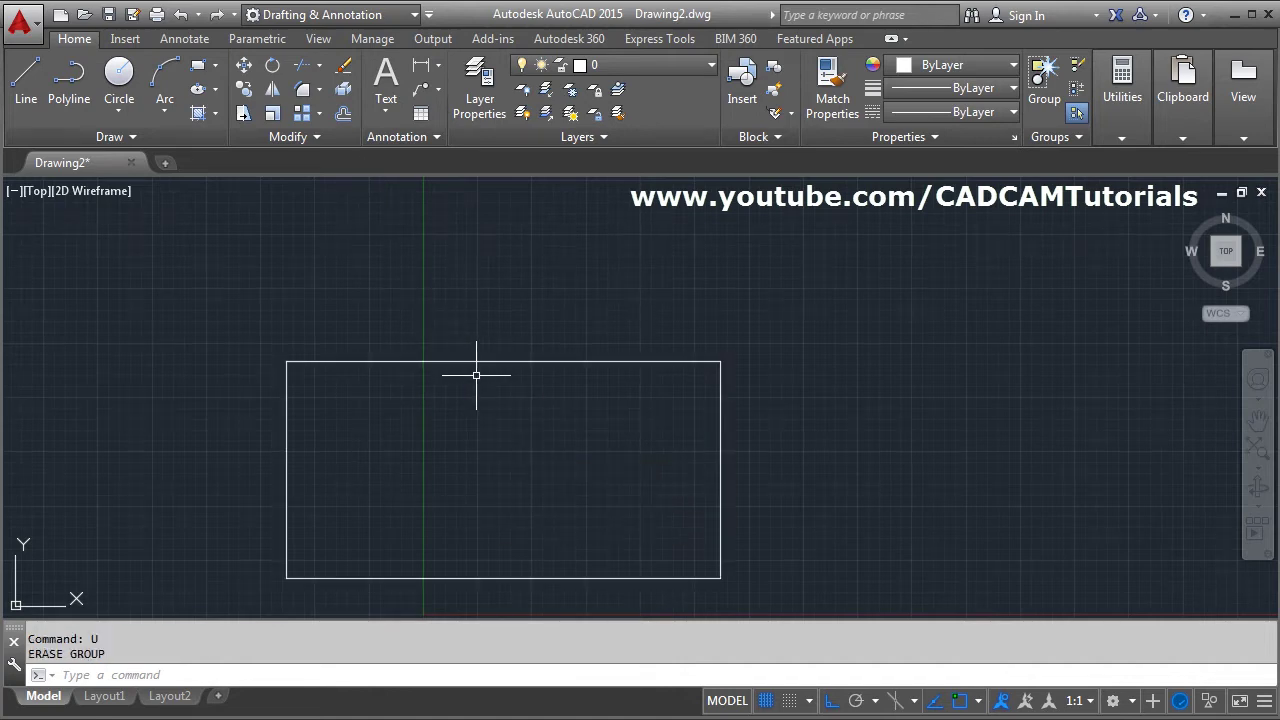
- Erase the rectangle by selecting its upper, left, lower and right lines individually
{"action": "left_click", "coordinate": [344, 70]}
{"action": "left_click", "coordinate": [605, 361]}
{"action": "left_click", "coordinate": [287, 430]}
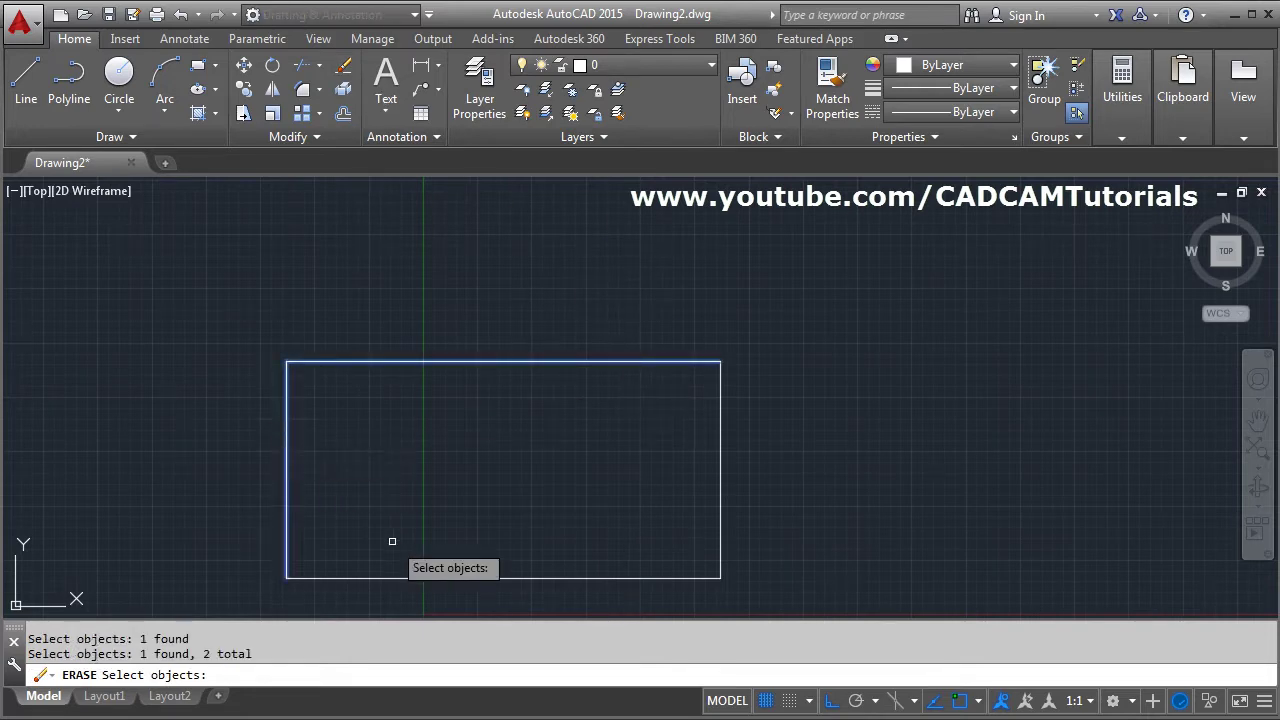
{"action": "left_click", "coordinate": [524, 579]}
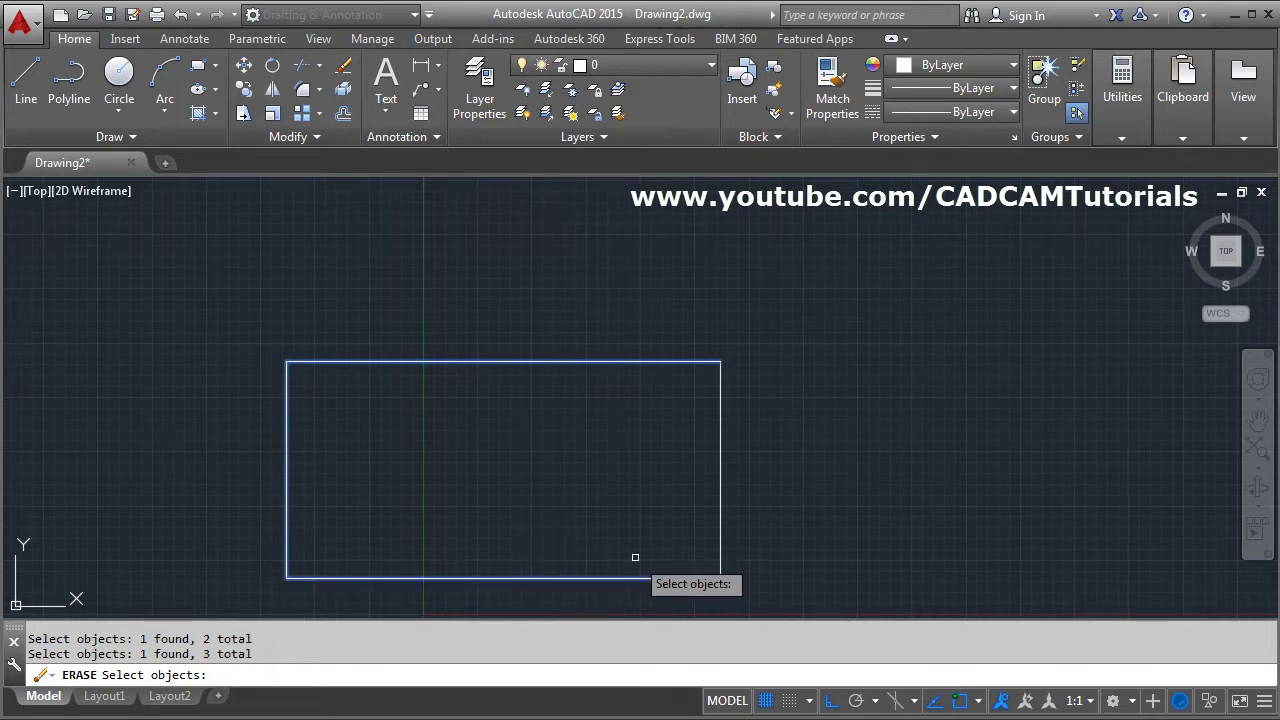
{"action": "left_click", "coordinate": [720, 510]}
{"action": "key", "text": "Return"}
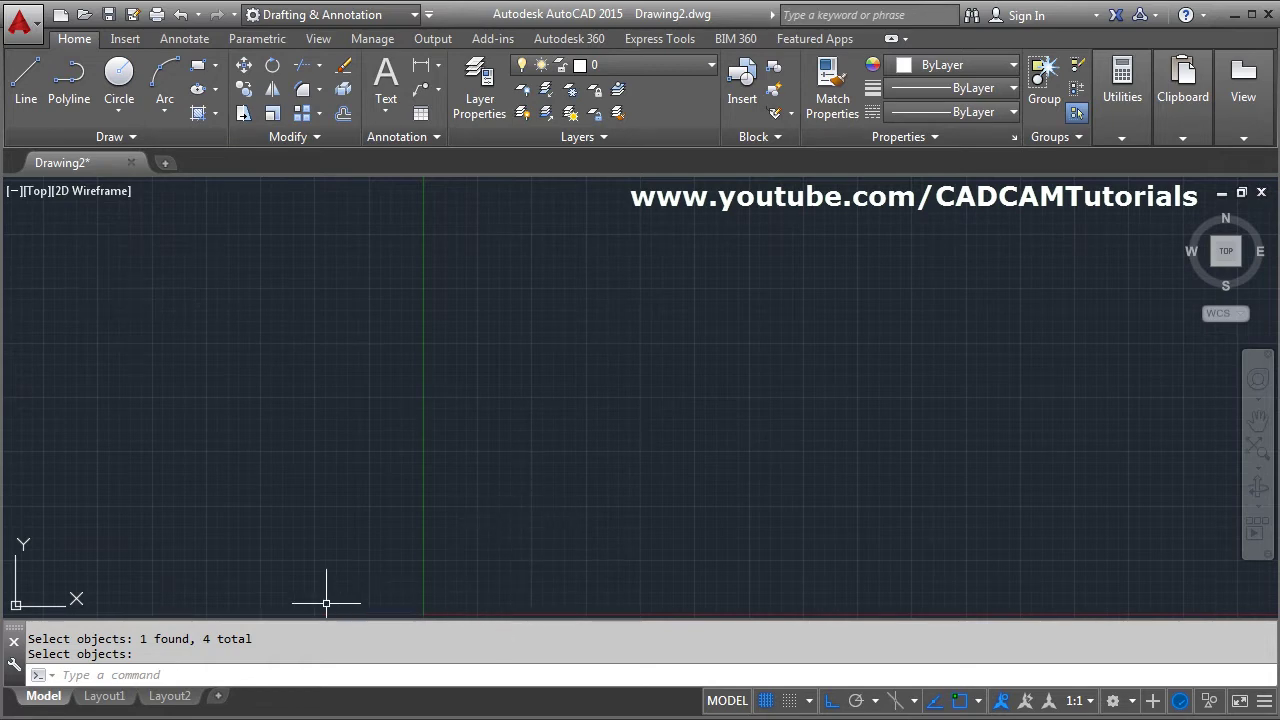
- With Ortho off, draw a 50-unit line at 30° up to the right, starting near the origin
{"action": "left_click", "coordinate": [25, 100]}
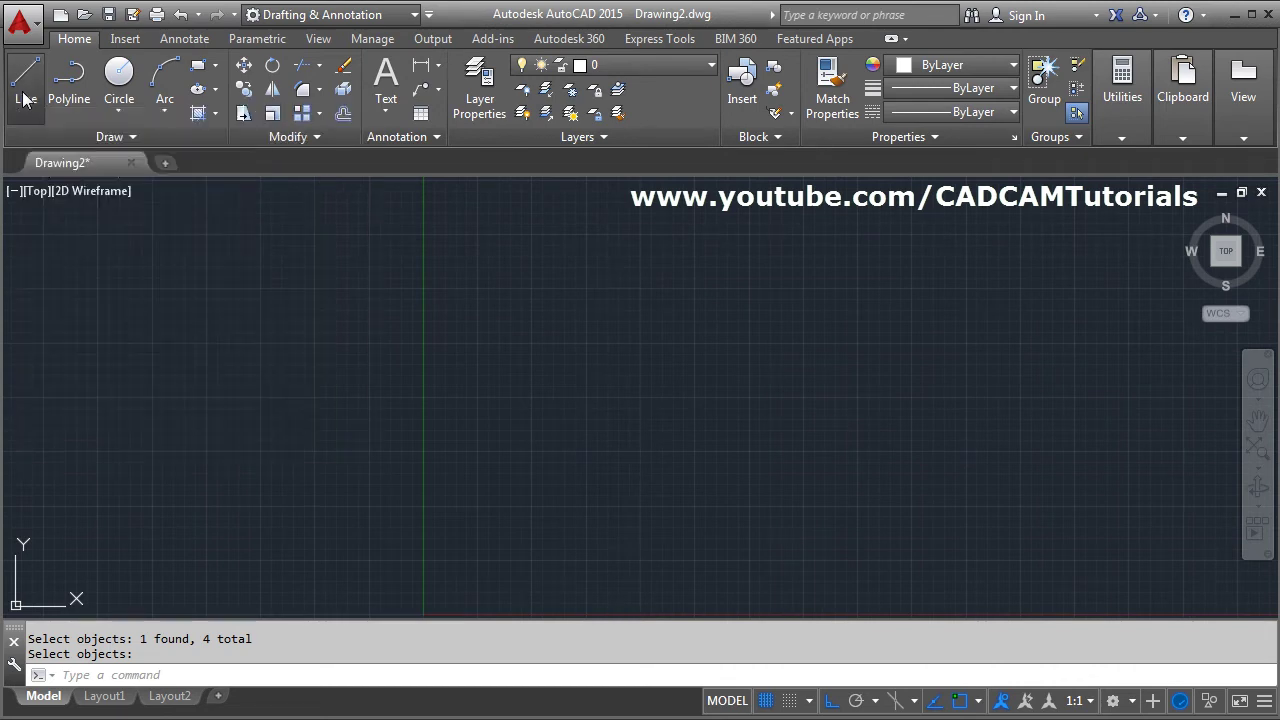
{"action": "left_click", "coordinate": [445, 599]}
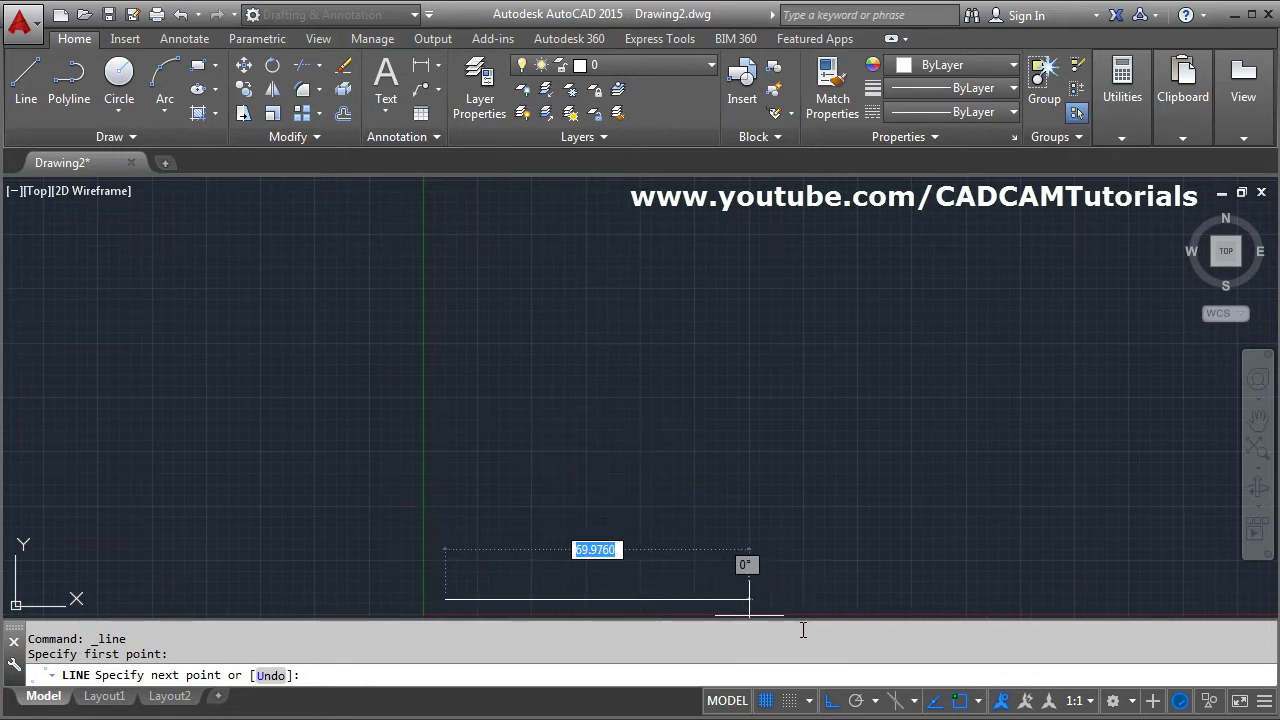
{"action": "left_click", "coordinate": [830, 702]}
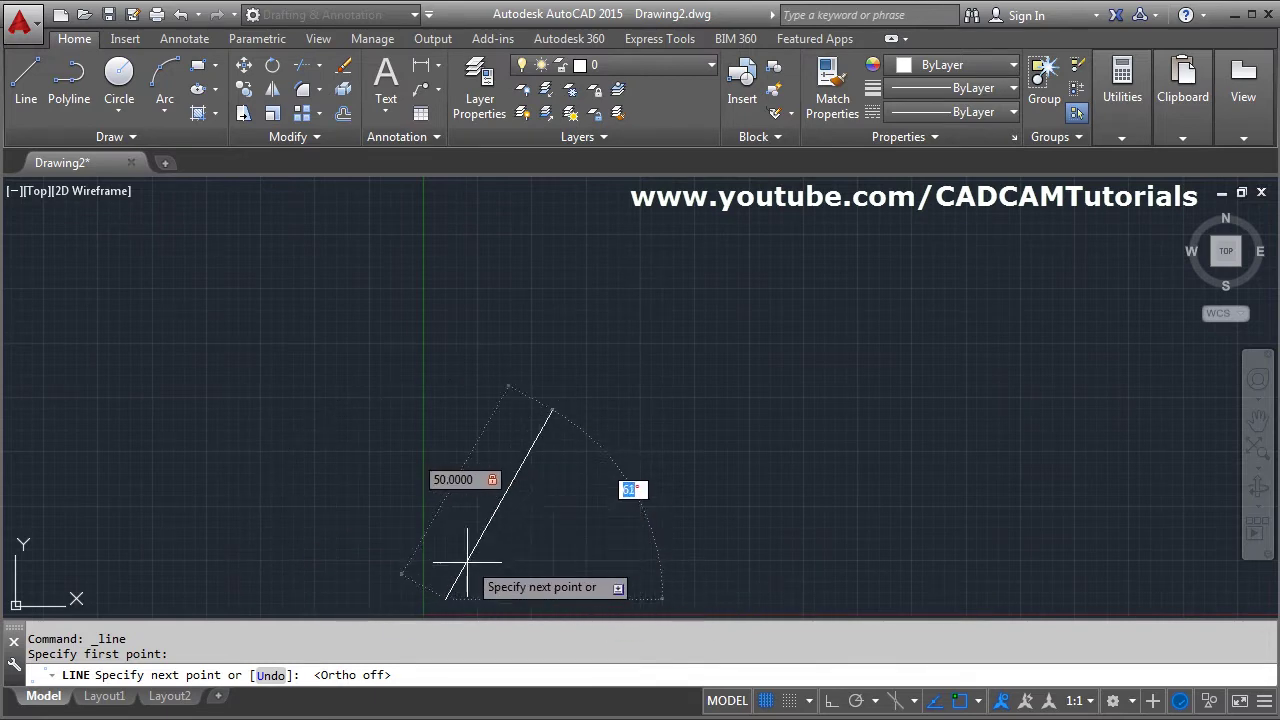
{"action": "middle_click_drag", "start_coordinate": [430, 570], "coordinate": [434, 466]}
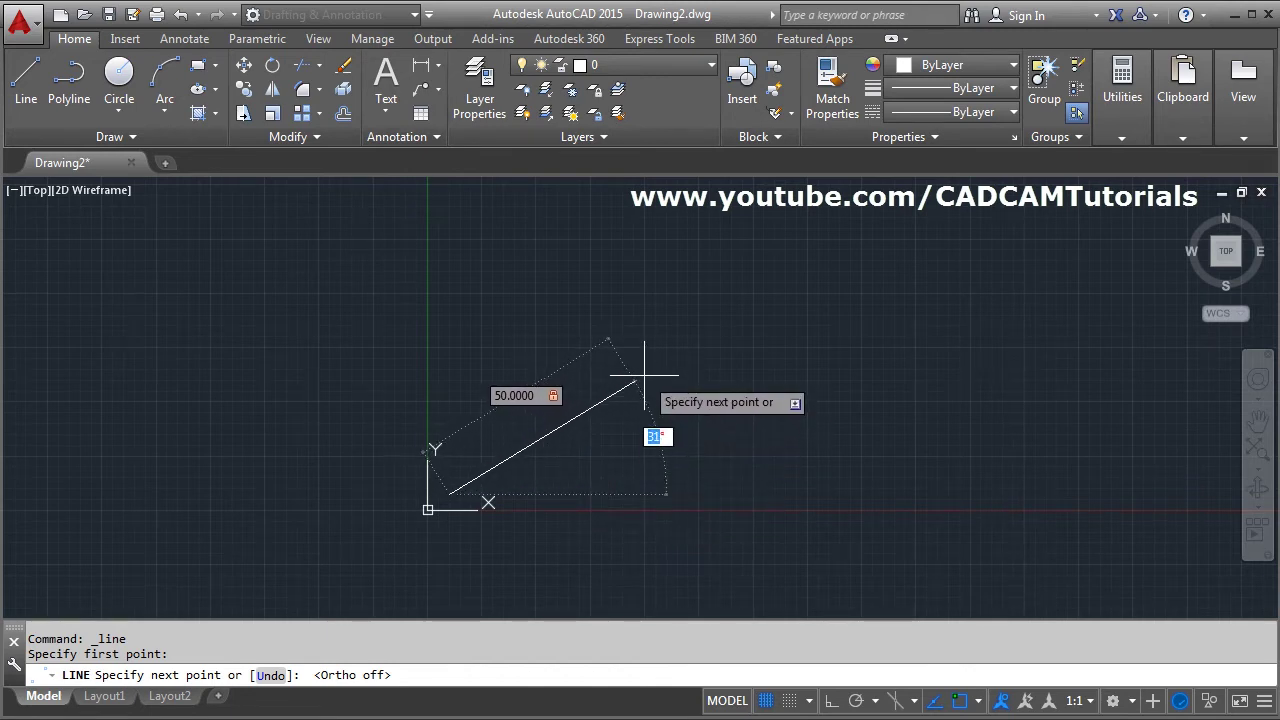
{"action": "middle_click_drag", "start_coordinate": [644, 377], "coordinate": [510, 455]}
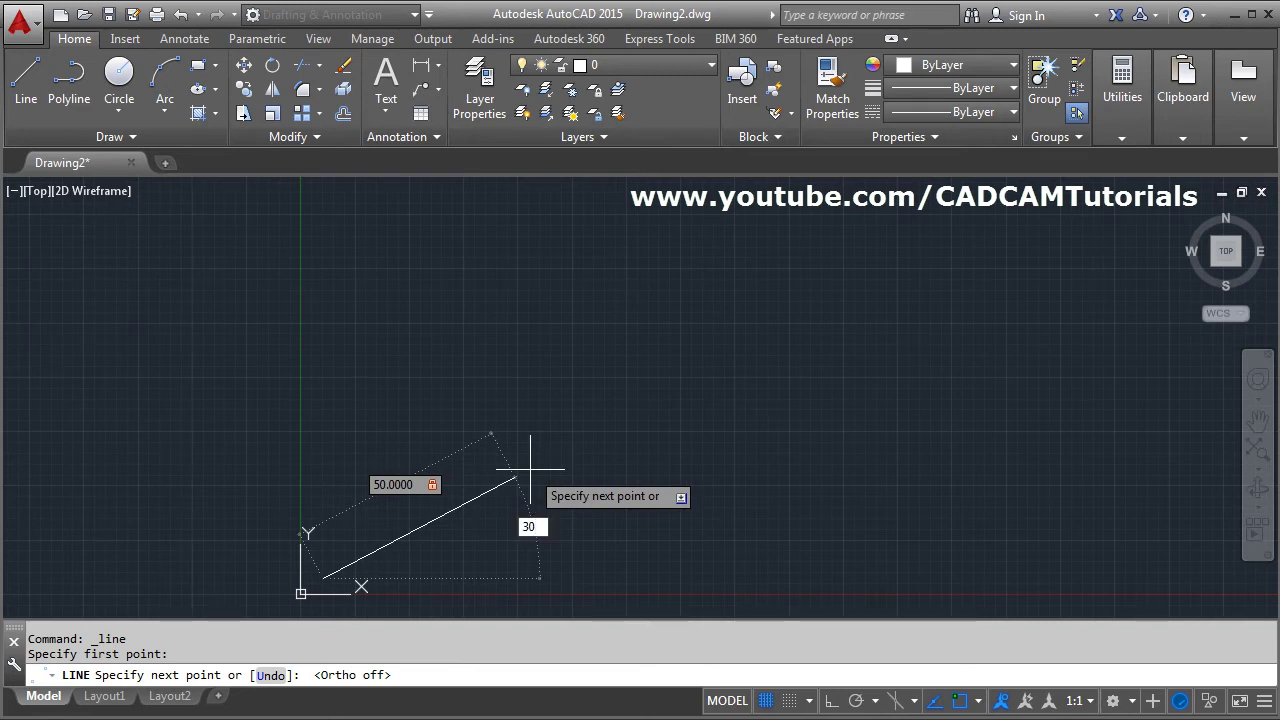
{"action": "key", "text": "Return"}
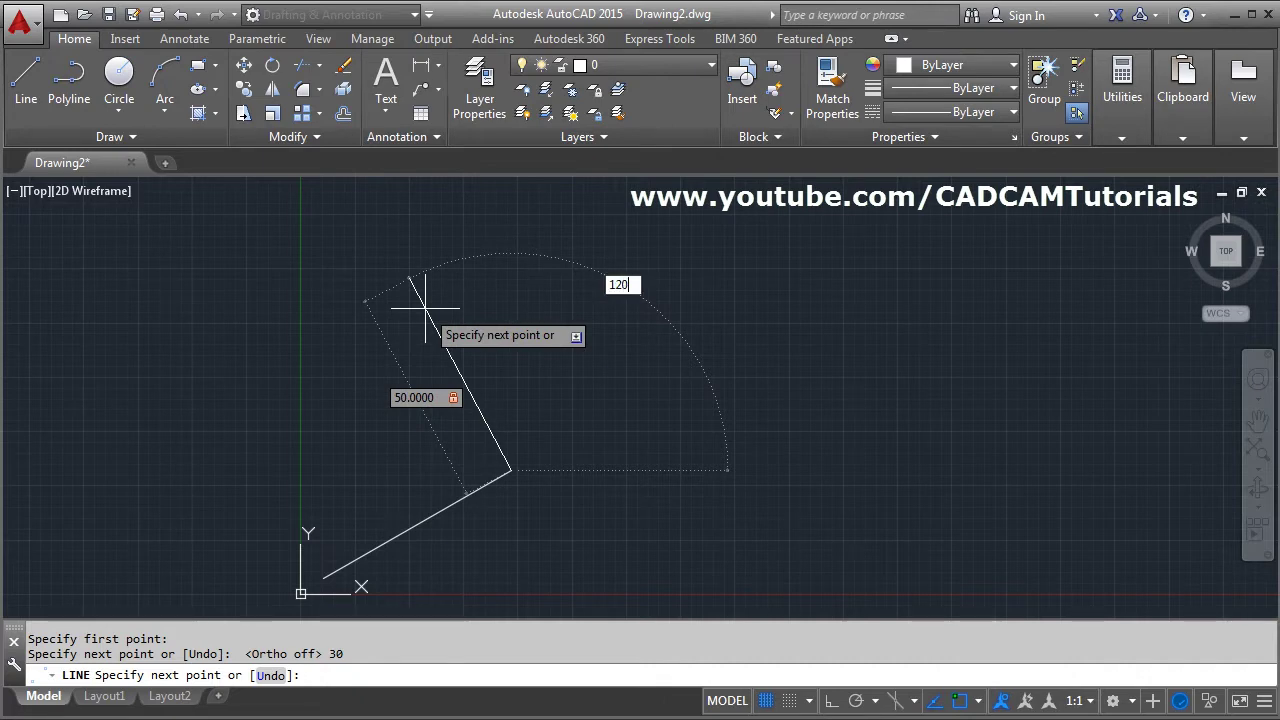
- Continue with 50-unit segments, one at 120° and one toward the lower left at 150°, and close the tilted square
{"action": "key", "text": "Return"}
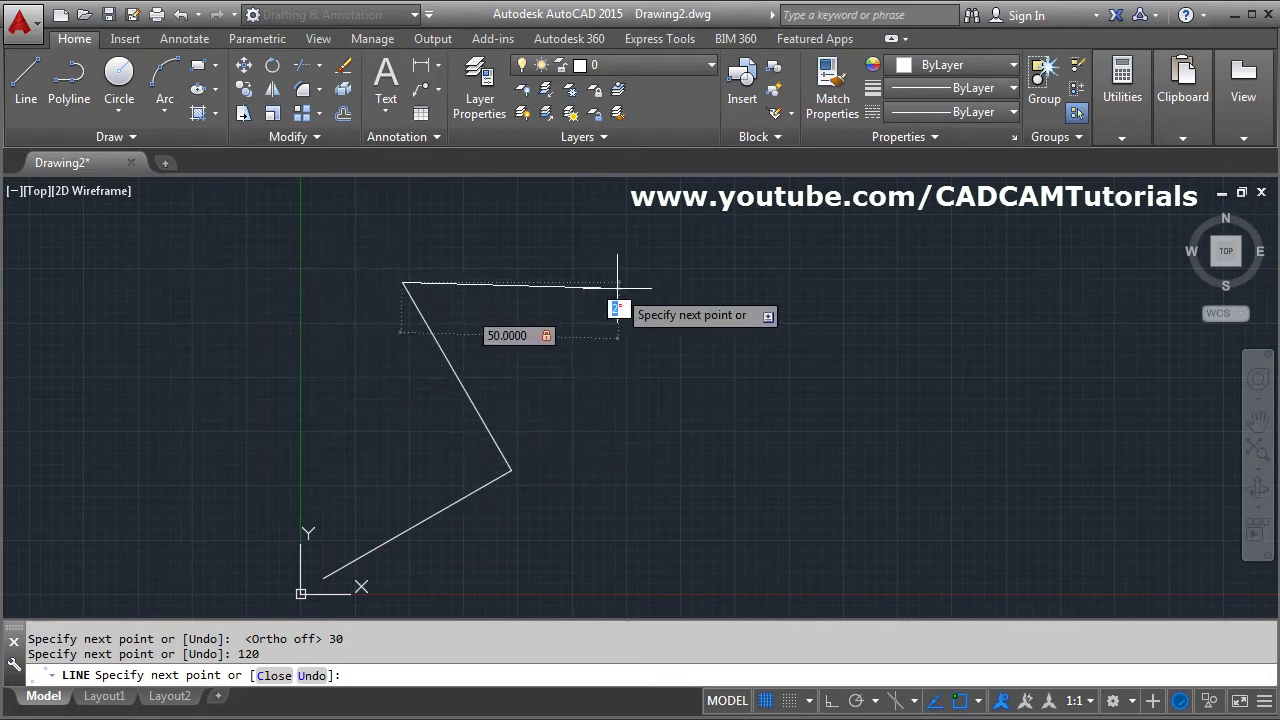
{"action": "left_click", "coordinate": [218, 388]}
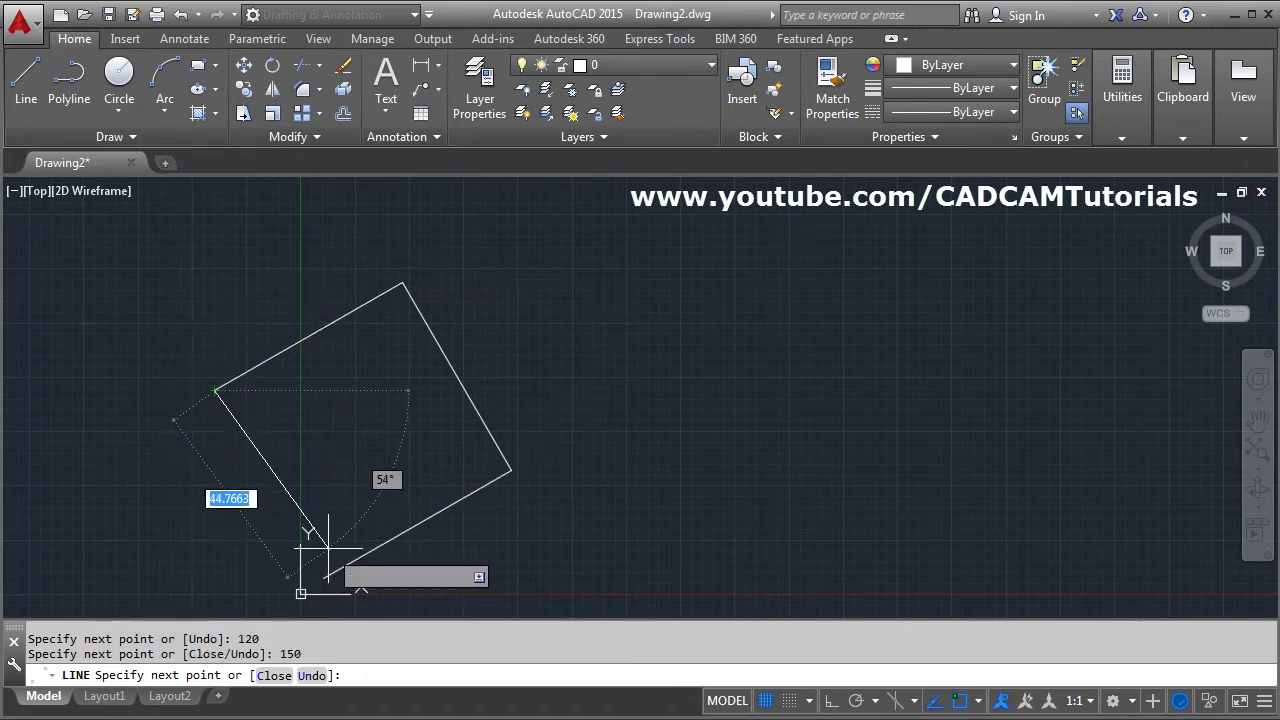
{"action": "left_click", "coordinate": [284, 673]}
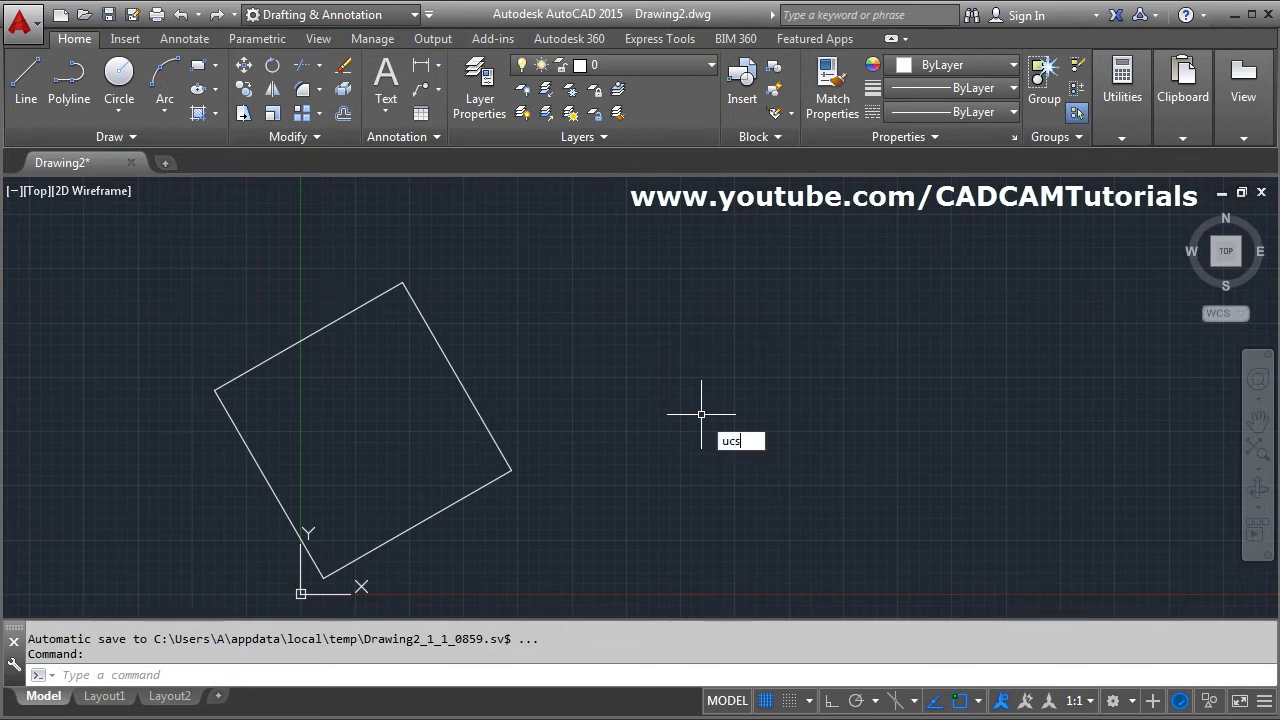
- Run UCSICON with the Noorigin option to move the coordinate icon away from the origin
{"action": "type", "text": "i"}
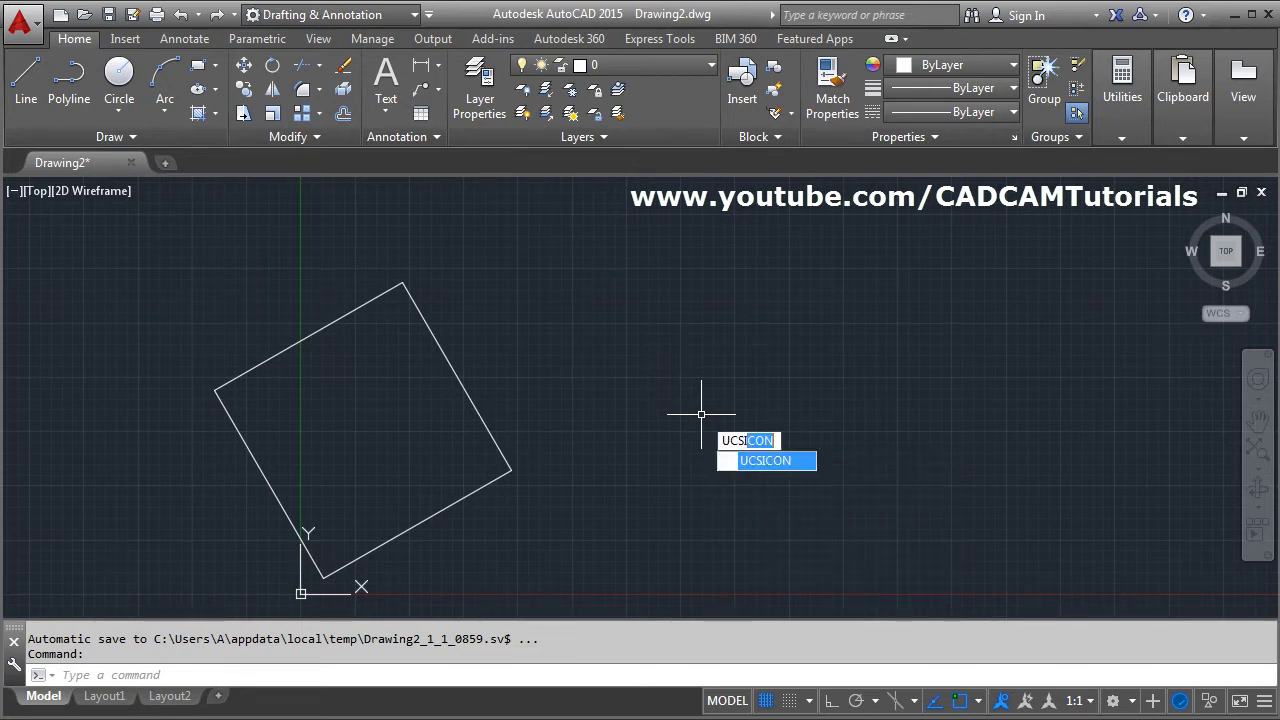
{"action": "key", "text": "Return"}
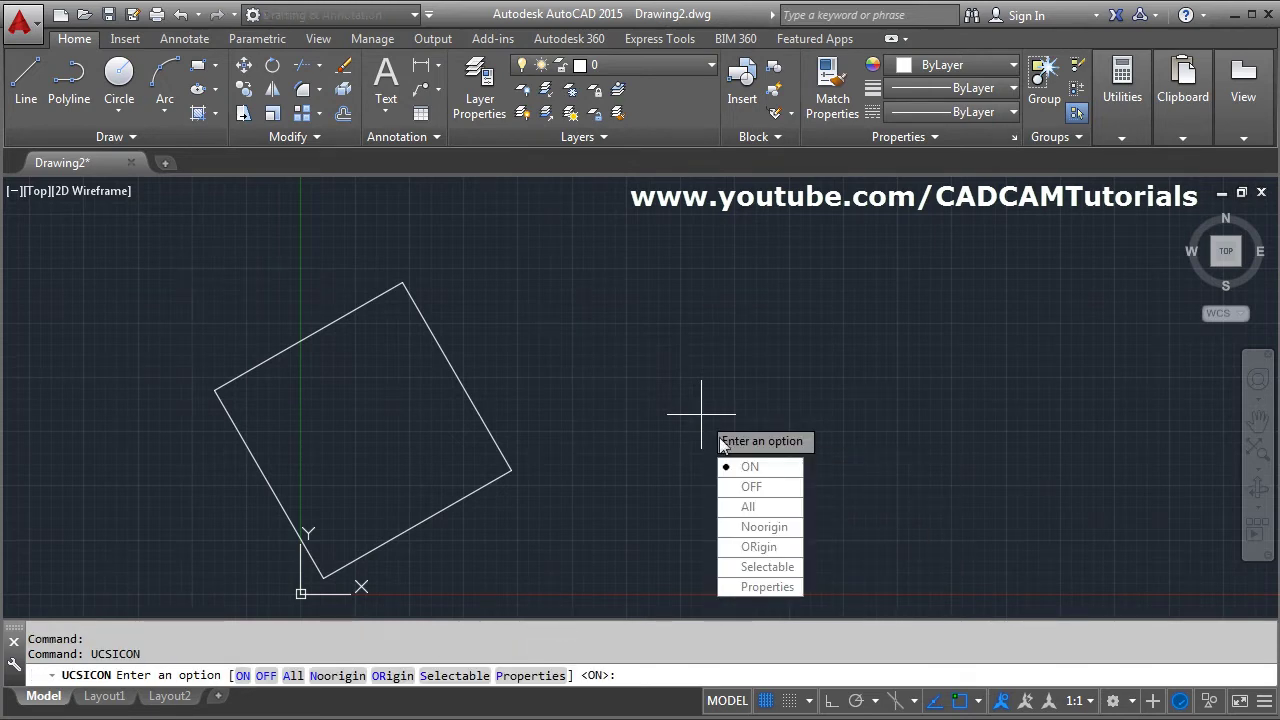
{"action": "left_click", "coordinate": [772, 532]}
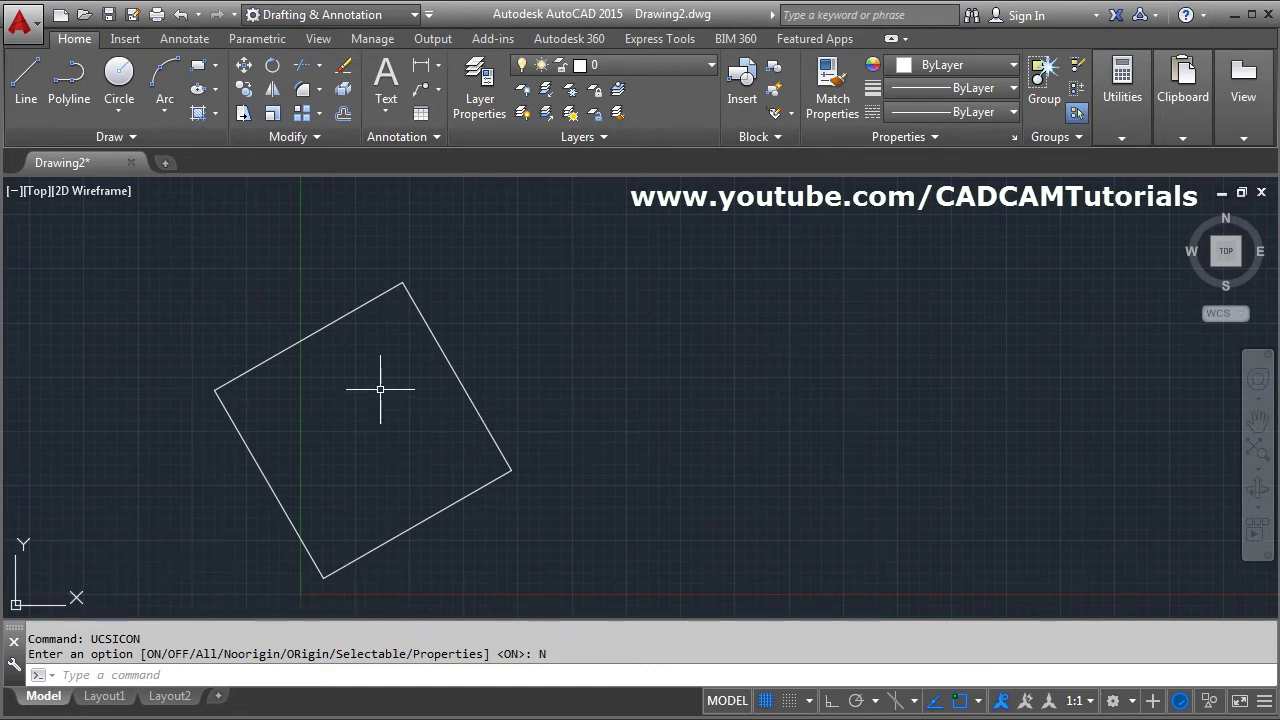
- Erase the whole tilted square with a single crossing selection over its four lines
{"action": "left_click", "coordinate": [343, 65]}
{"action": "left_click", "coordinate": [572, 291]}
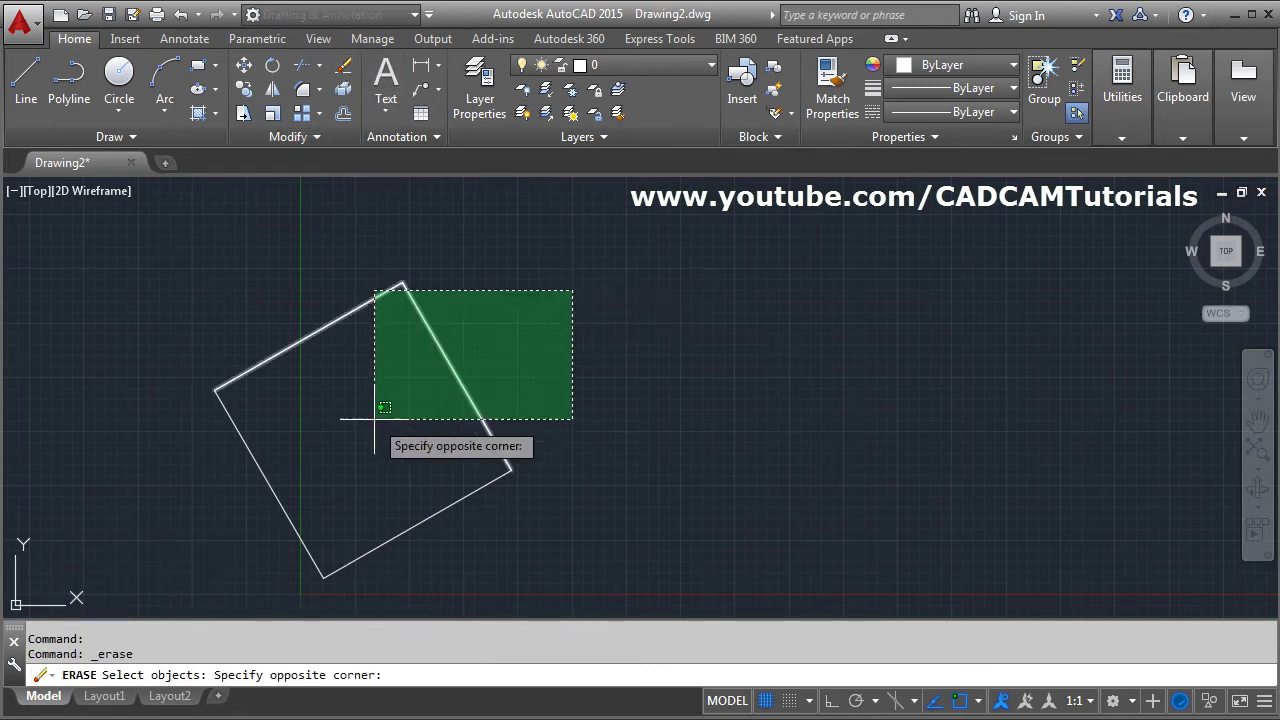
{"action": "left_click", "coordinate": [252, 526]}
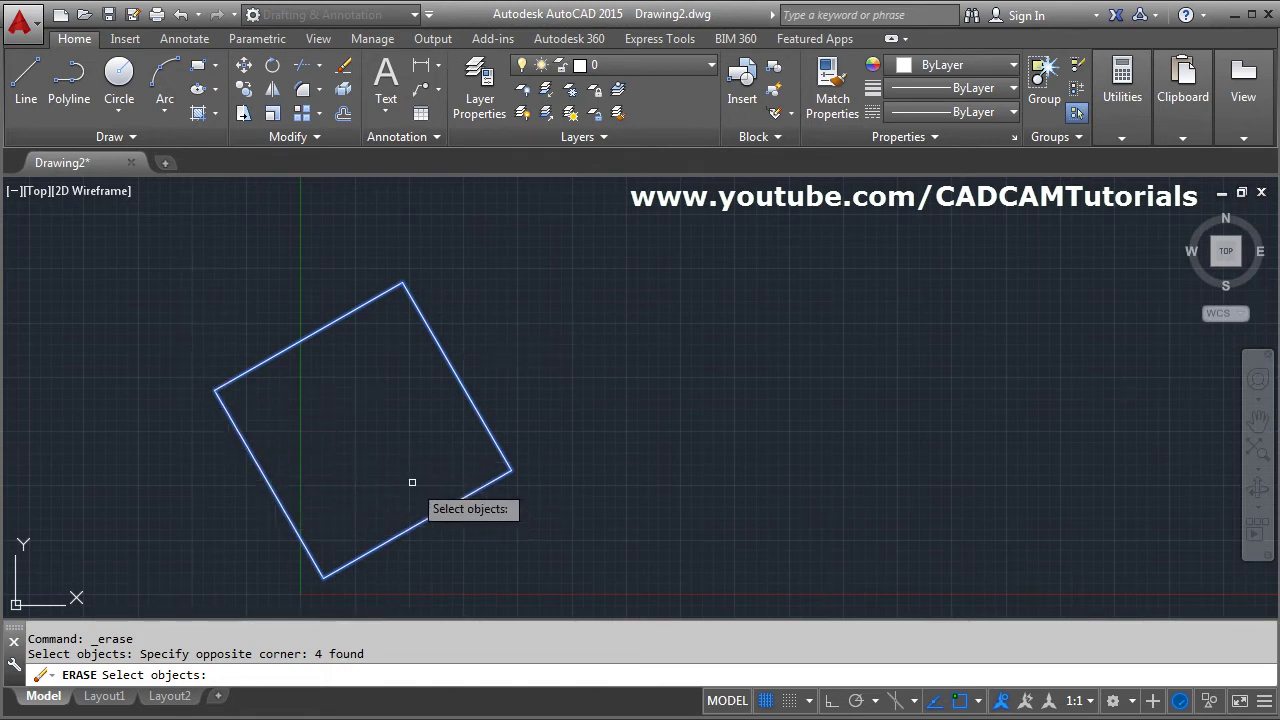
{"action": "key", "text": "Return"}
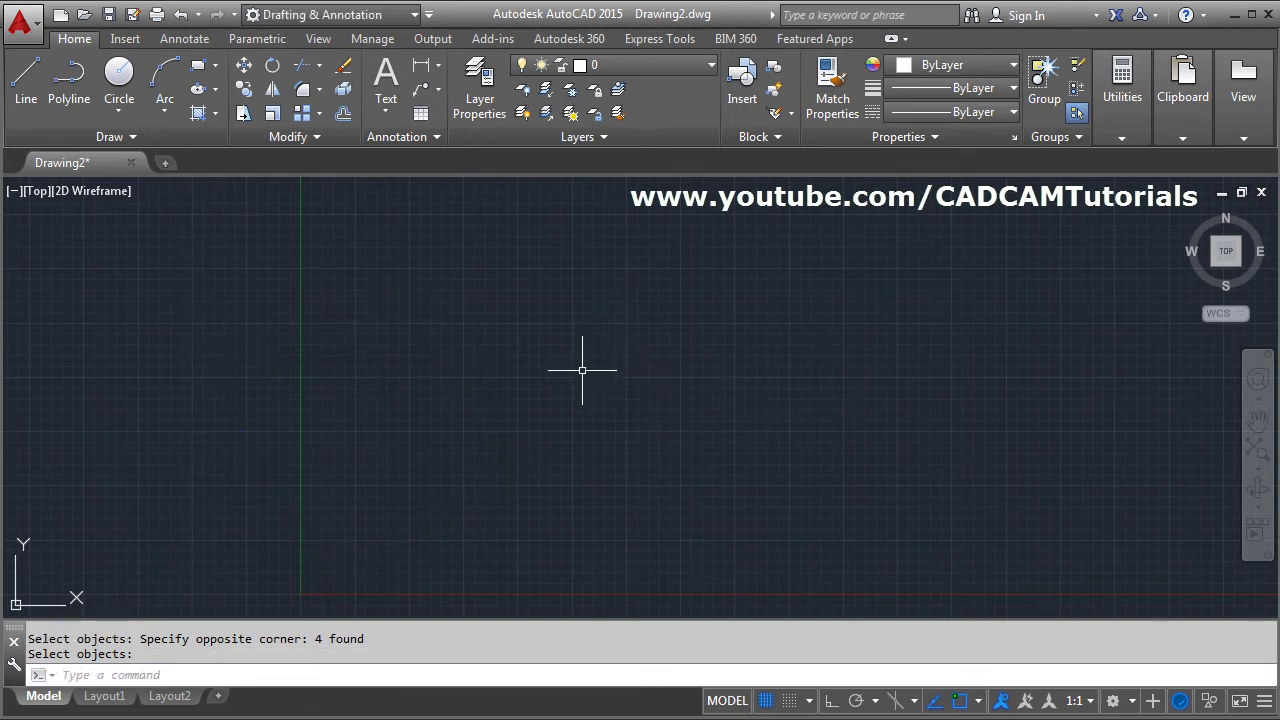
- With Ortho on, draw a horizontal line about 116 units long across the upper part of the drawing area
{"action": "left_click", "coordinate": [28, 90]}
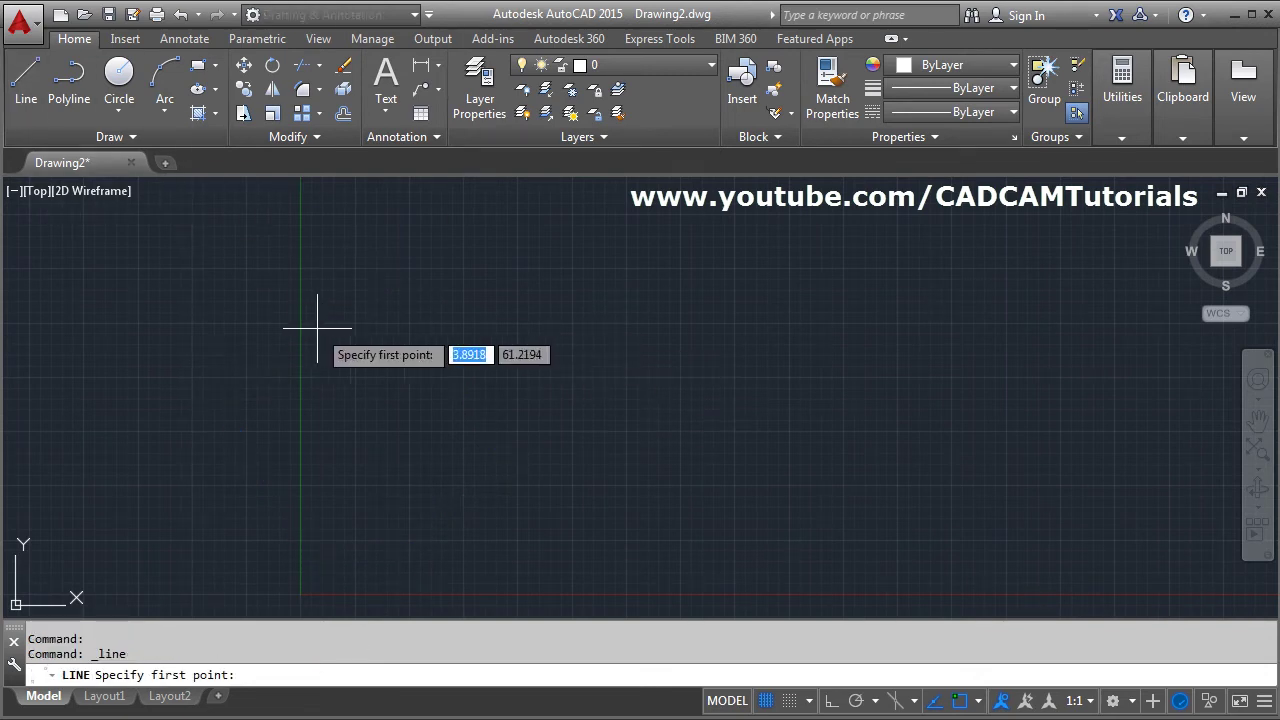
{"action": "left_click", "coordinate": [247, 286]}
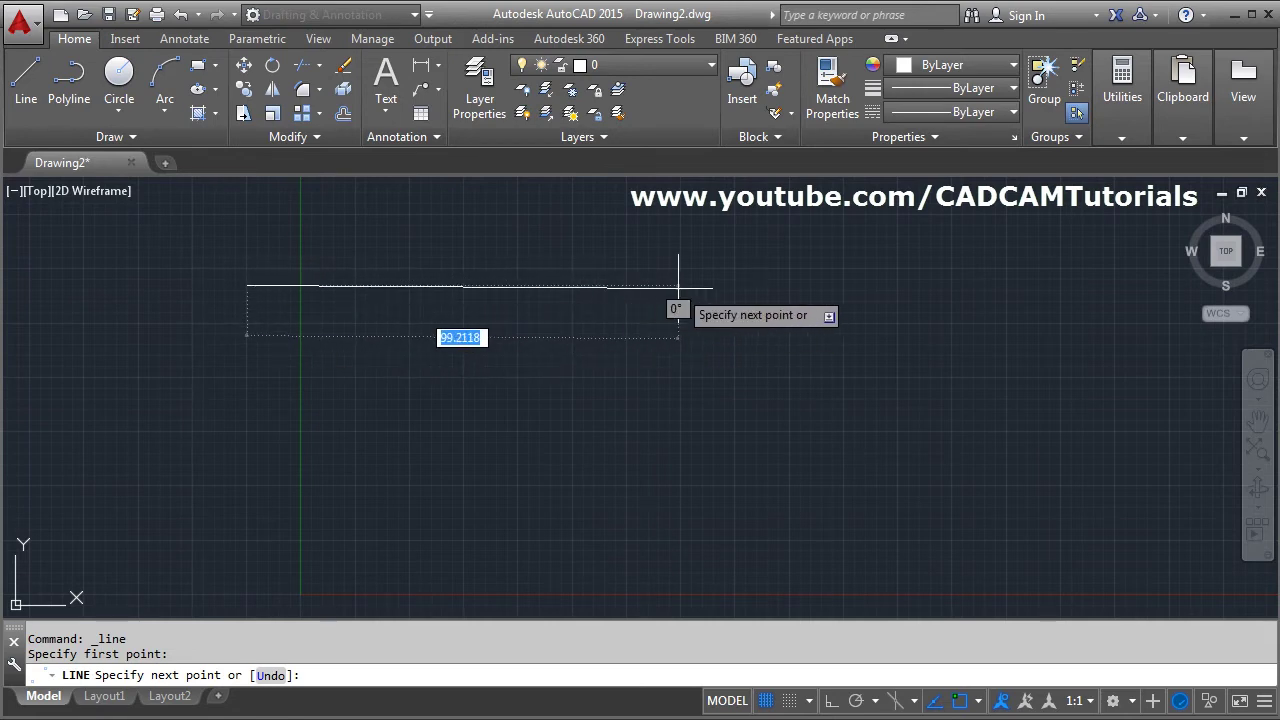
{"action": "key", "text": "F8"}
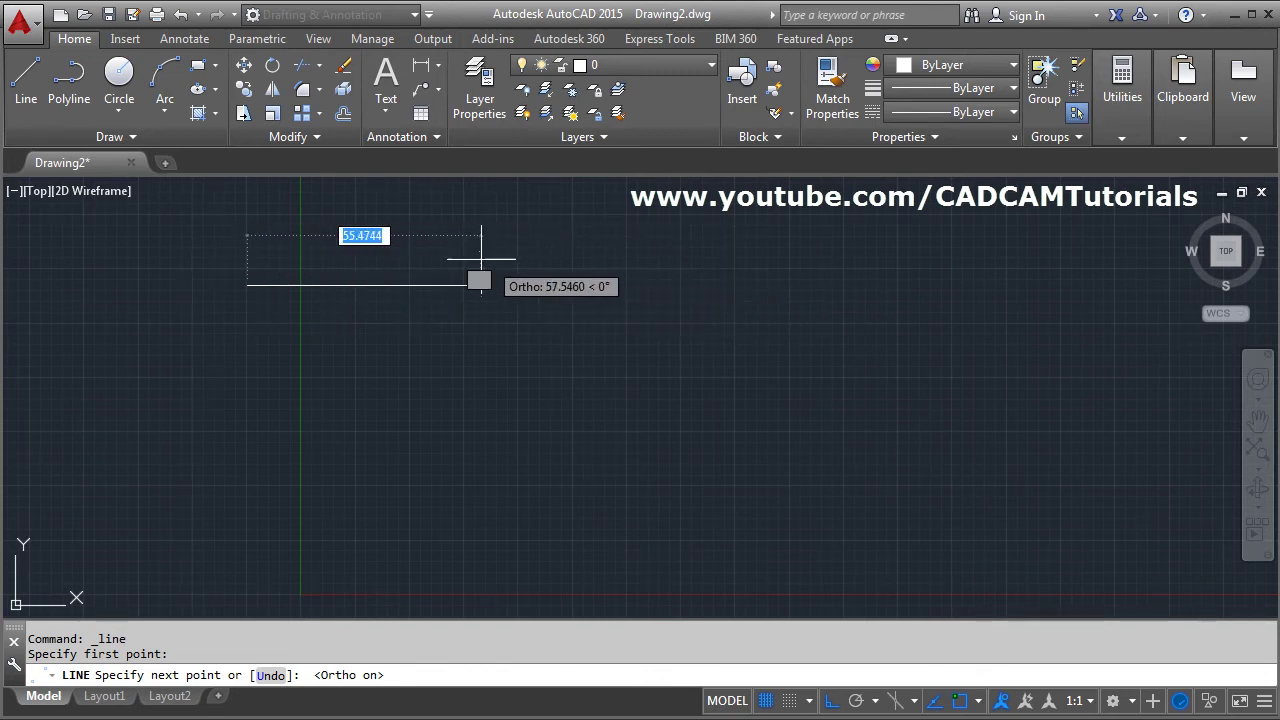
{"action": "left_click", "coordinate": [746, 287]}
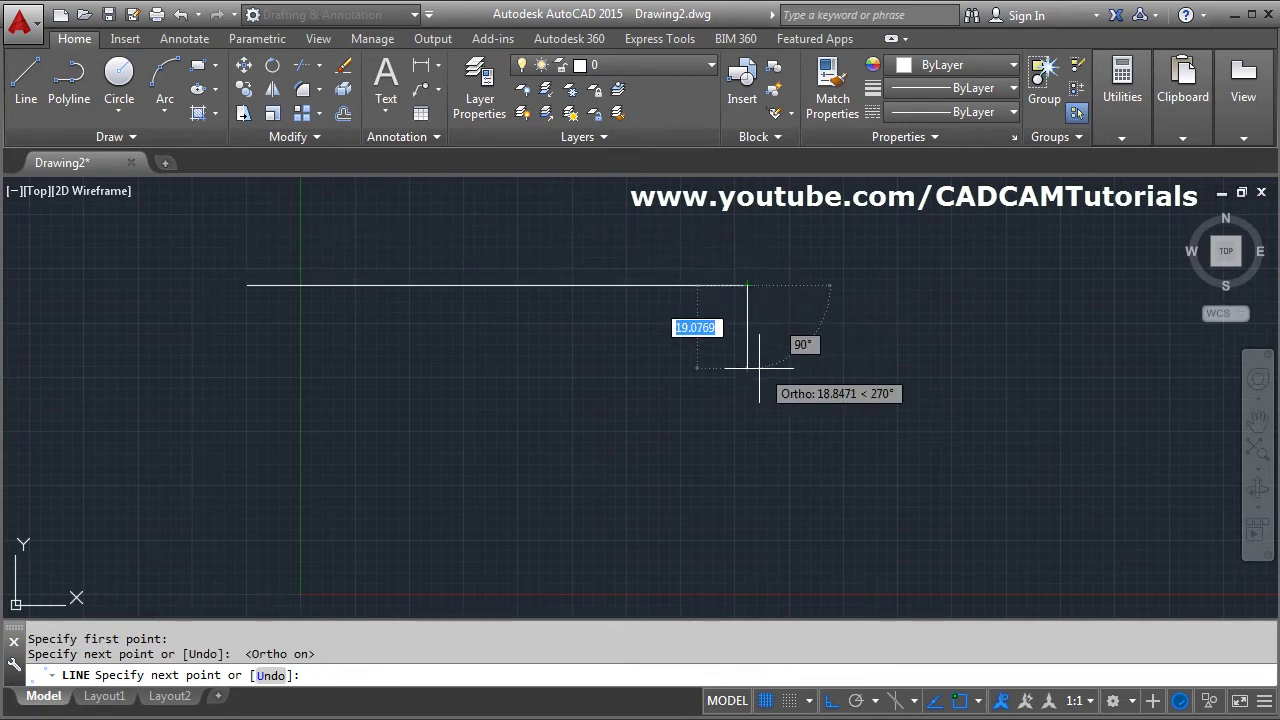
{"action": "key", "text": "Return"}
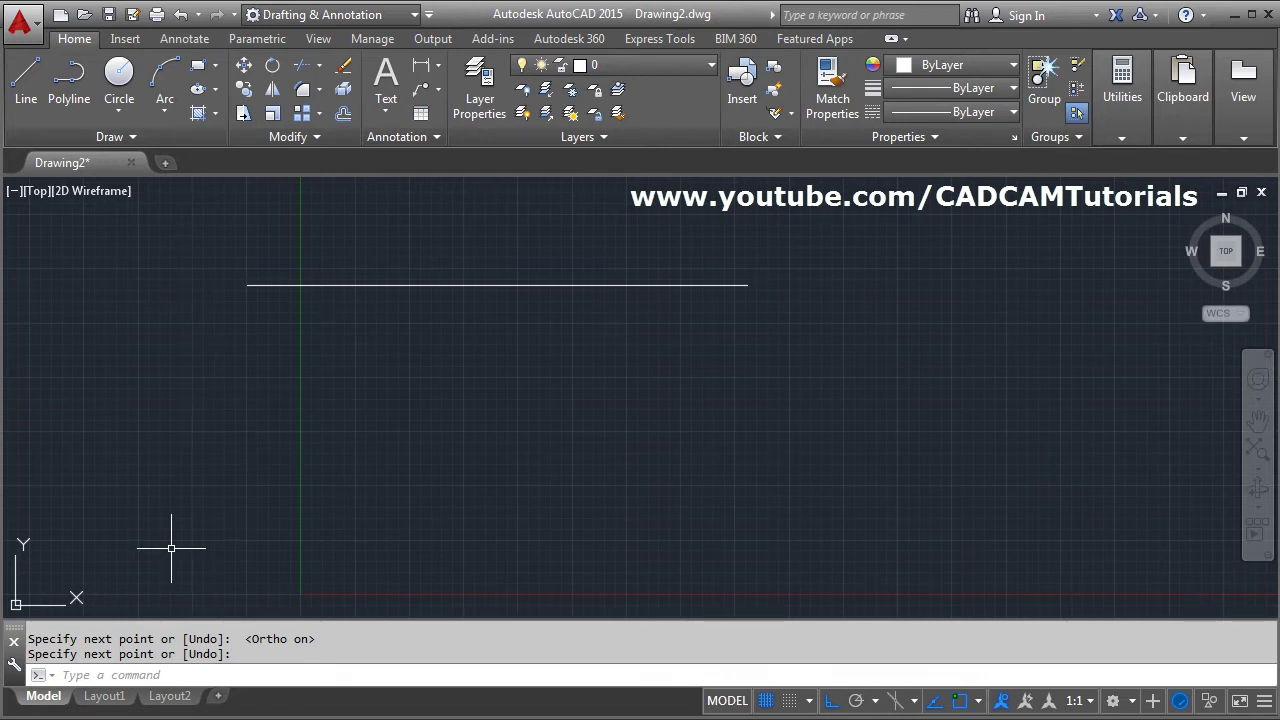
- Draw a second horizontal line near the bottom of the drawing, starting further left than the upper line
{"action": "key", "text": "Return"}
{"action": "left_click", "coordinate": [117, 549]}
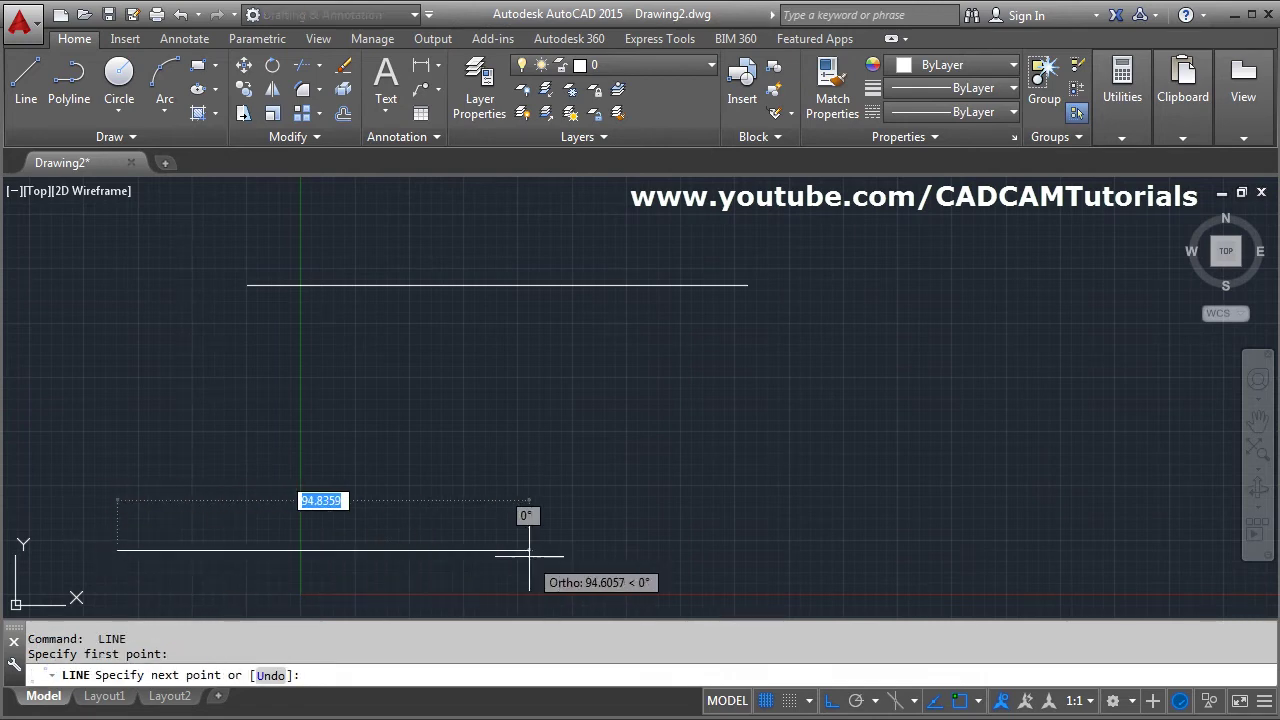
{"action": "left_click", "coordinate": [604, 549]}
{"action": "key", "text": "Return"}
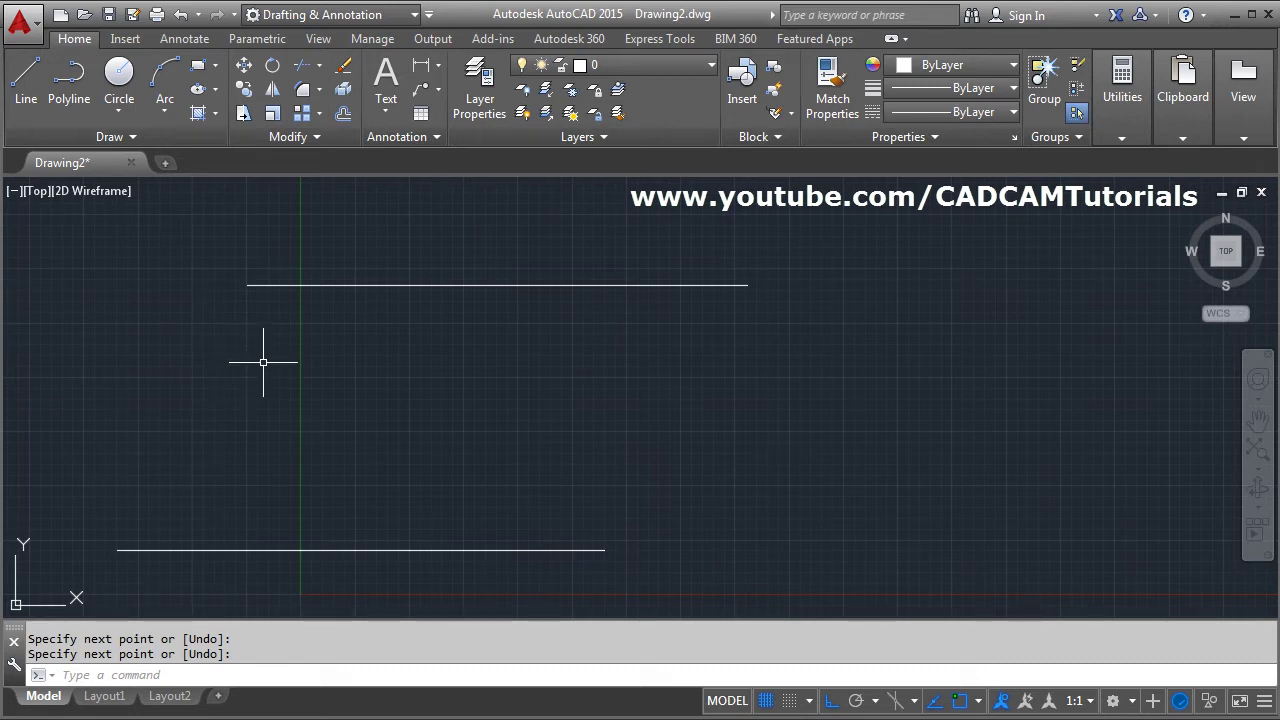
- With object snap on and Ortho off, draw a line from the upper line's left endpoint to the lower line's left endpoint
{"action": "left_click", "coordinate": [28, 112]}
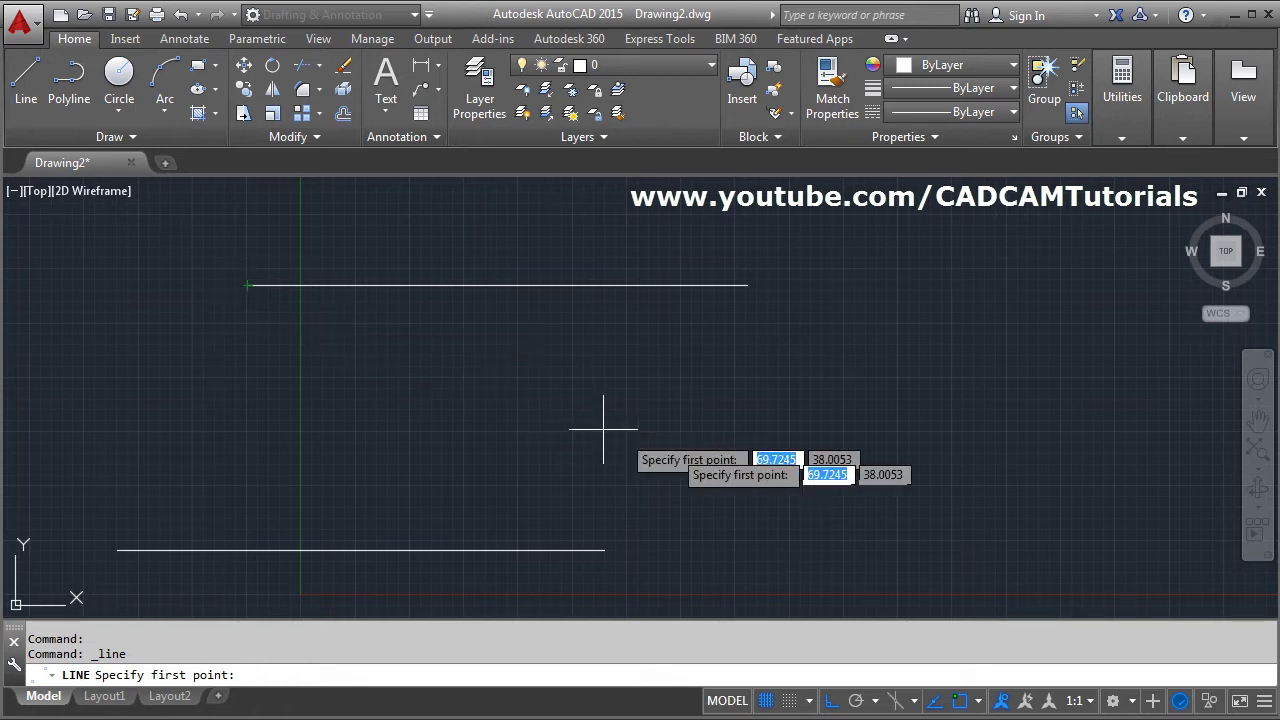
{"action": "left_click", "coordinate": [963, 702]}
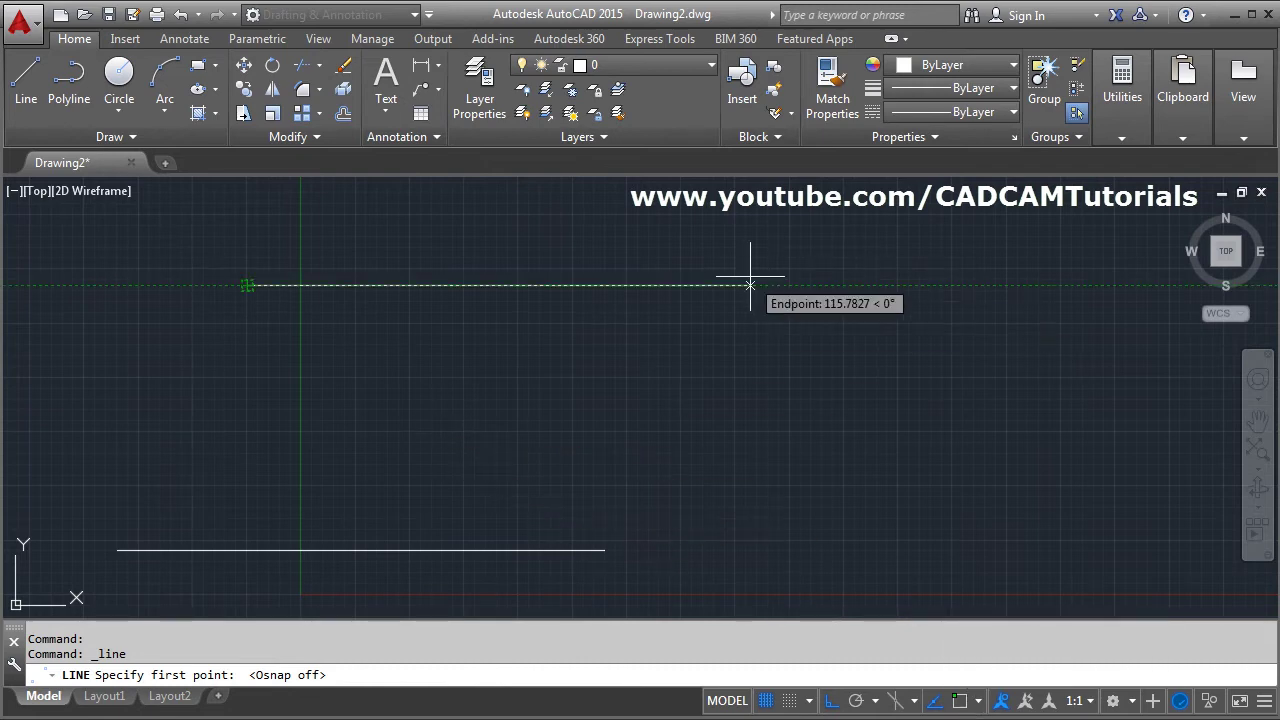
{"action": "scroll", "coordinate": [520, 385], "scroll_direction": "up", "scroll_amount": 2}
{"action": "scroll", "coordinate": [523, 380], "scroll_direction": "down", "scroll_amount": 2}
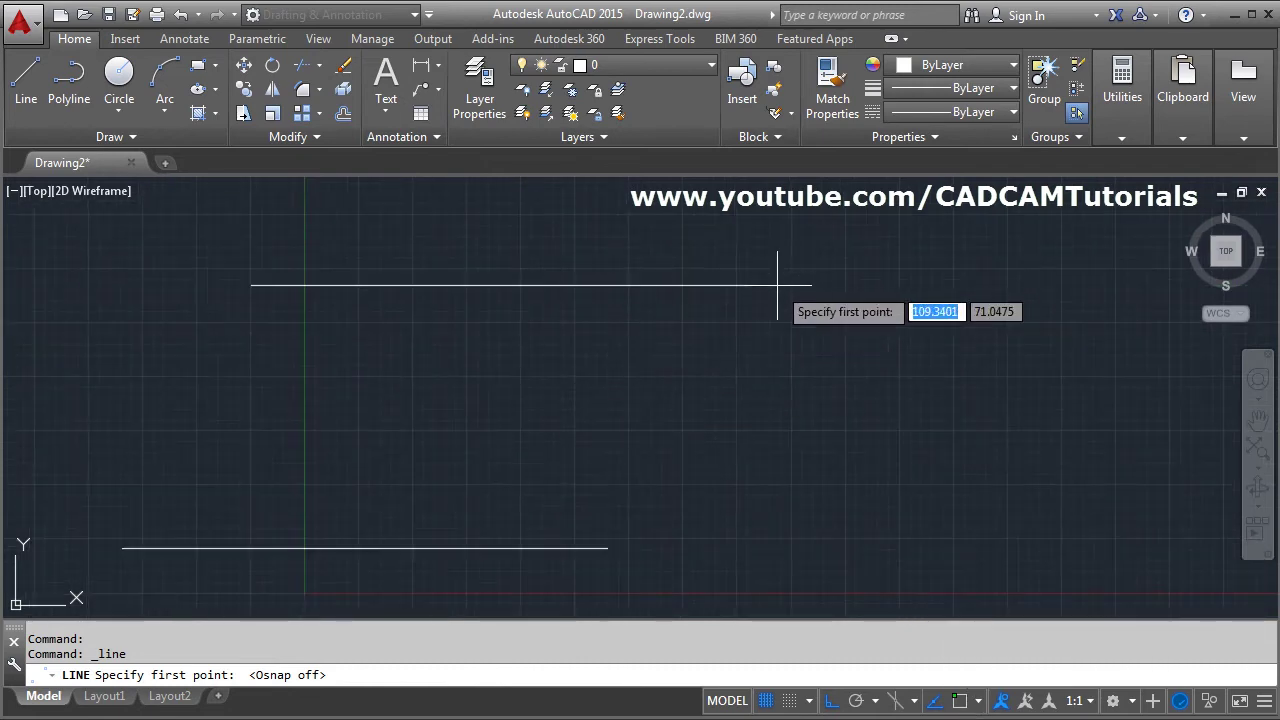
{"action": "left_click", "coordinate": [959, 701]}
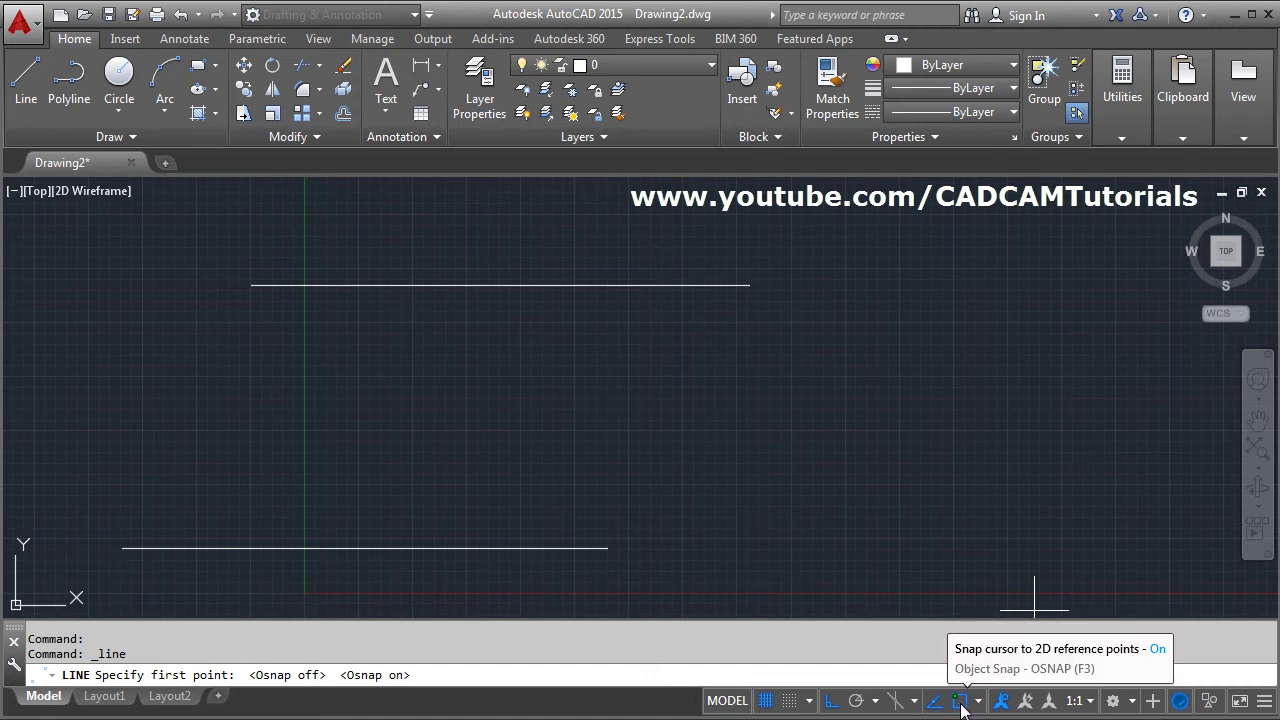
{"action": "left_click", "coordinate": [251, 285]}
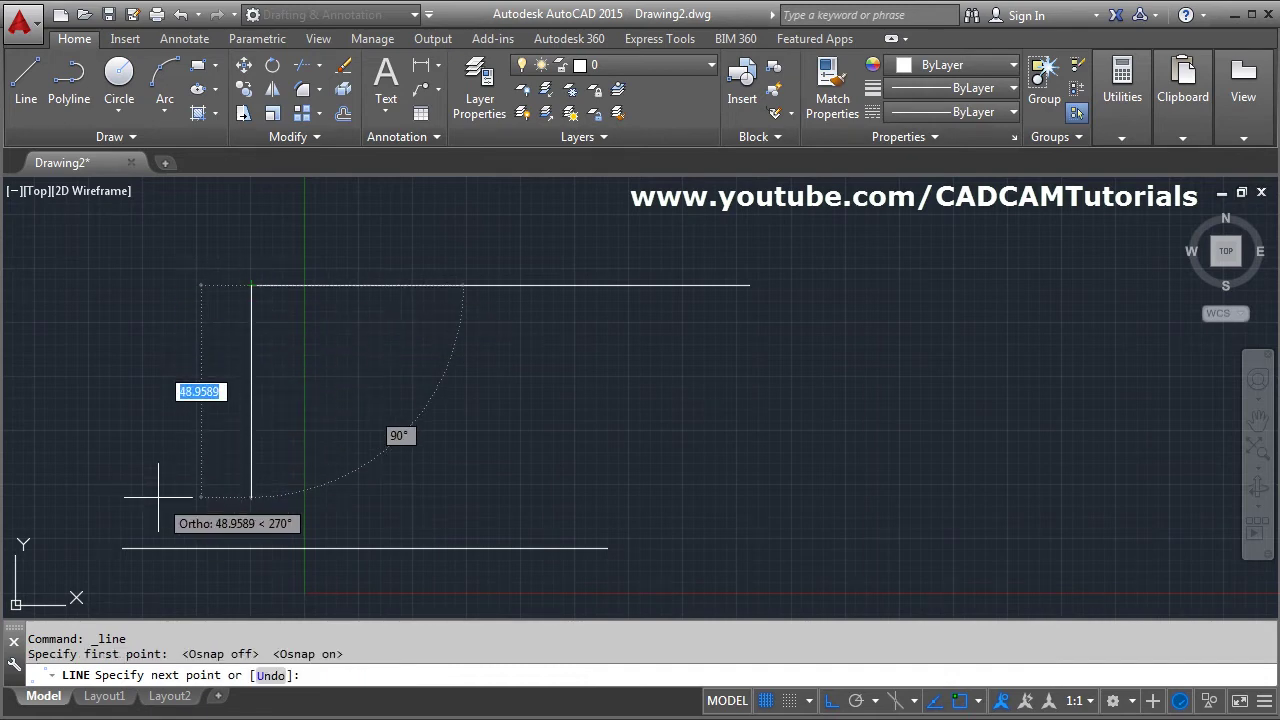
{"action": "key", "text": "F8"}
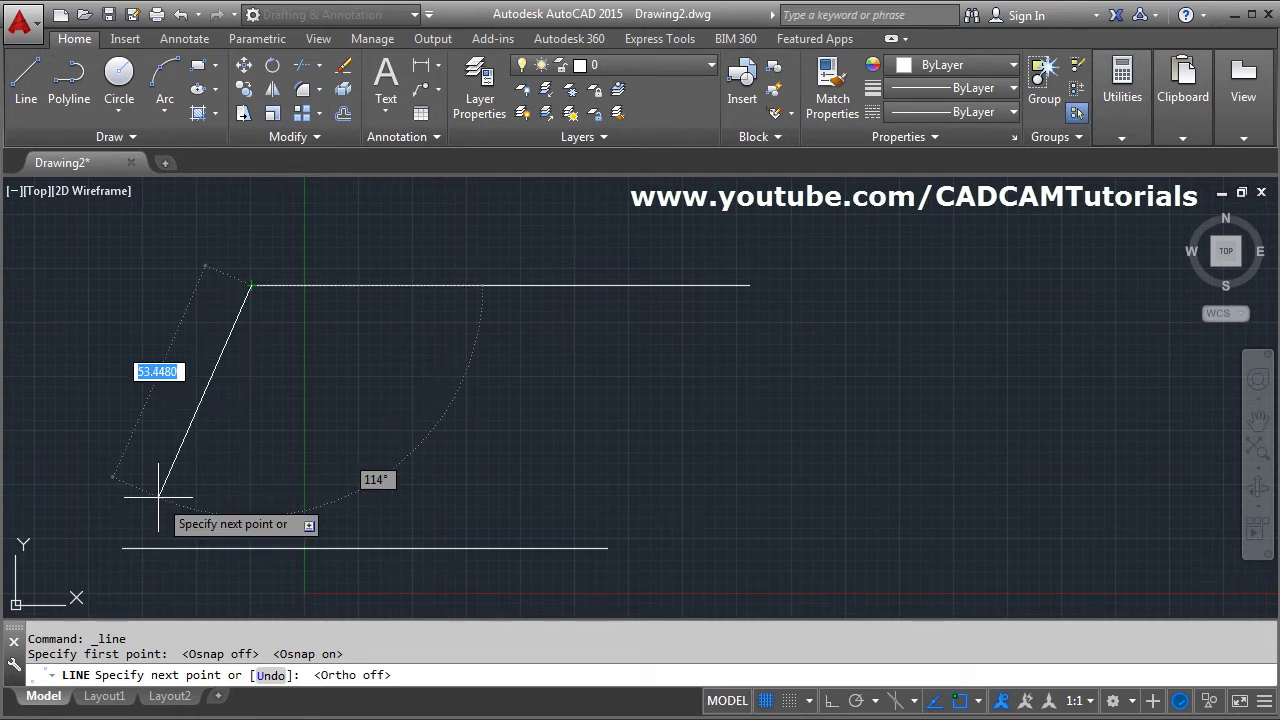
{"action": "left_click", "coordinate": [121, 549]}
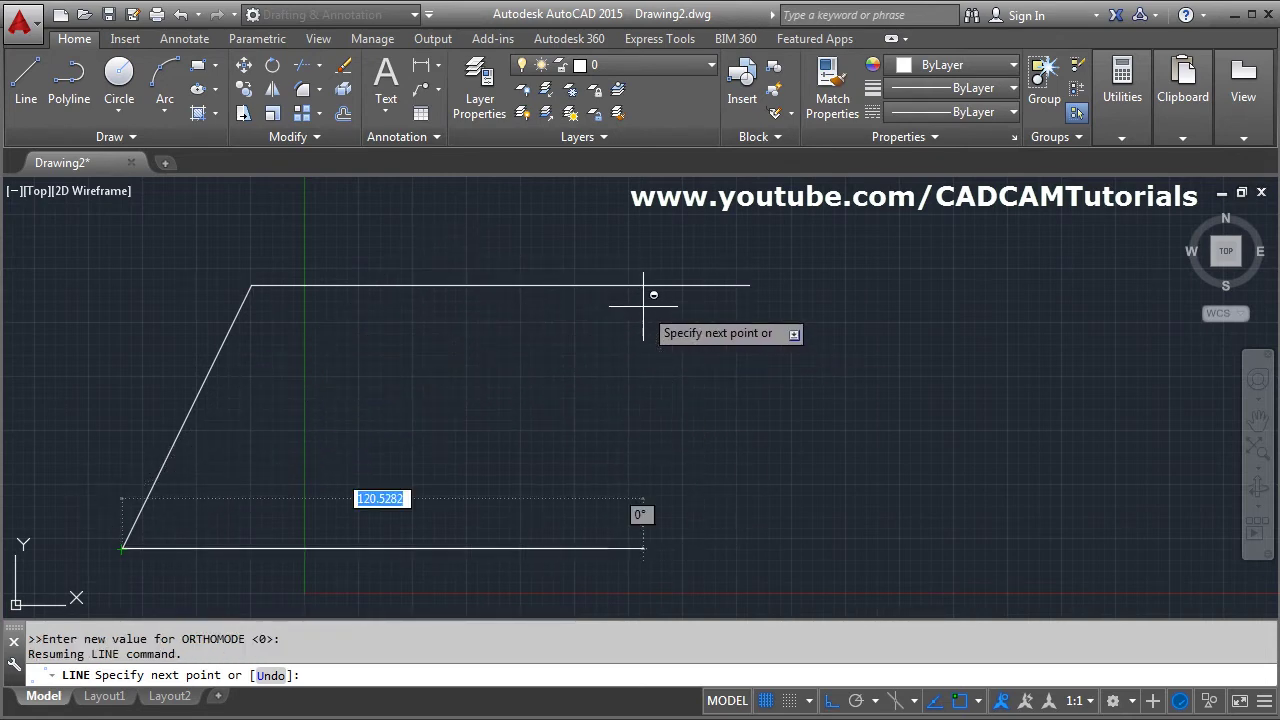
- Try a segment to the upper line's midpoint using a one-time Midpoint snap, and undo that segment
{"action": "right_click", "coordinate": [646, 315], "text": "shift"}
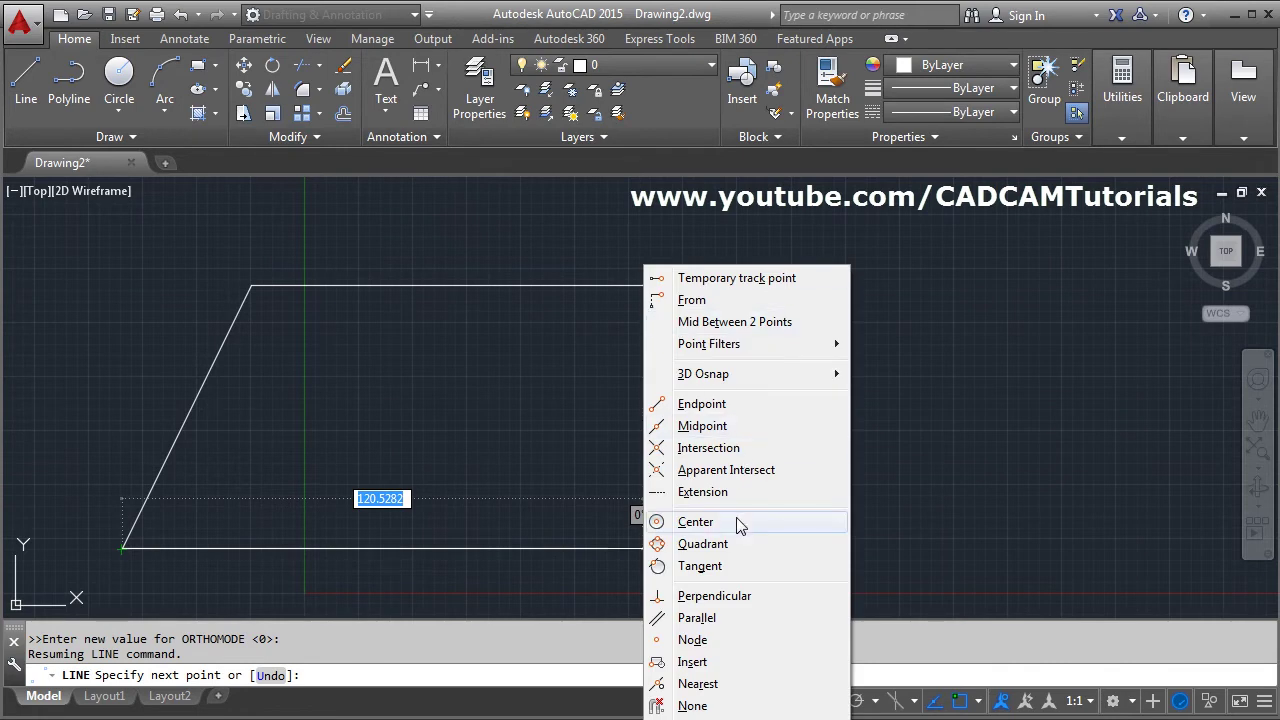
{"action": "left_click", "coordinate": [700, 426]}
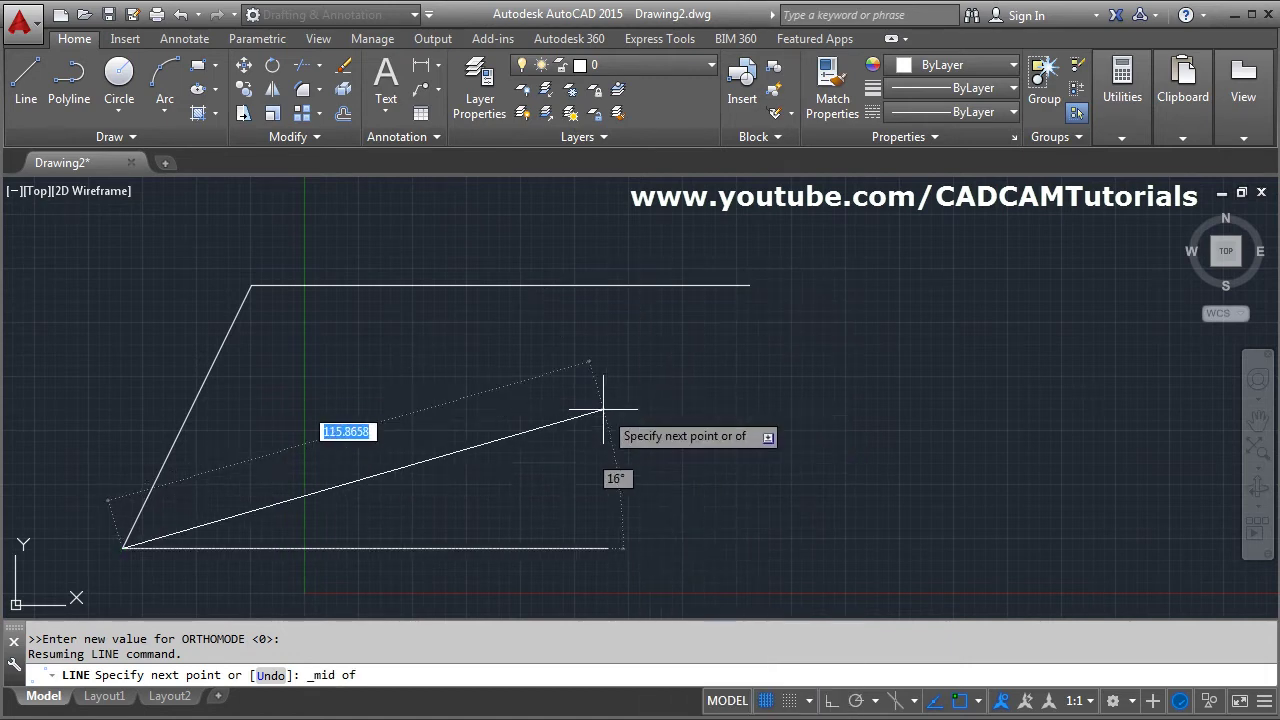
{"action": "left_click", "coordinate": [500, 287]}
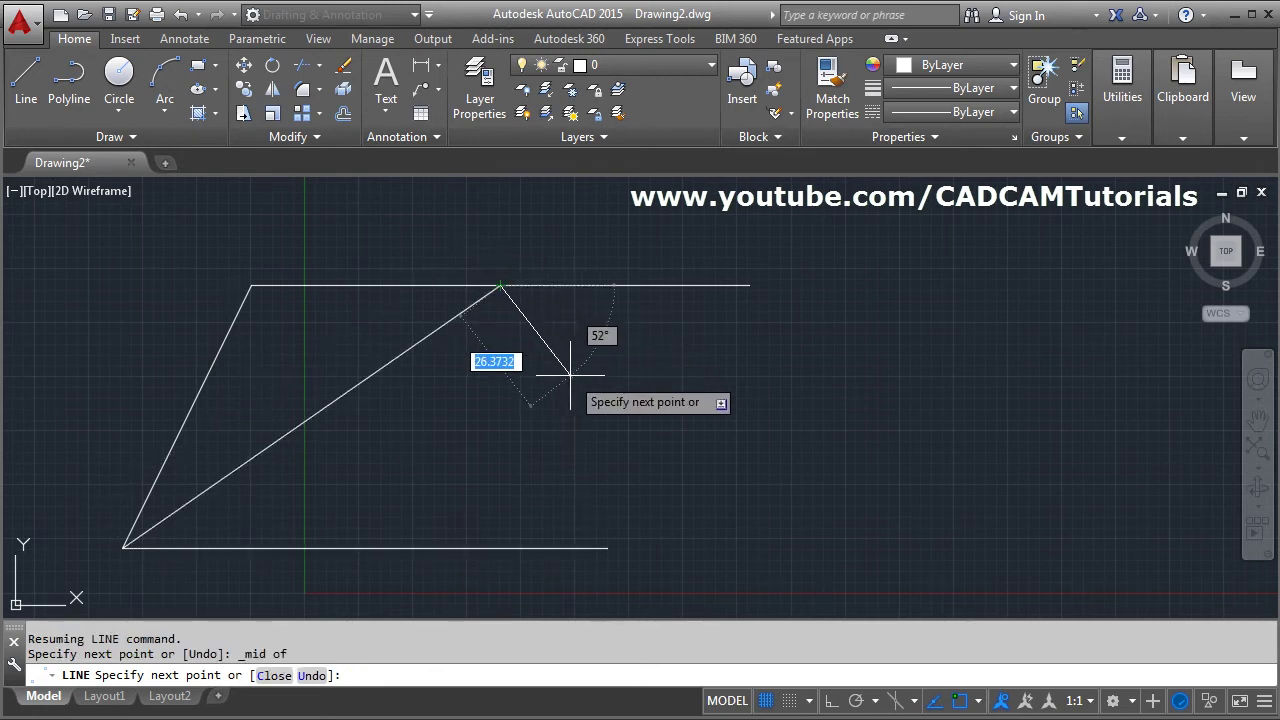
{"action": "type", "text": "u"}
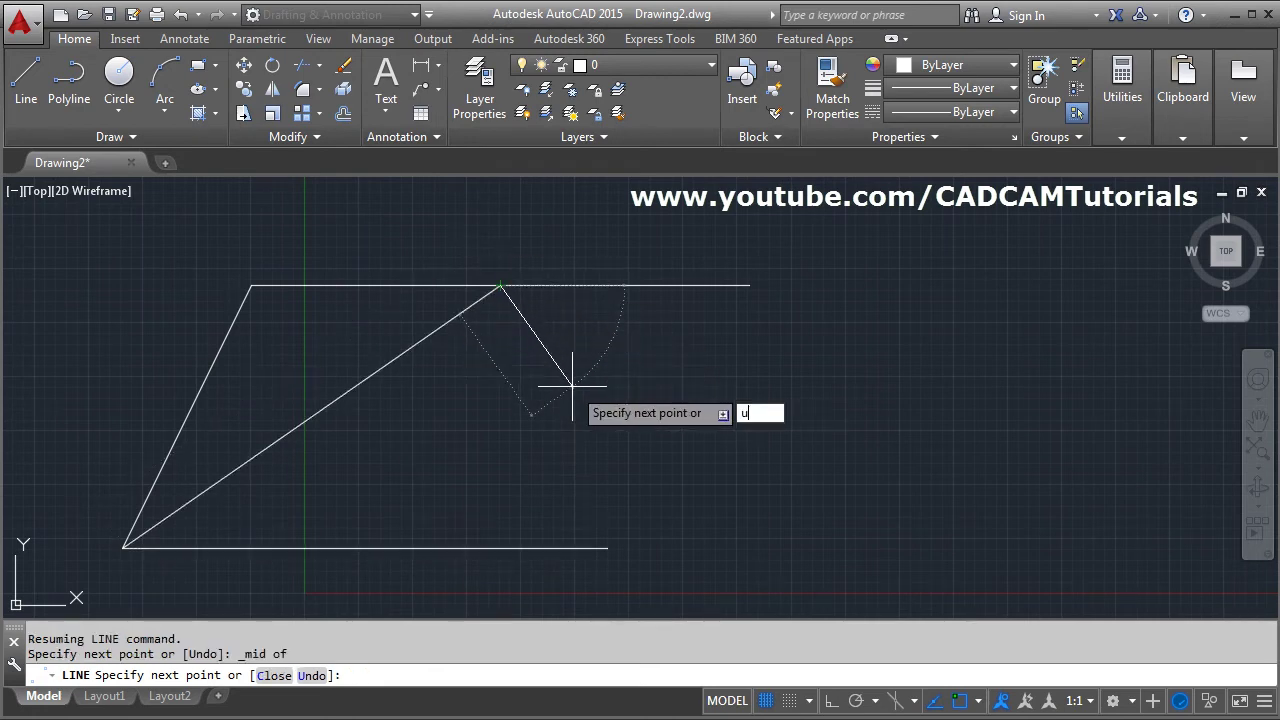
{"action": "key", "text": "Return"}
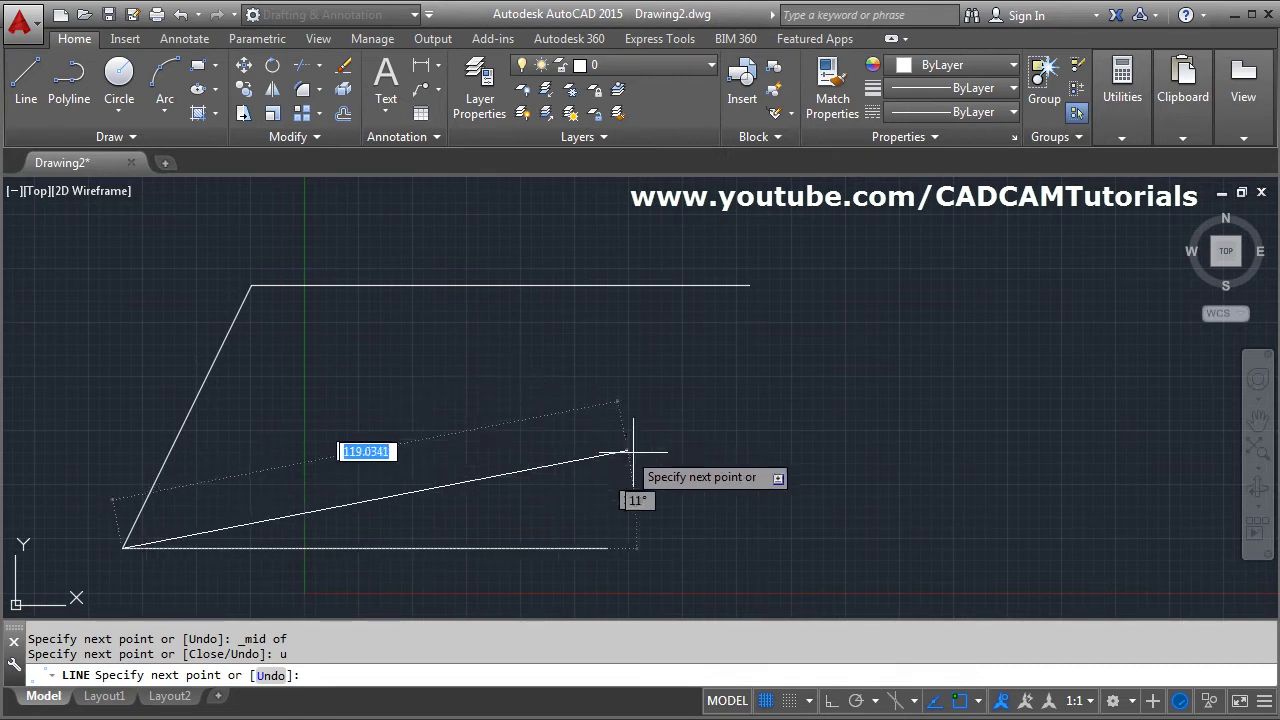
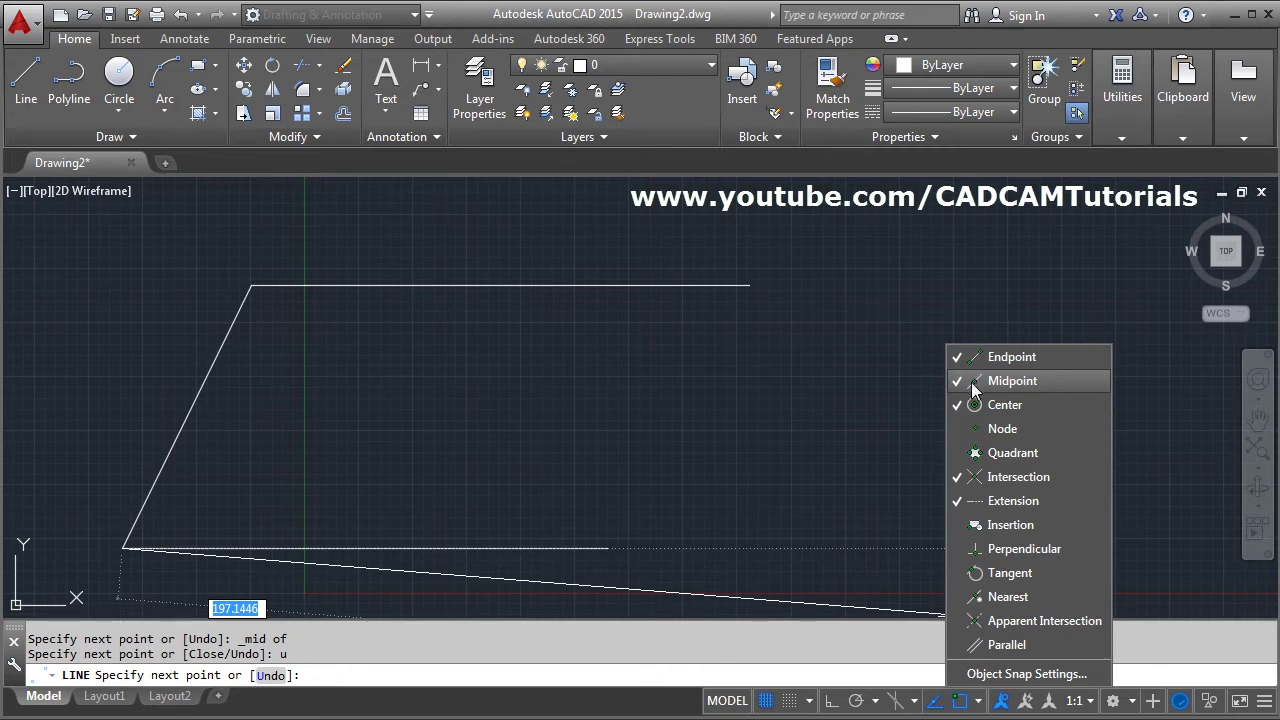
- With the running Midpoint snap enabled, continue the line to the upper line's midpoint, the lower line's right end and the upper line's right end
{"action": "left_click", "coordinate": [605, 422]}
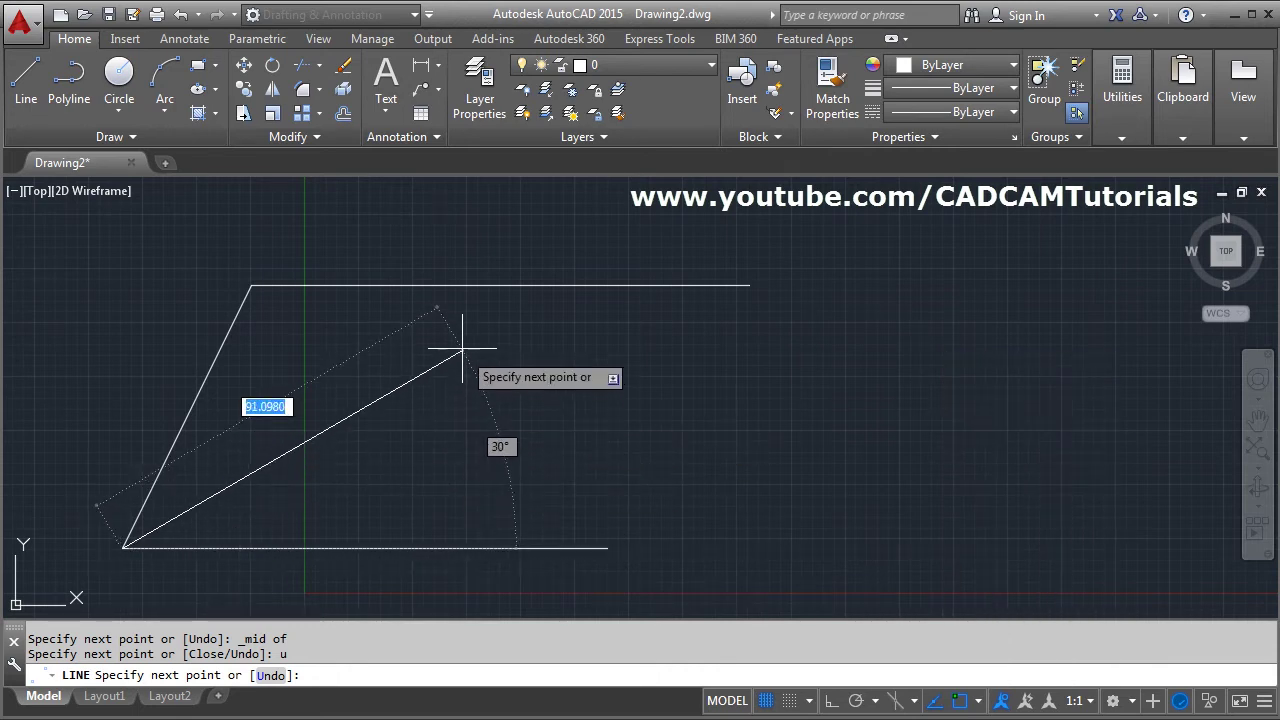
{"action": "left_click", "coordinate": [489, 288]}
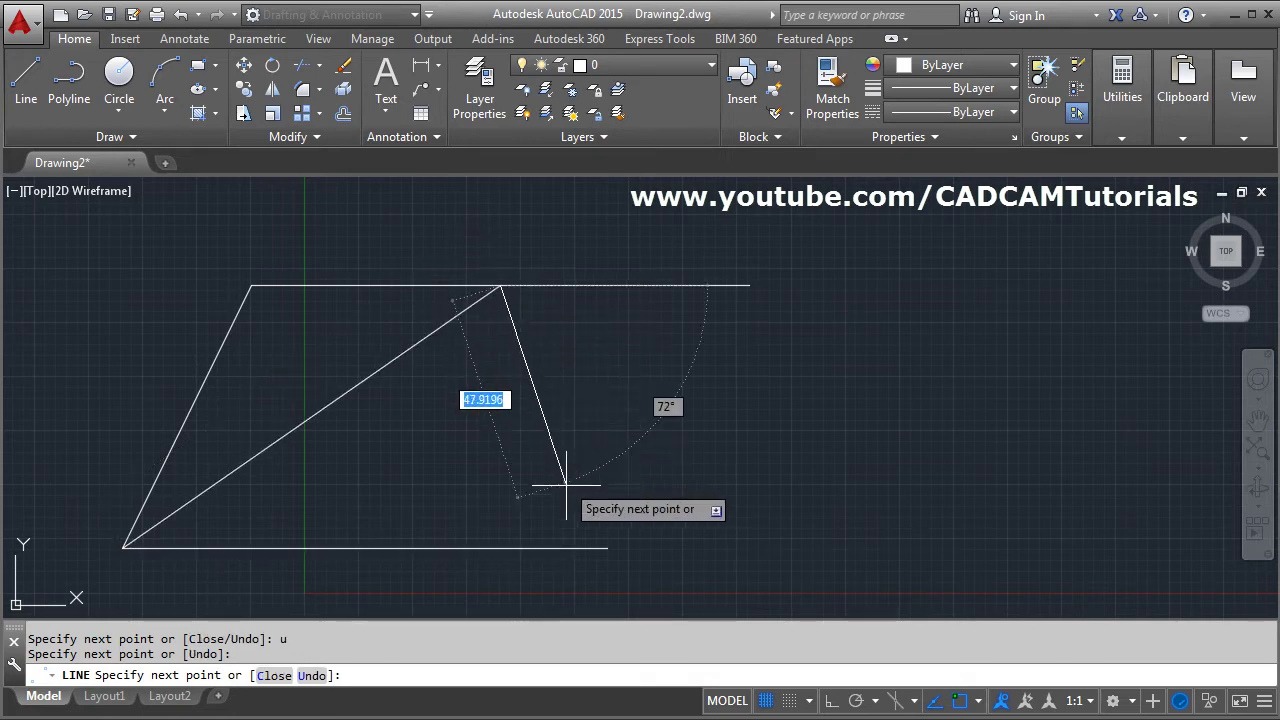
{"action": "left_click", "coordinate": [607, 549]}
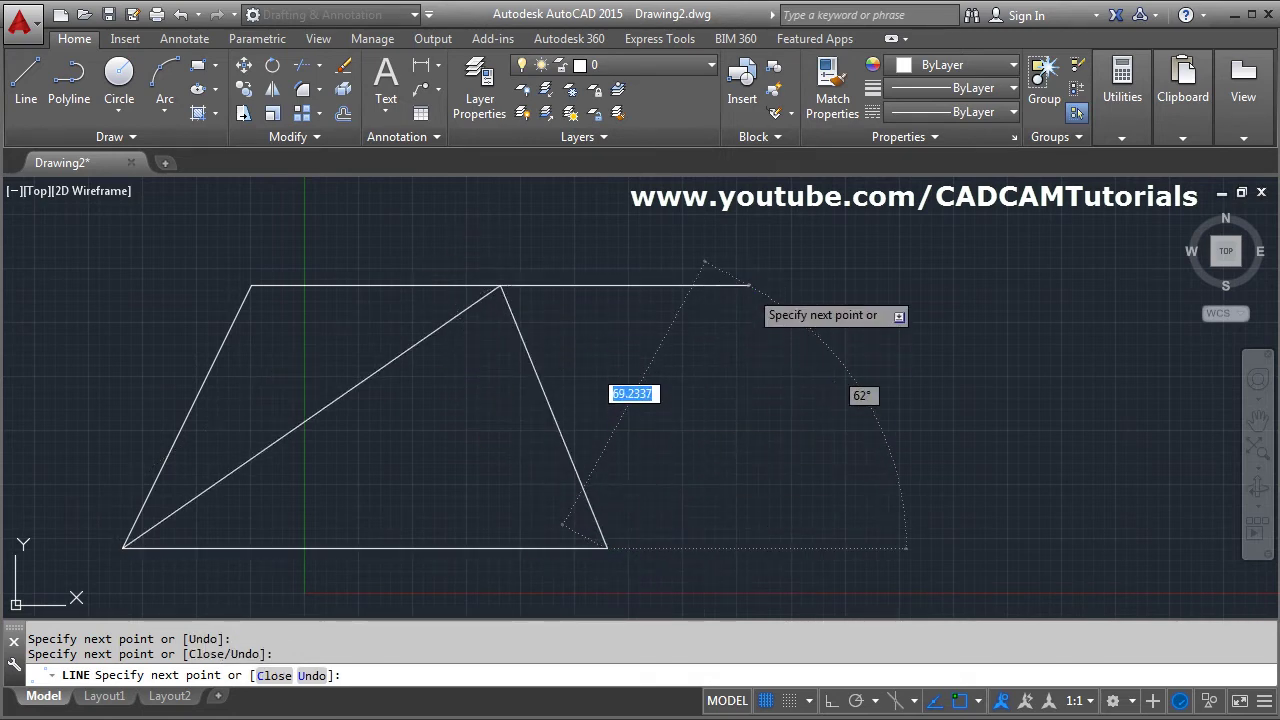
{"action": "left_click", "coordinate": [748, 287]}
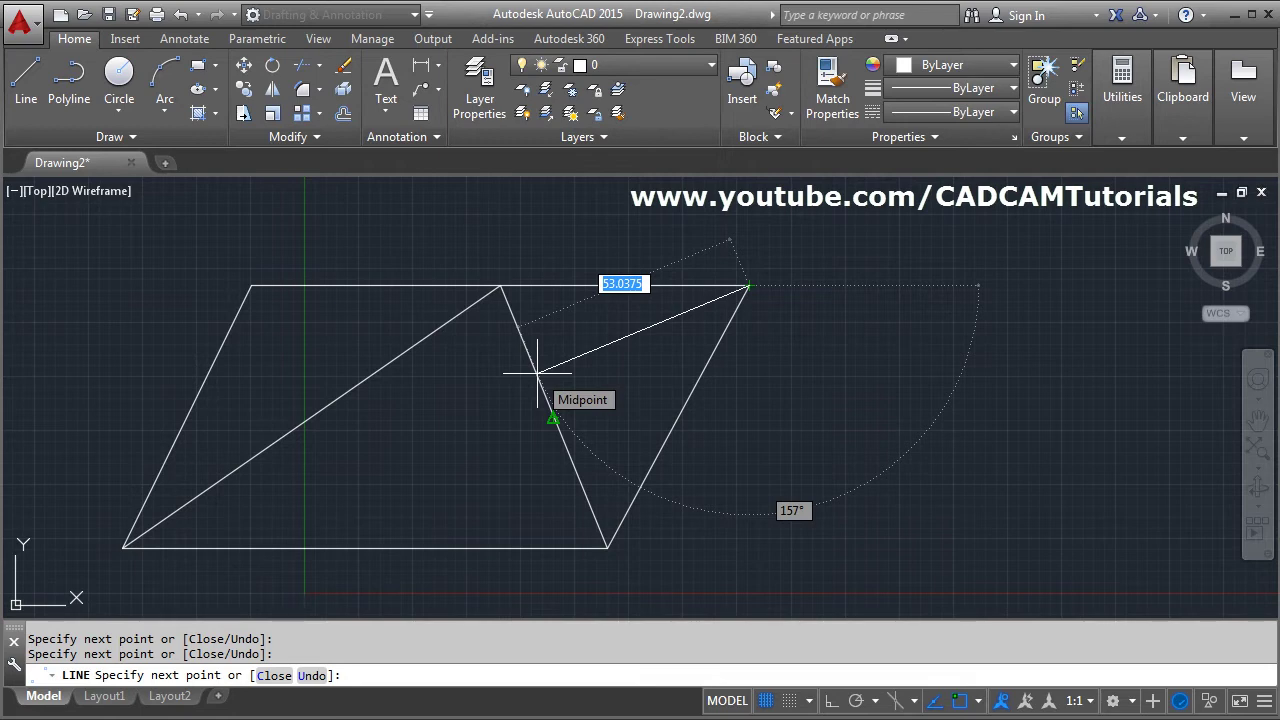
- Try a segment perpendicular to the inner right diagonal using a one-time Perpendicular snap, and undo that segment
{"action": "right_click", "coordinate": [584, 324], "text": "shift"}
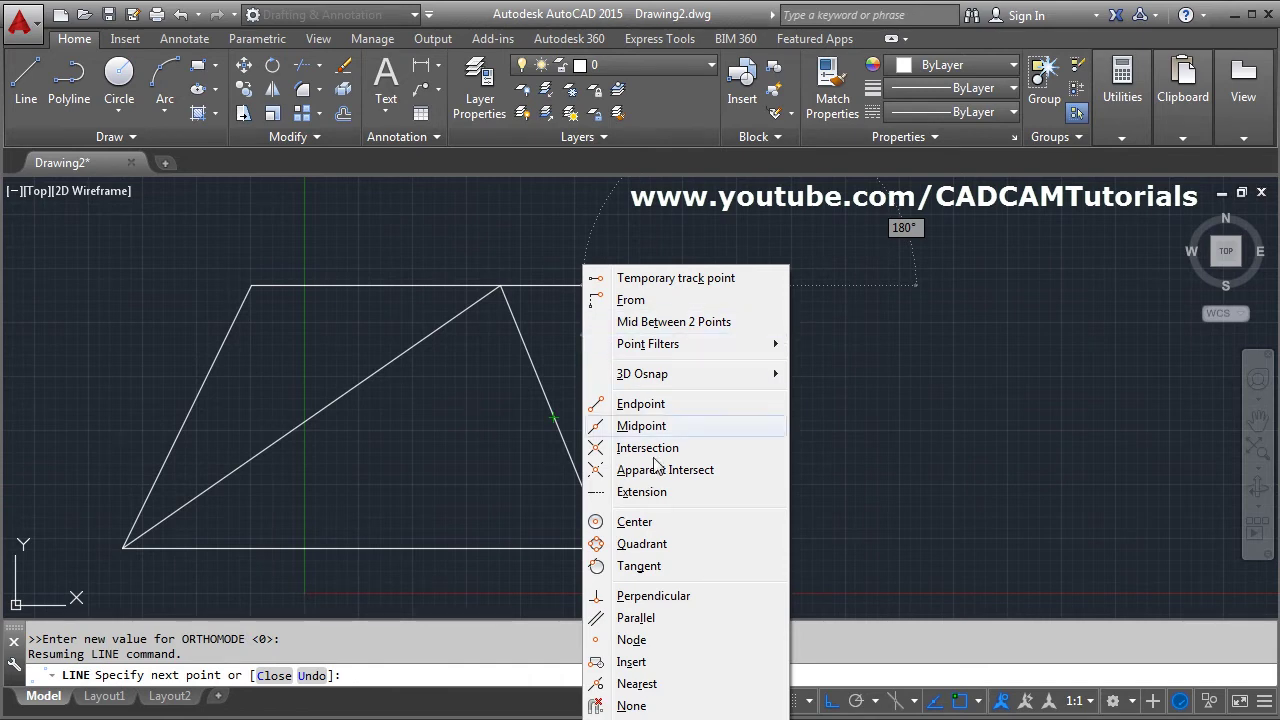
{"action": "left_click", "coordinate": [653, 596]}
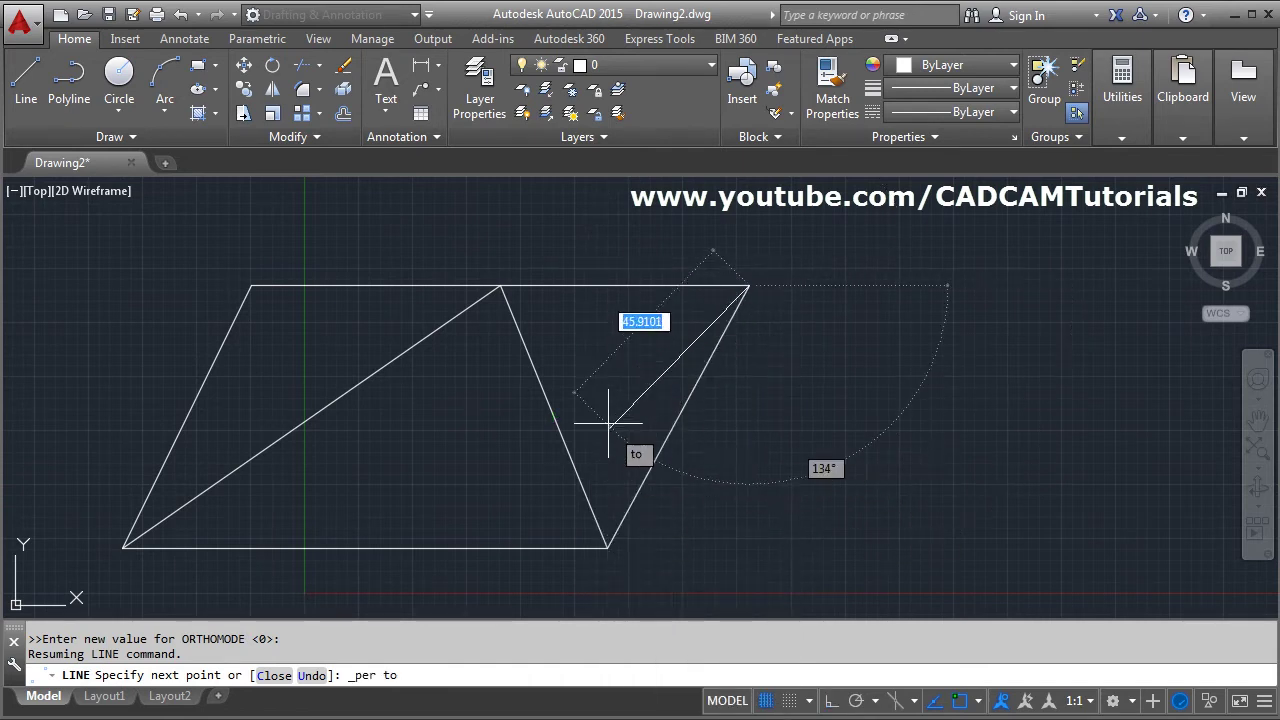
{"action": "left_click", "coordinate": [546, 392]}
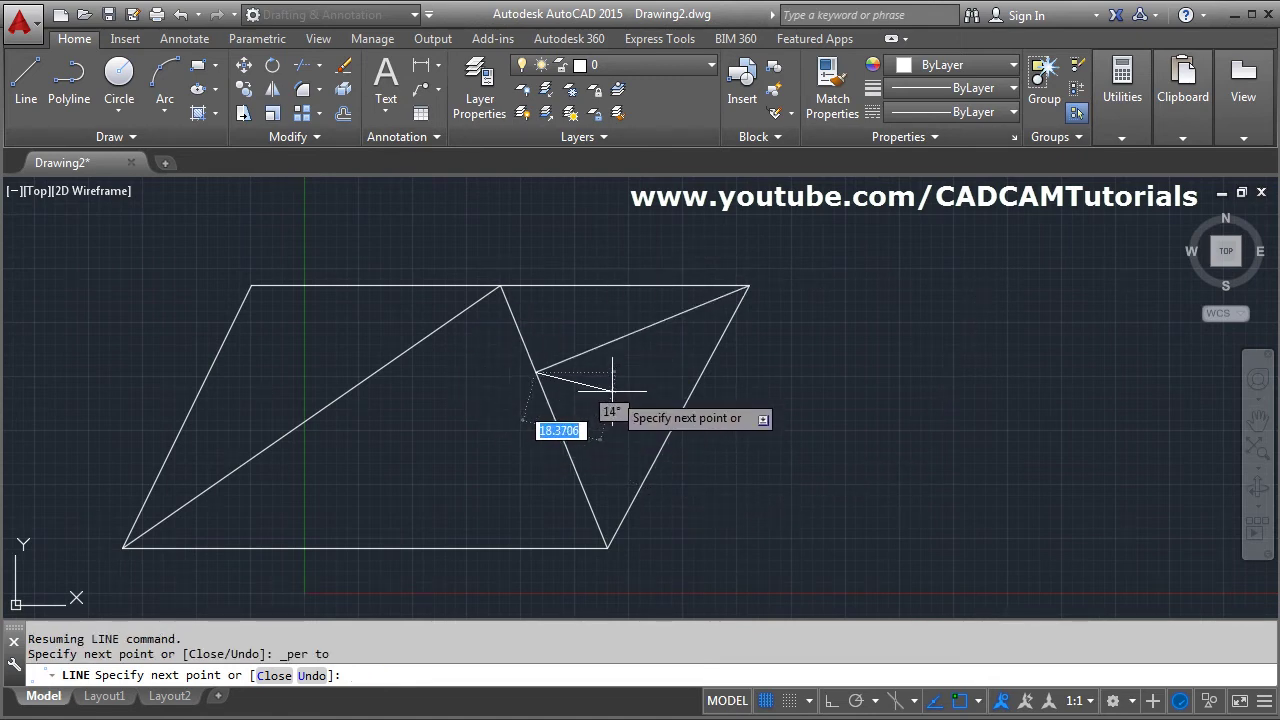
{"action": "type", "text": "u"}
{"action": "key", "text": "Return"}
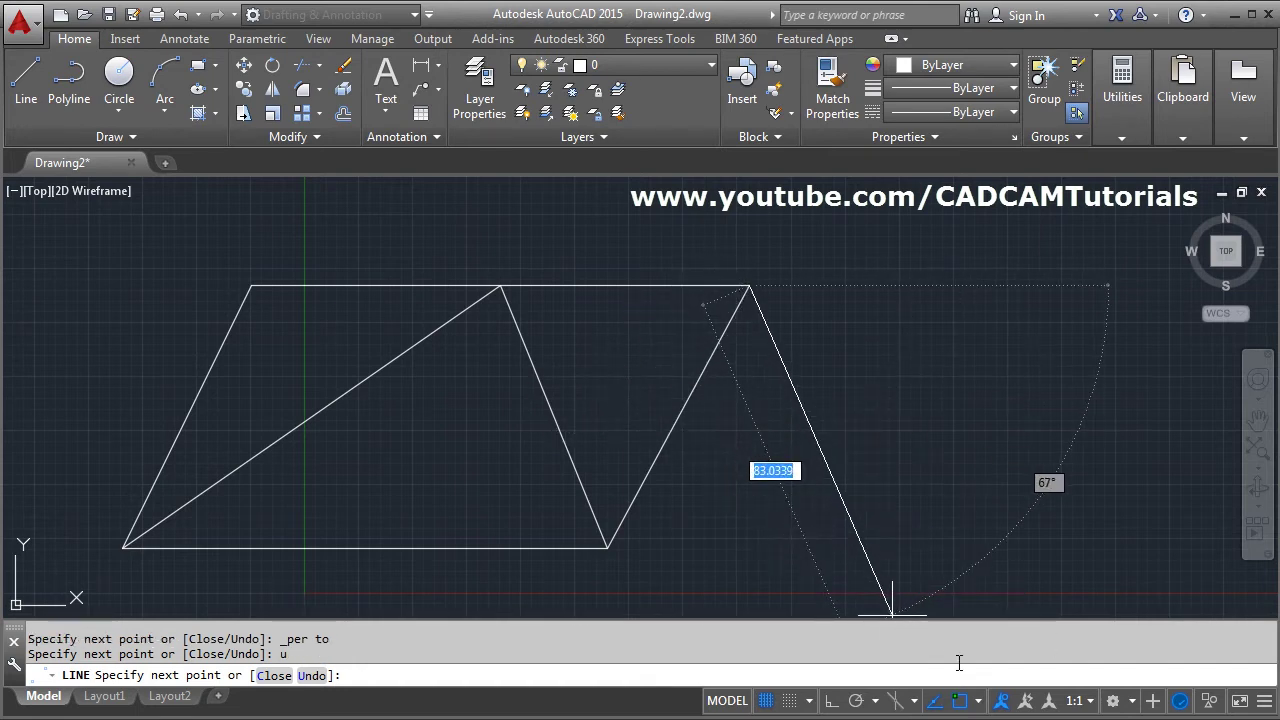
- Enable the running Perpendicular object snap and draw a segment from the upper line's right end perpendicular to the inner right diagonal
{"action": "left_click", "coordinate": [979, 701]}
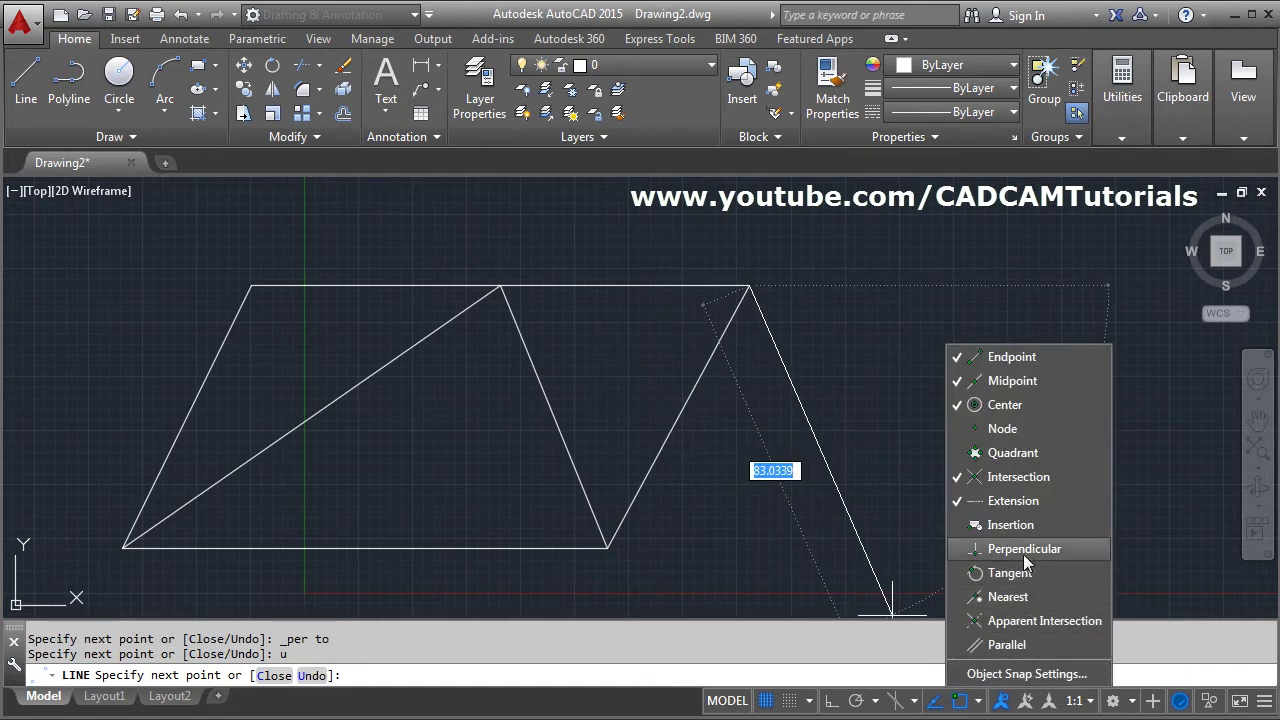
{"action": "left_click", "coordinate": [1012, 553]}
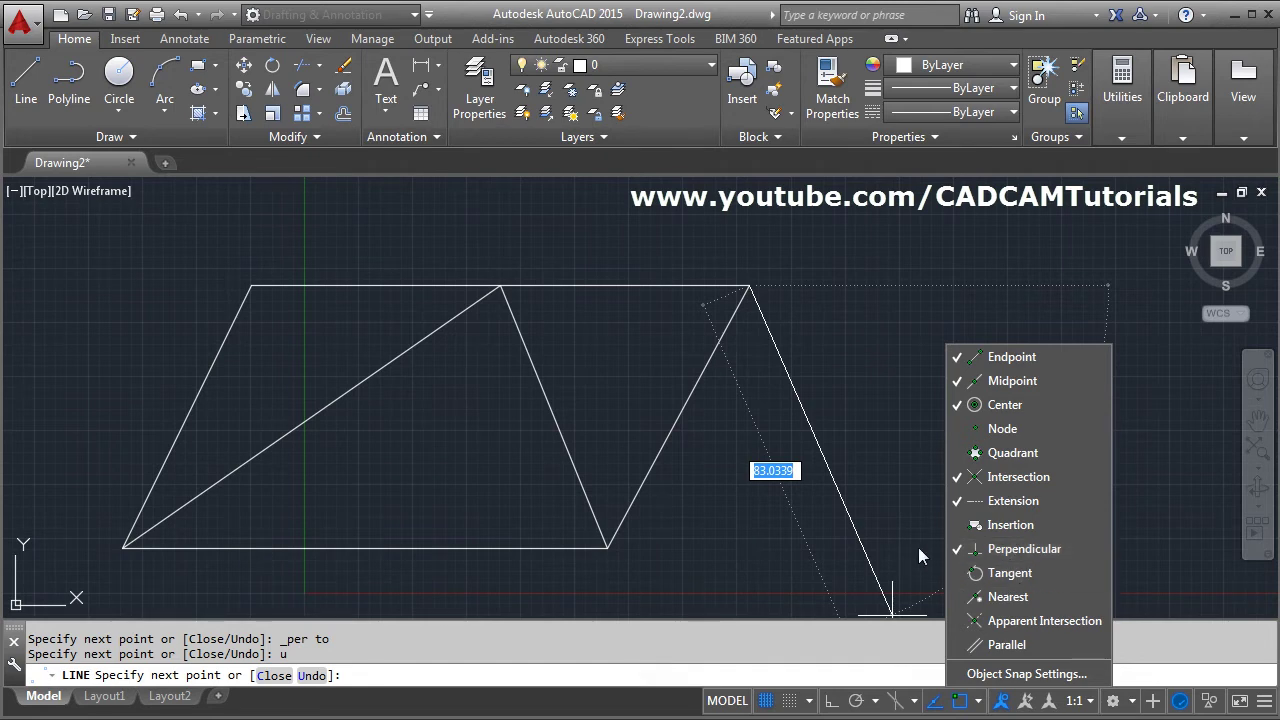
{"action": "left_click", "coordinate": [593, 419]}
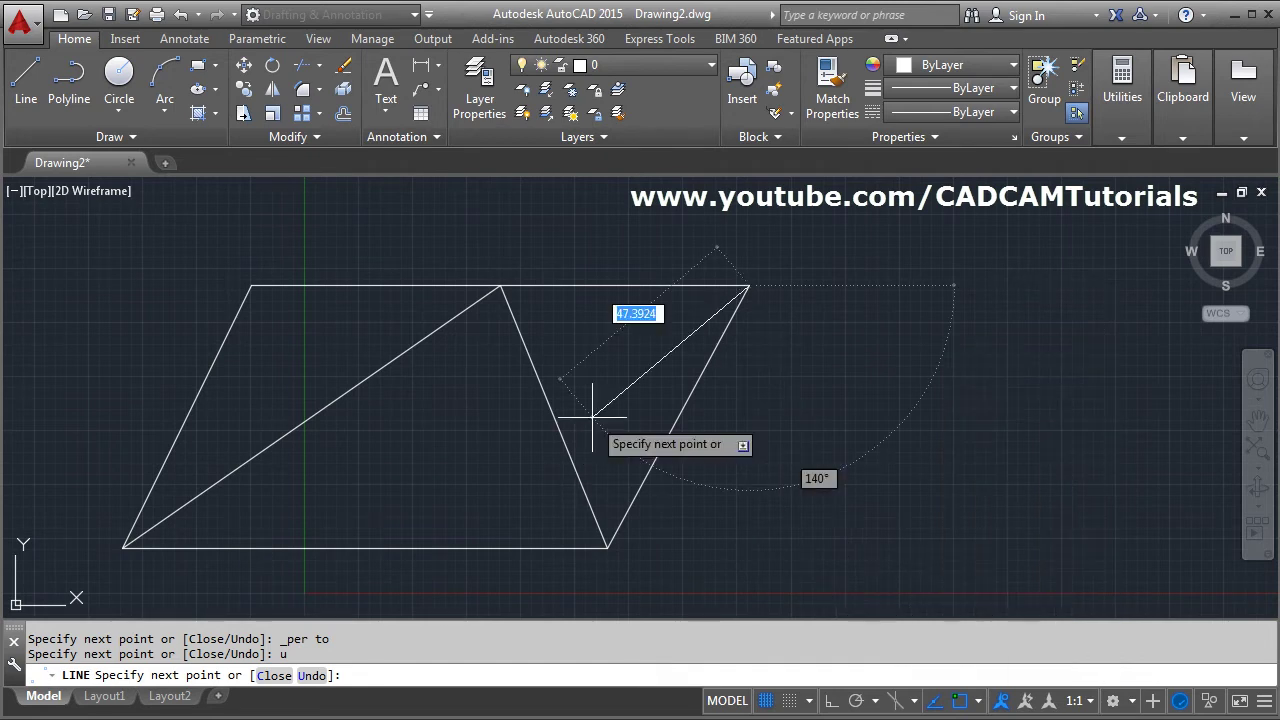
{"action": "left_click", "coordinate": [535, 372]}
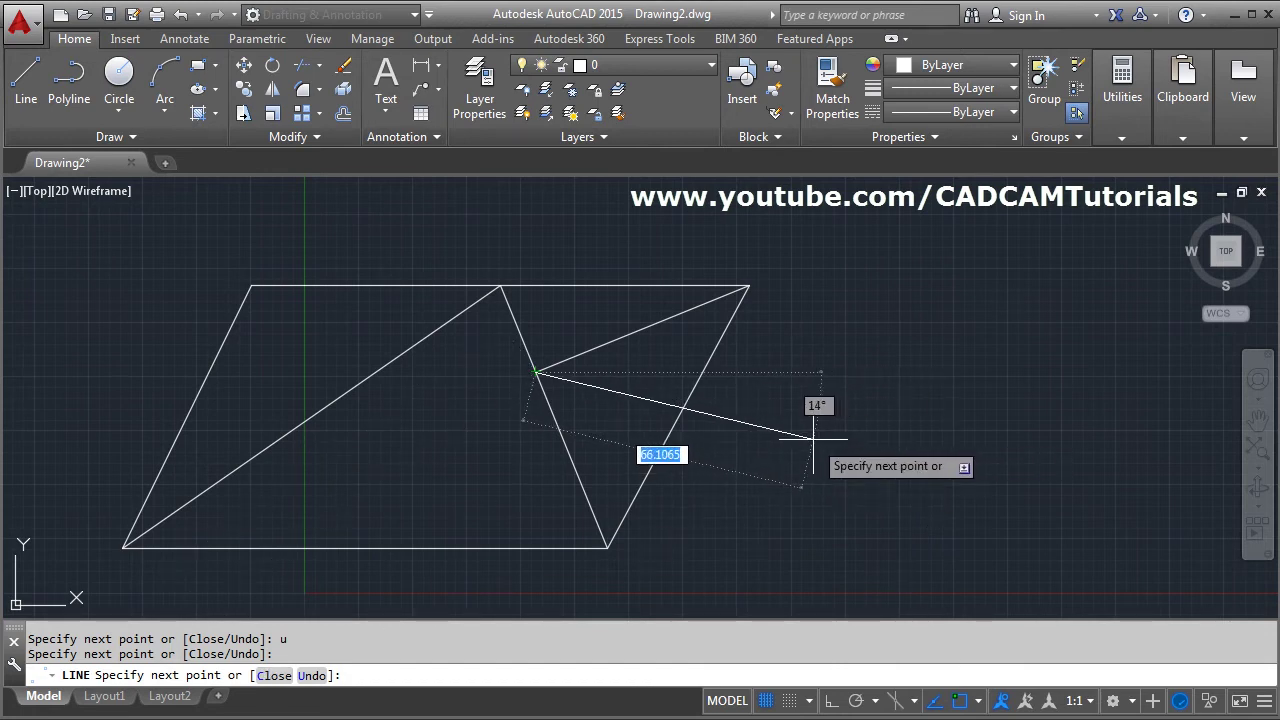
- Finish the current line sequence and create a new blank drawing
{"action": "key", "text": "Return"}
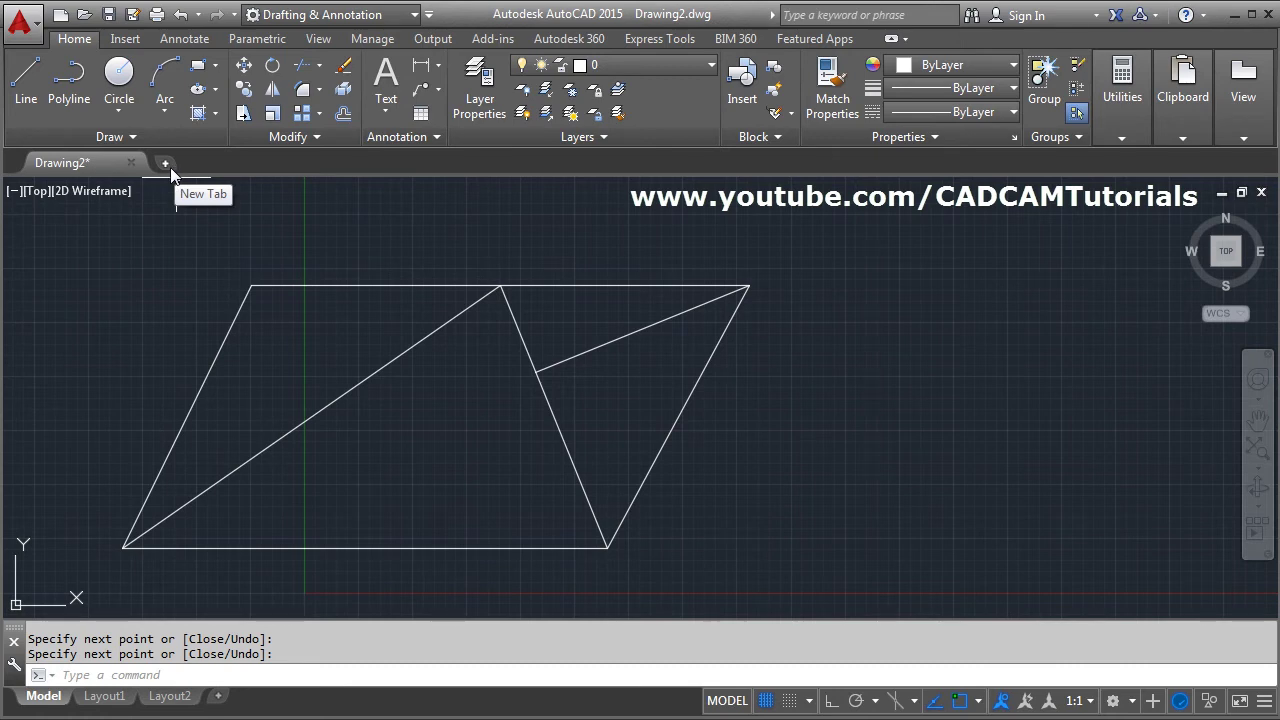
{"action": "left_click", "coordinate": [167, 165]}
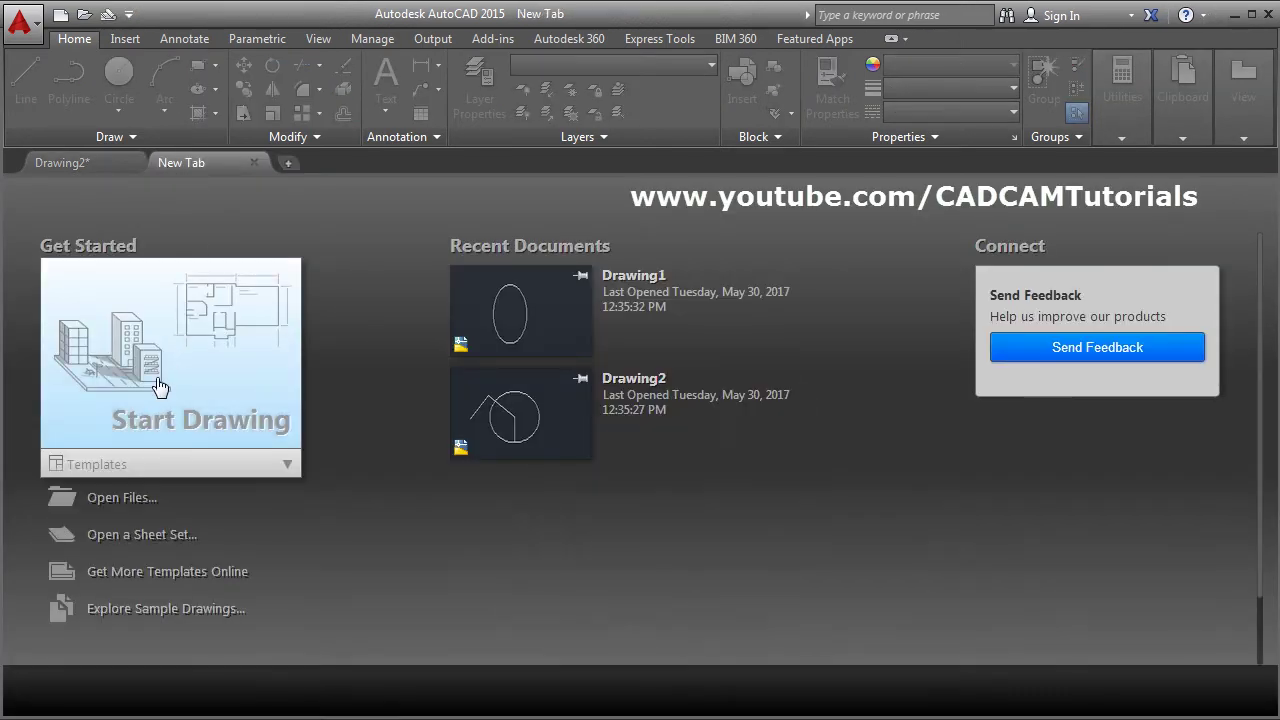
{"action": "left_click", "coordinate": [160, 388]}
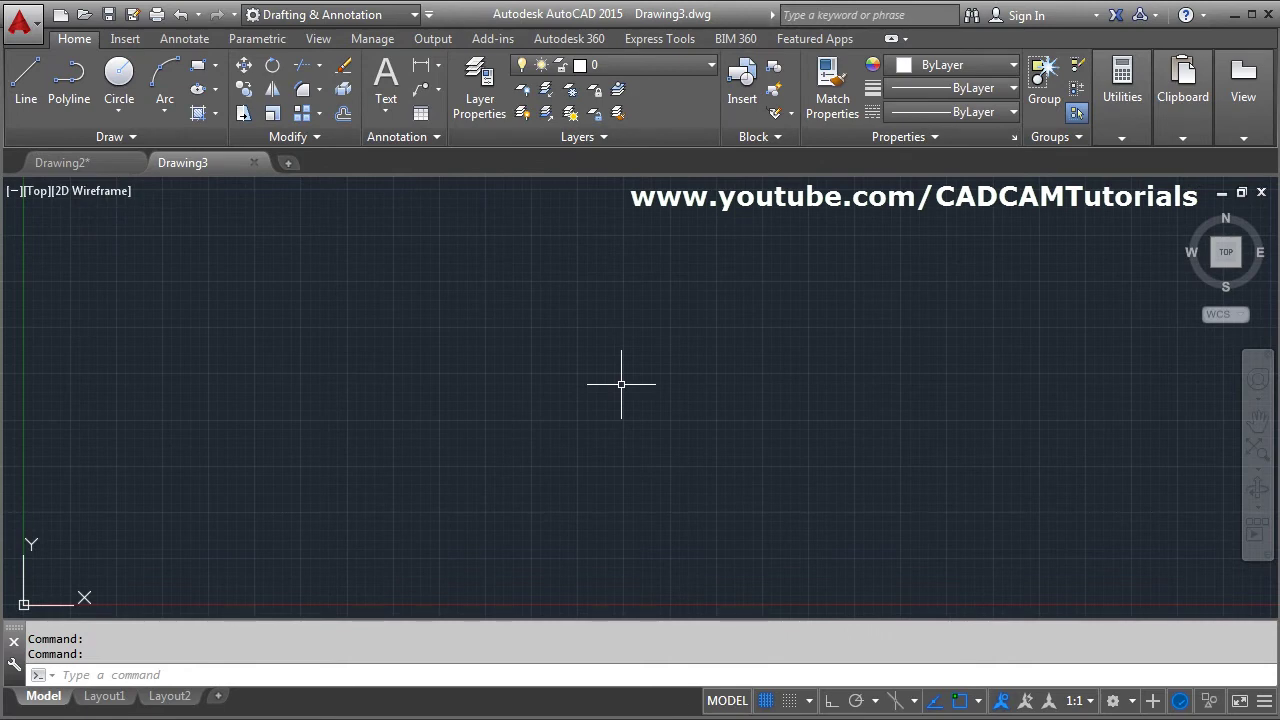
- Set the model space limits with the lower left corner at 0,0 and the upper right corner at 100,100
{"action": "type", "text": "l"}
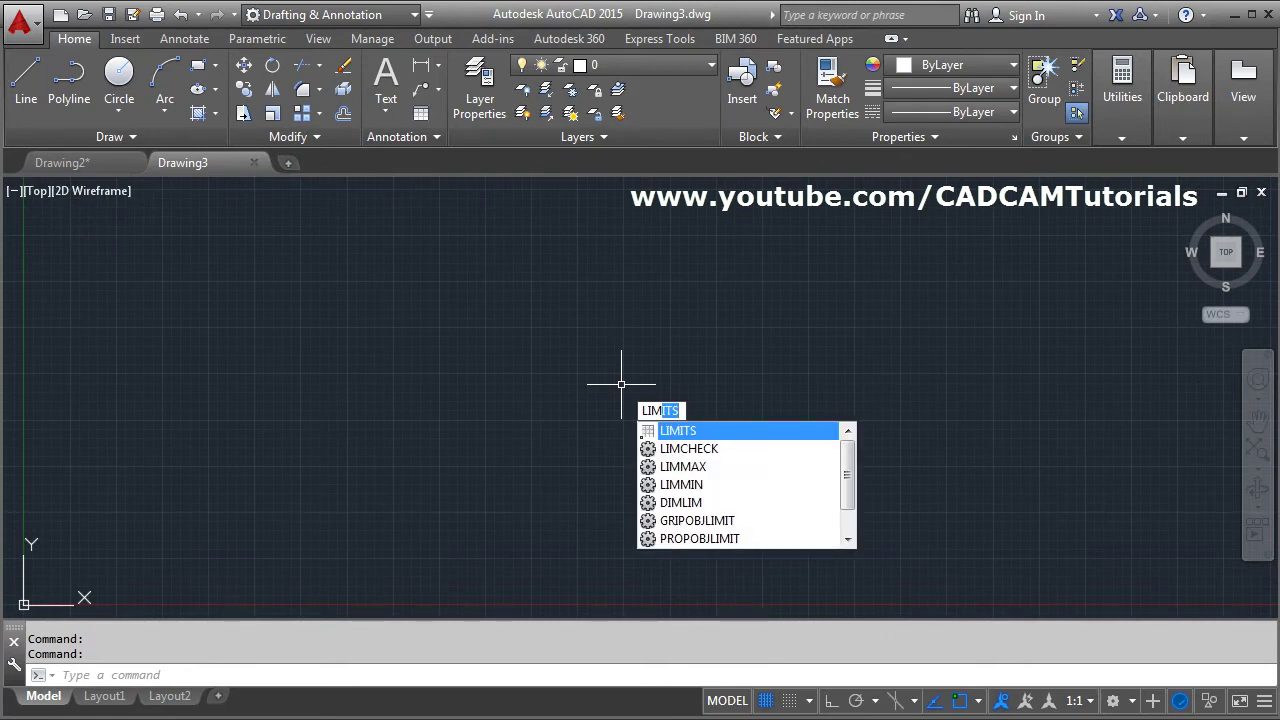
{"action": "key", "text": "Return"}
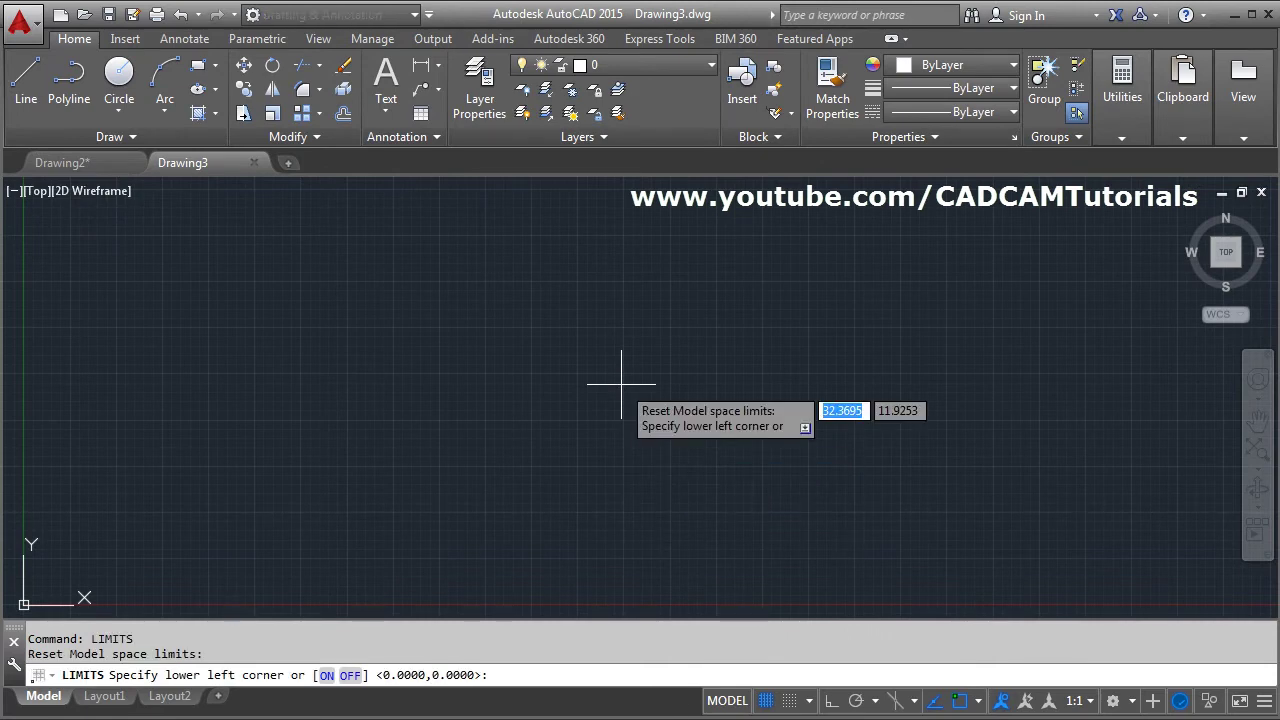
{"action": "type", "text": "0"}
{"action": "key", "text": "comma"}
{"action": "type", "text": "0"}
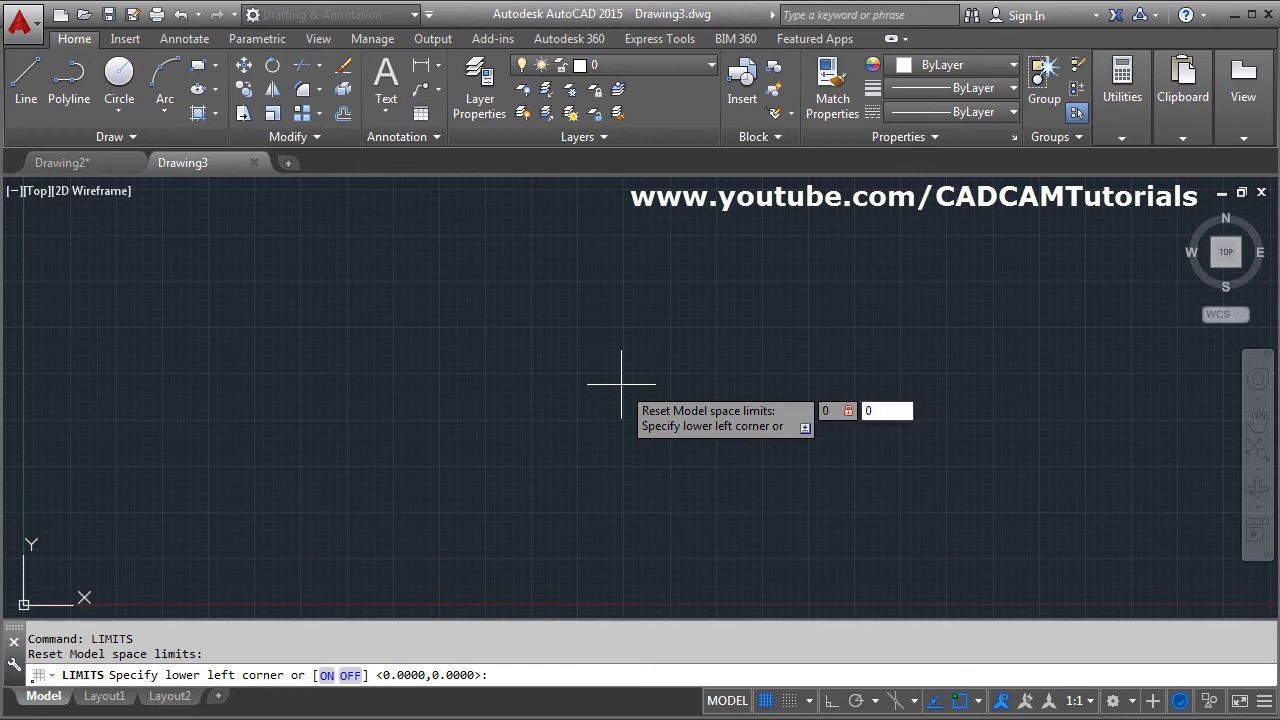
{"action": "key", "text": "Return"}
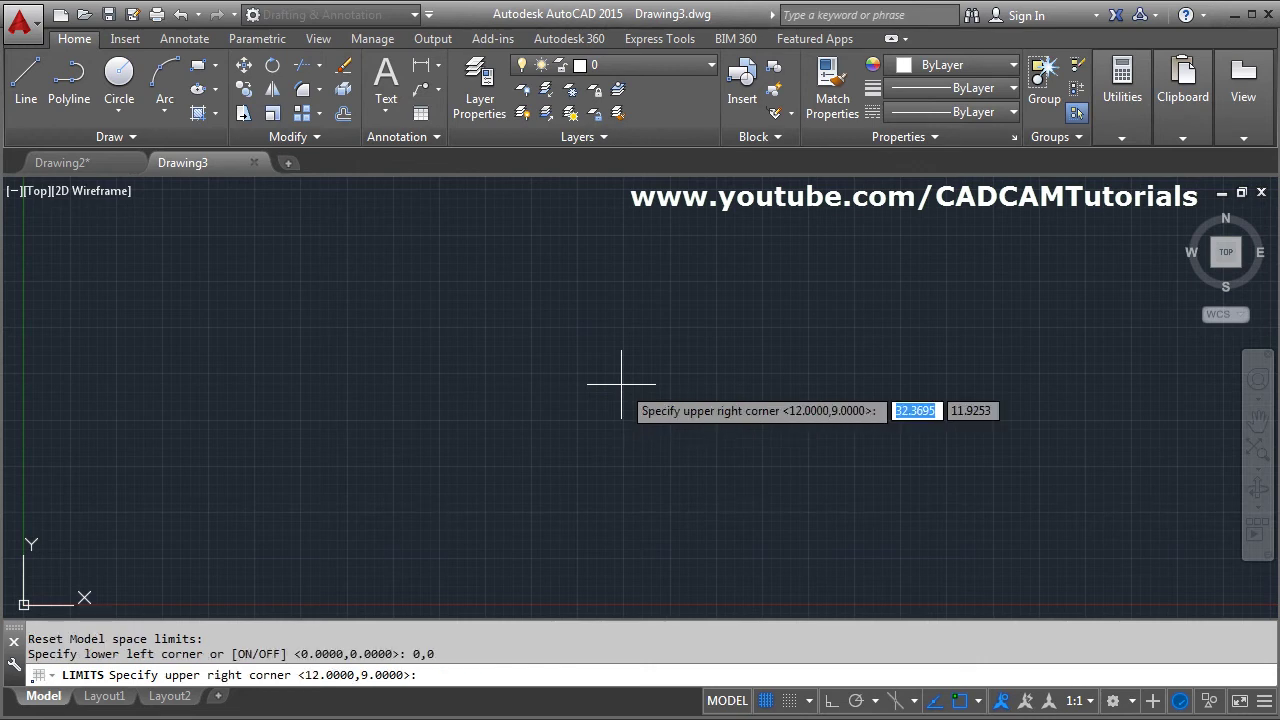
{"action": "type", "text": "100"}
{"action": "key", "text": "comma"}
{"action": "type", "text": "10"}
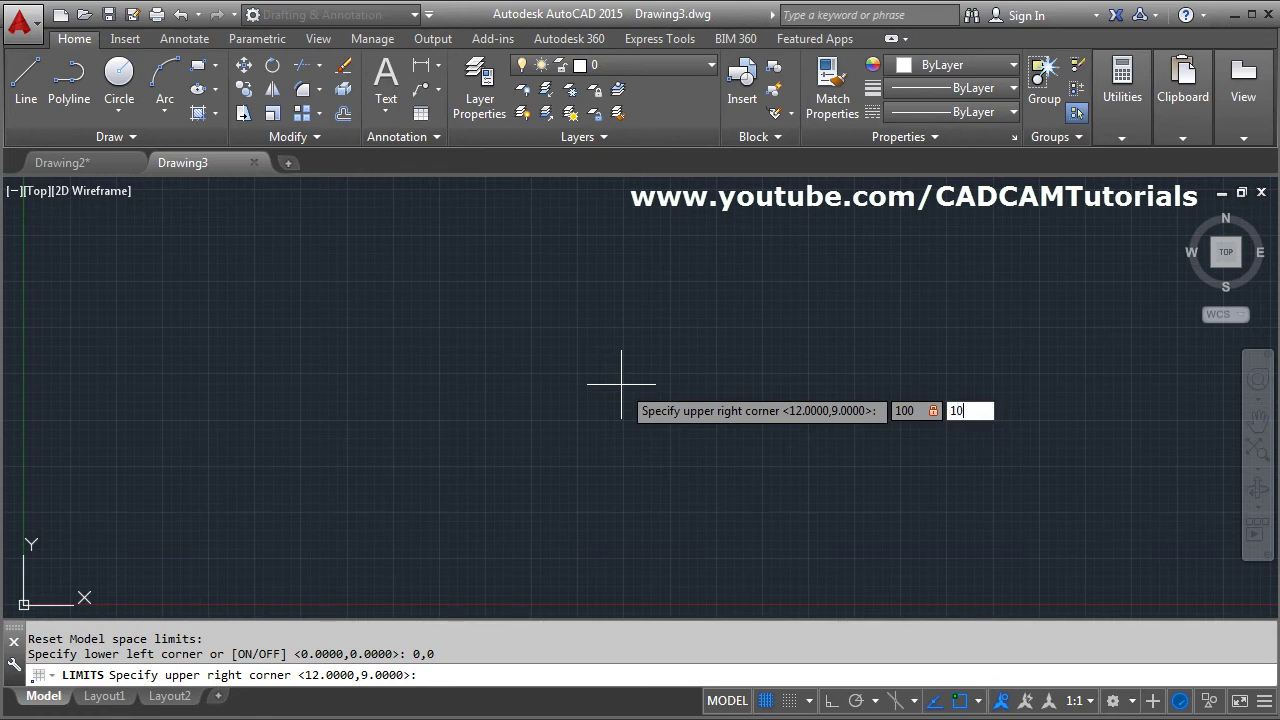
{"action": "key", "text": "Return"}
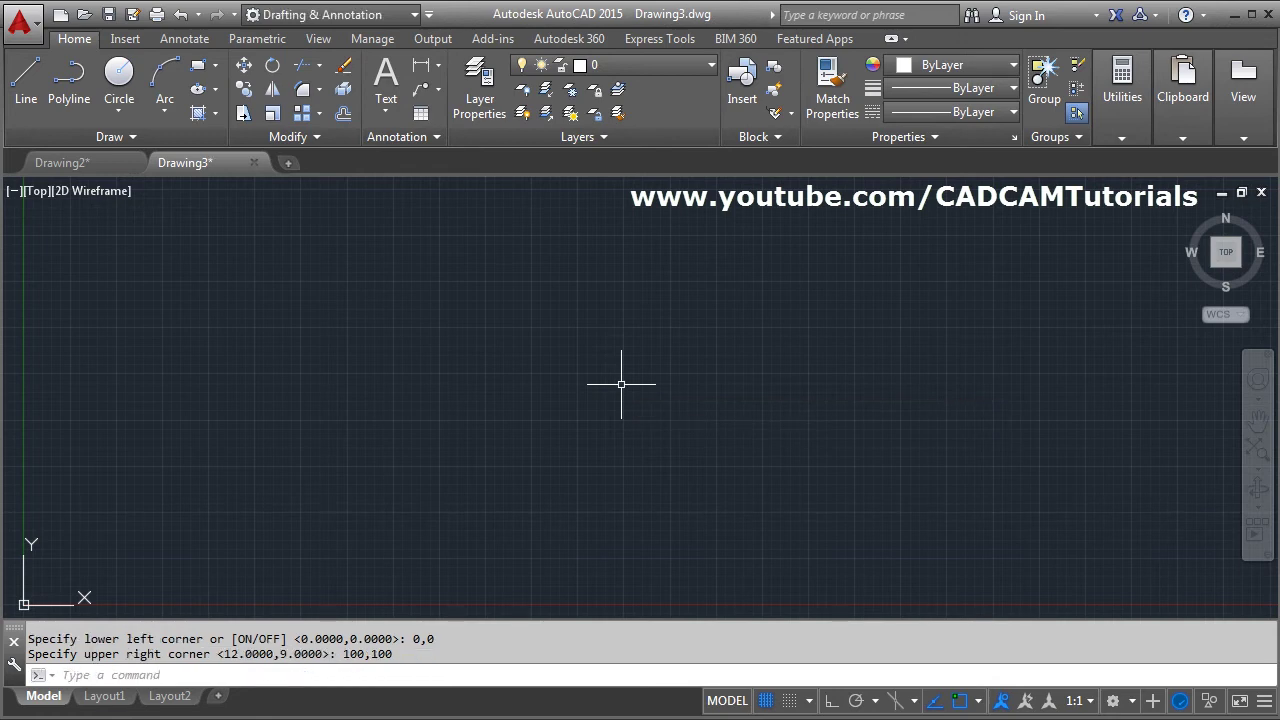
- Zoom to All so the view fits the drawing limits
{"action": "type", "text": "z"}
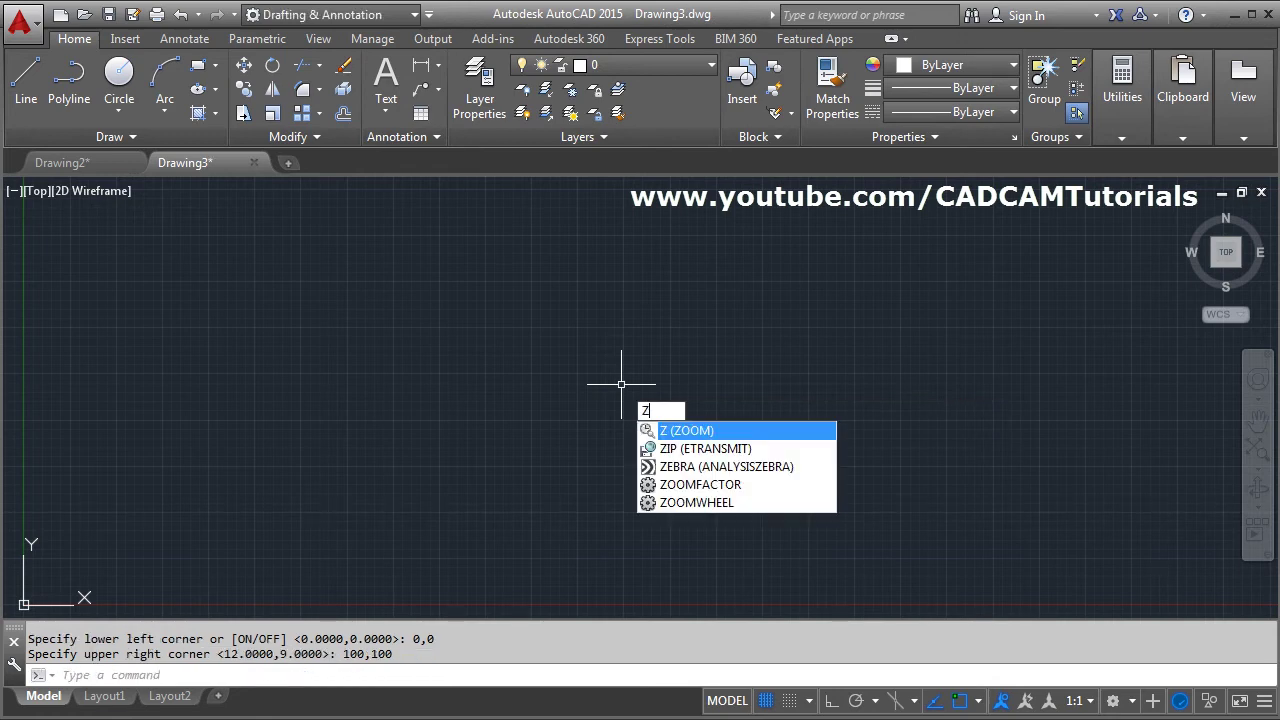
{"action": "key", "text": "Return"}
{"action": "type", "text": "a"}
{"action": "key", "text": "Return"}
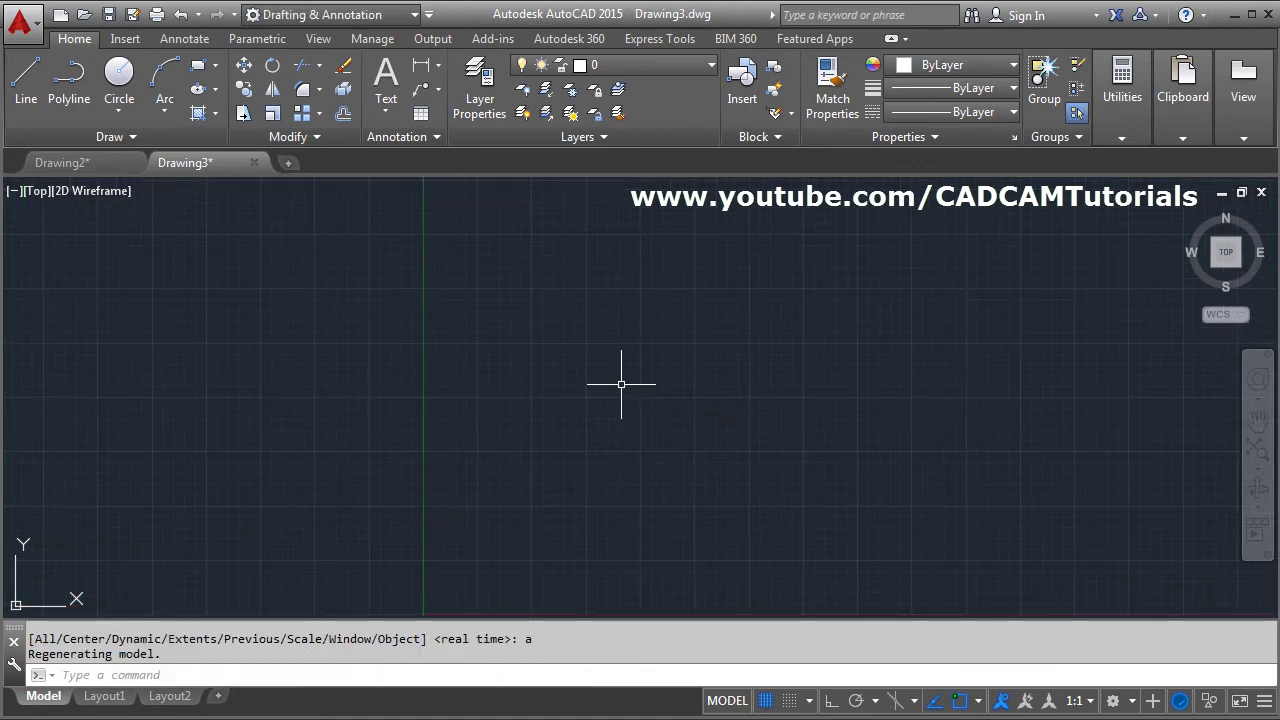
- With Ortho mode on, draw the profile's horizontal base line 75 units long to the right from a freely picked start point
{"action": "left_click", "coordinate": [28, 97]}
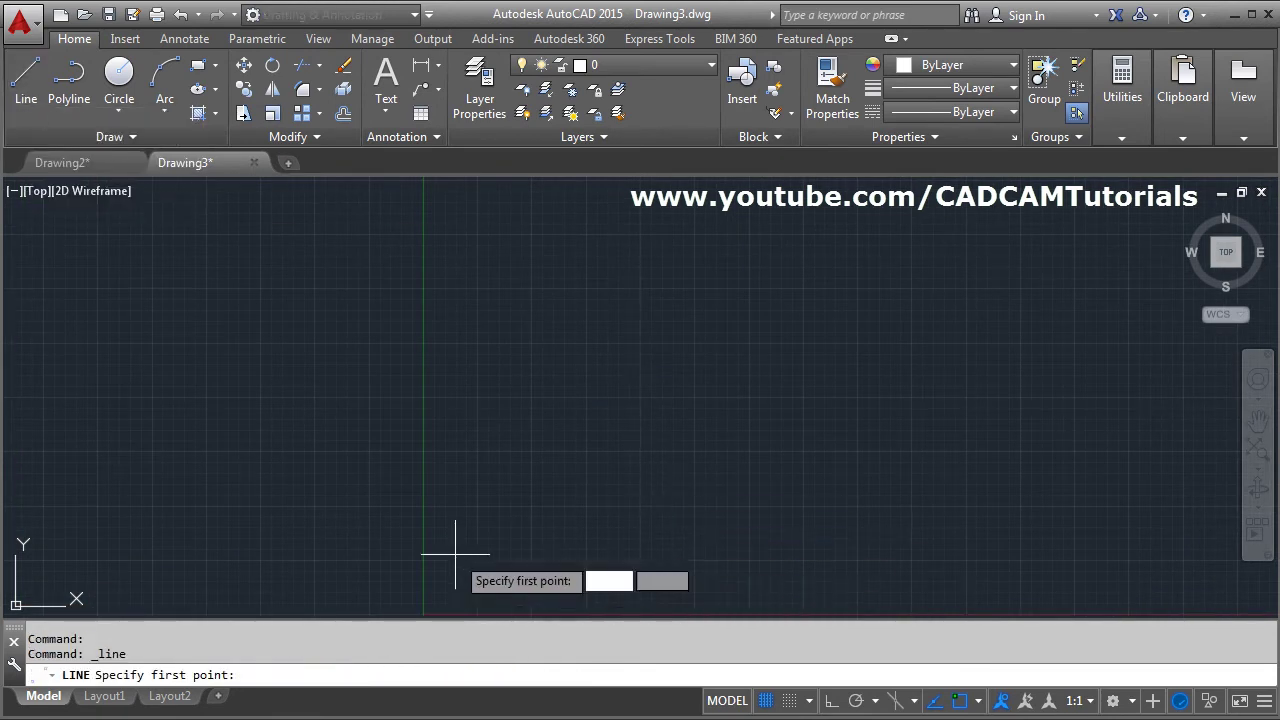
{"action": "left_click", "coordinate": [369, 575]}
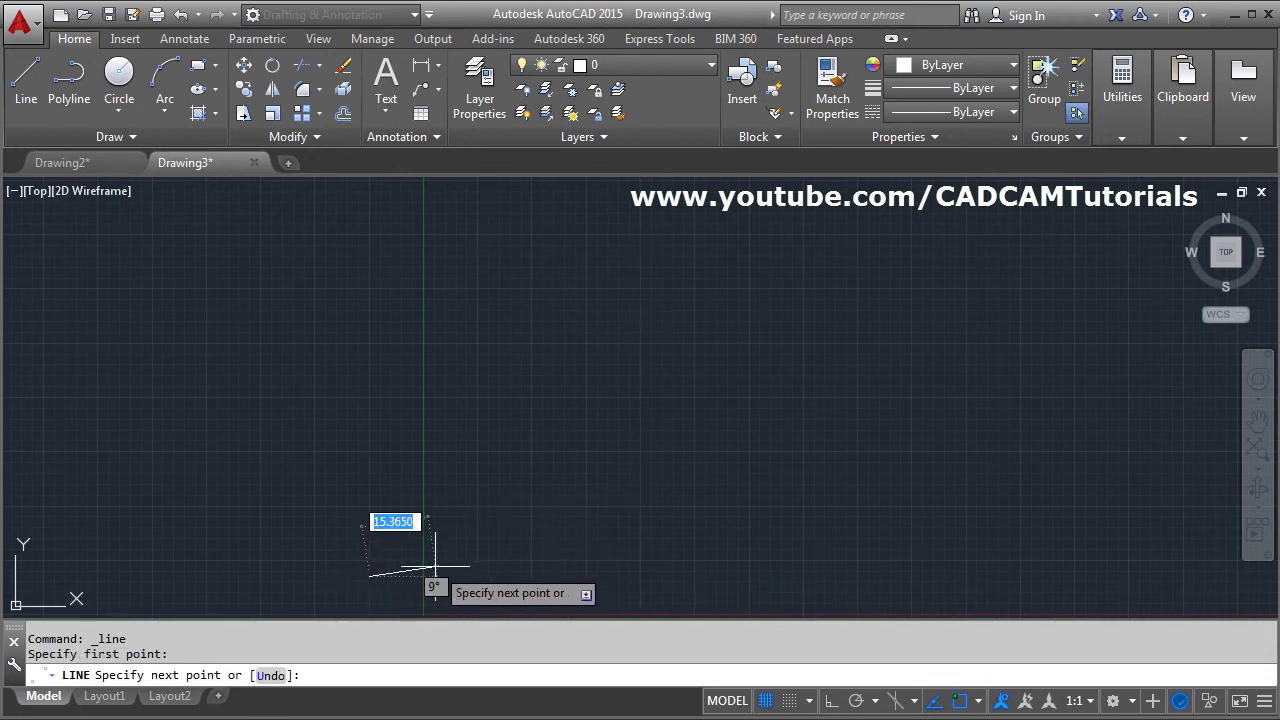
{"action": "left_click", "coordinate": [830, 703]}
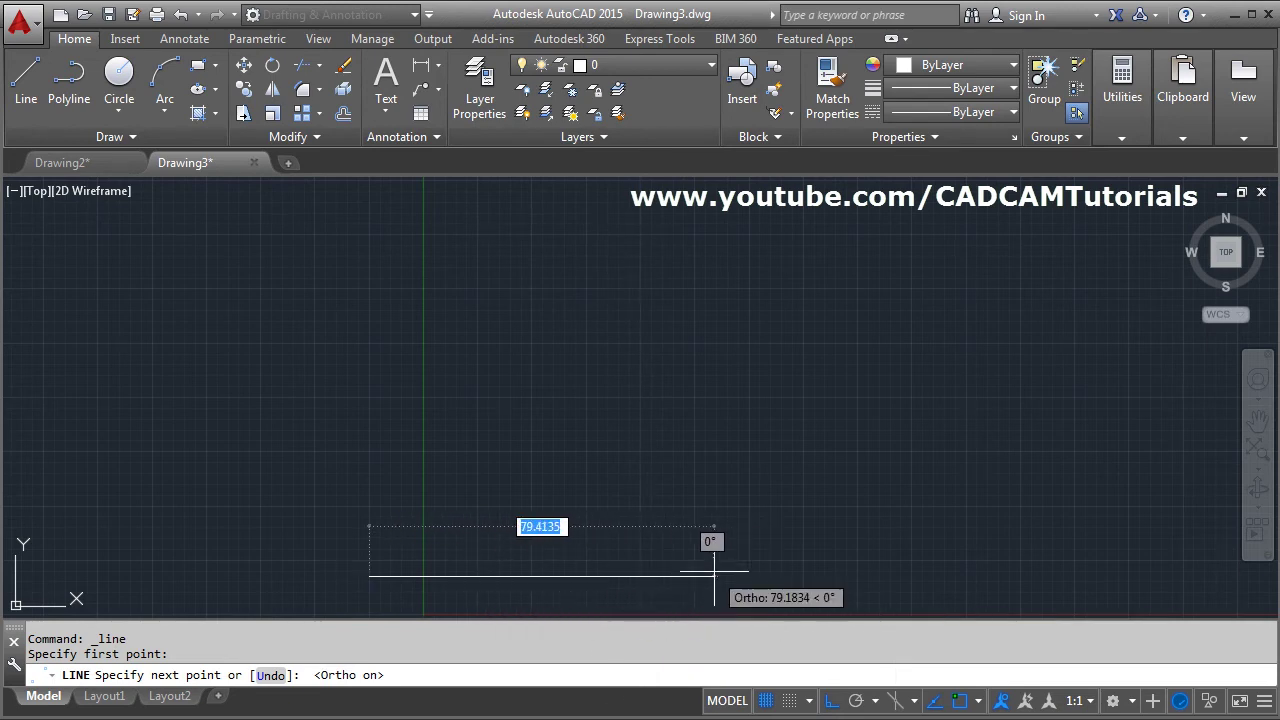
{"action": "type", "text": "75"}
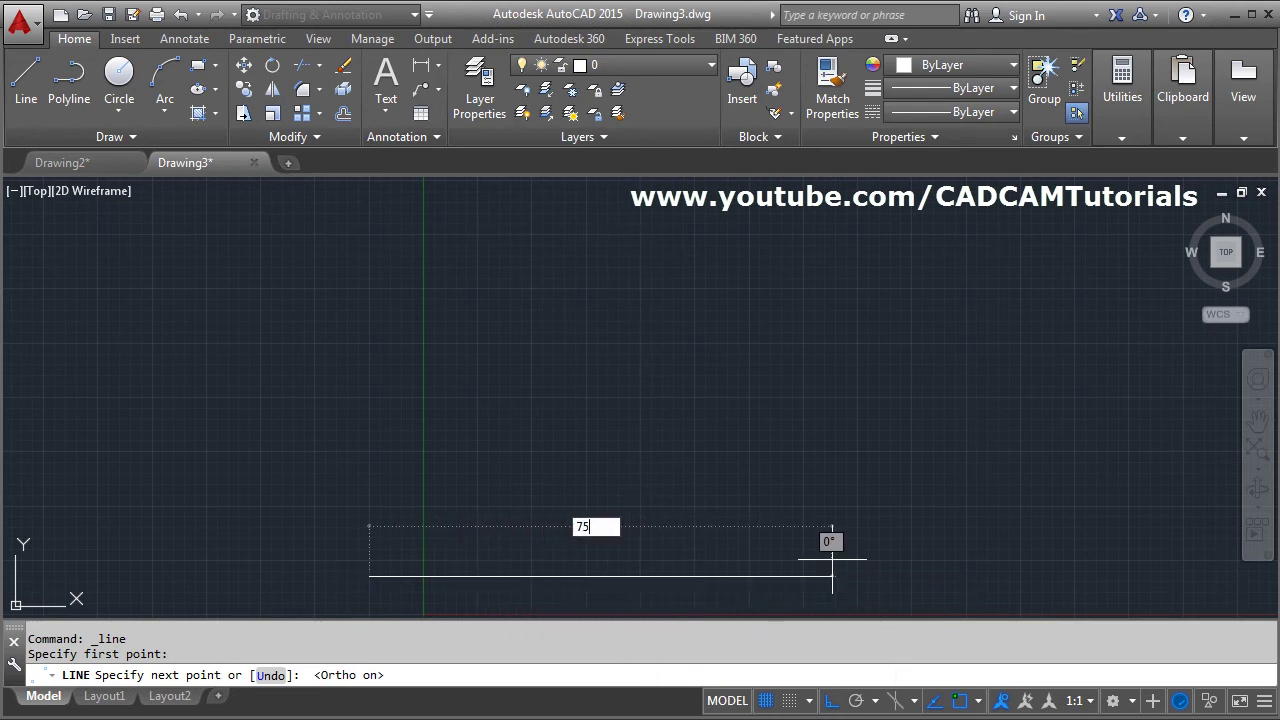
{"action": "key", "text": "Return"}
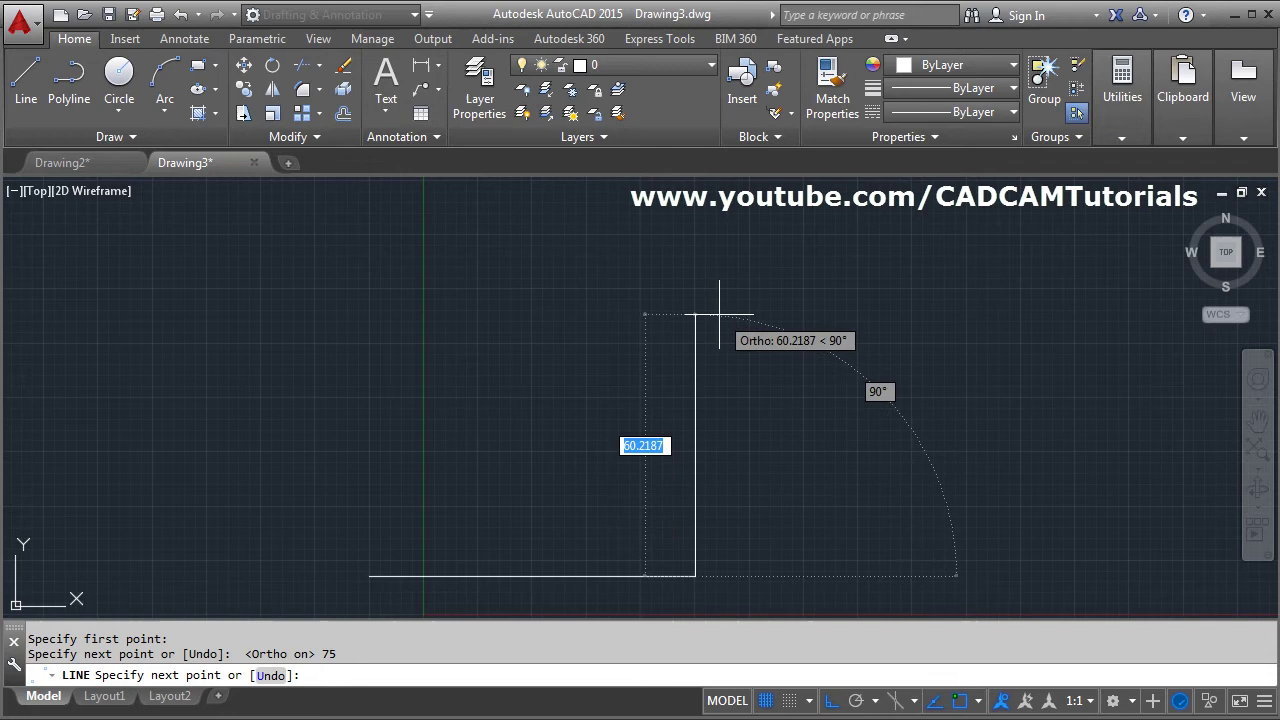
- Continue the profile from the base line's right end with segments 65 units up, 25 units left and 30 units down
{"action": "type", "text": "65"}
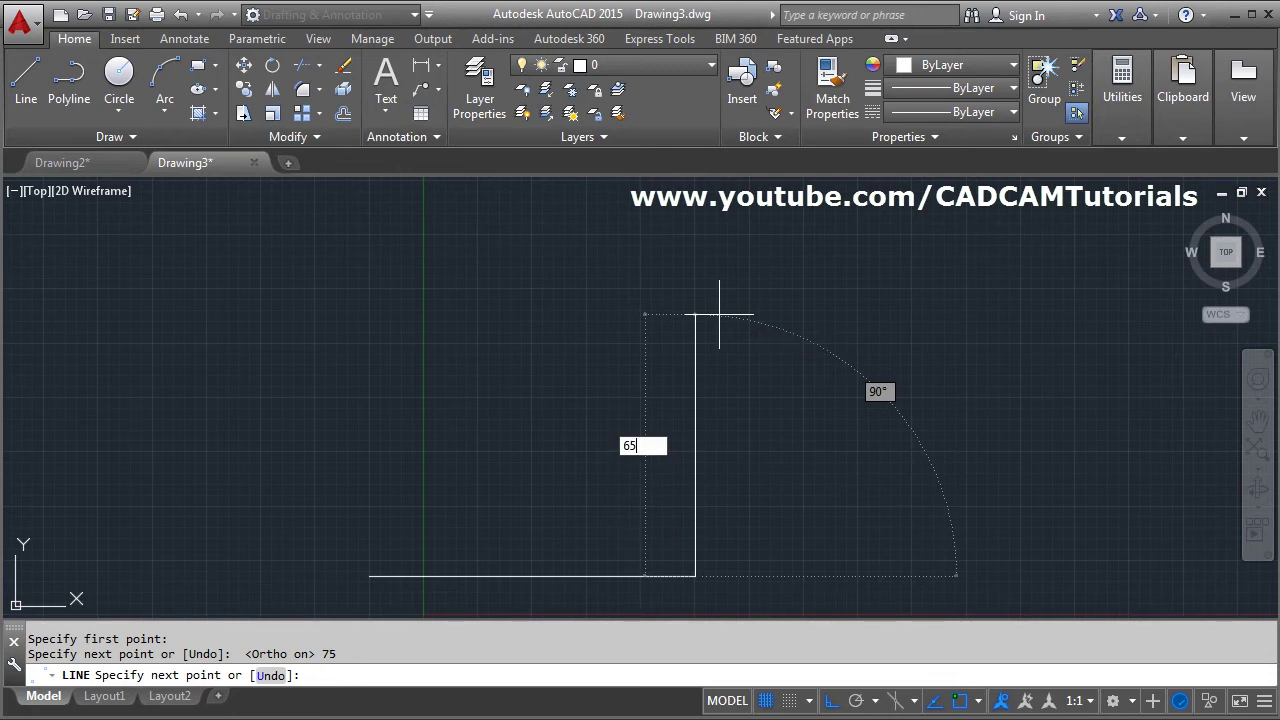
{"action": "key", "text": "Return"}
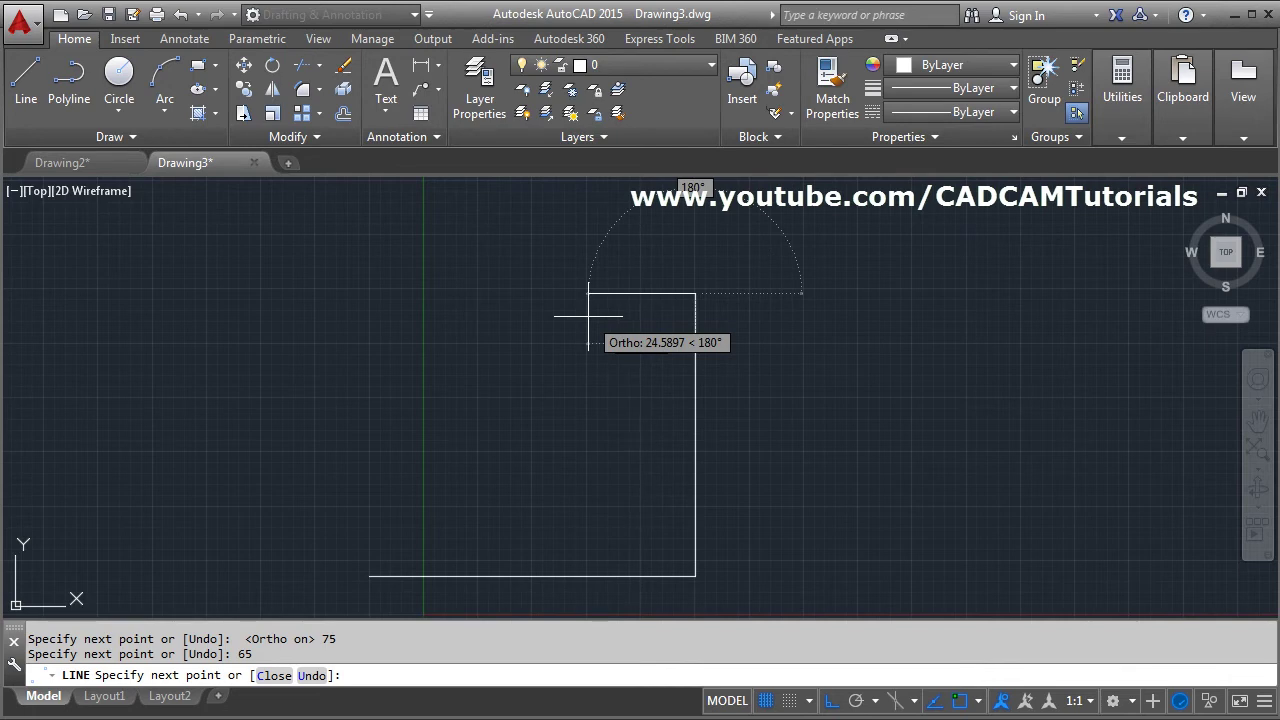
{"action": "type", "text": "25"}
{"action": "key", "text": "Return"}
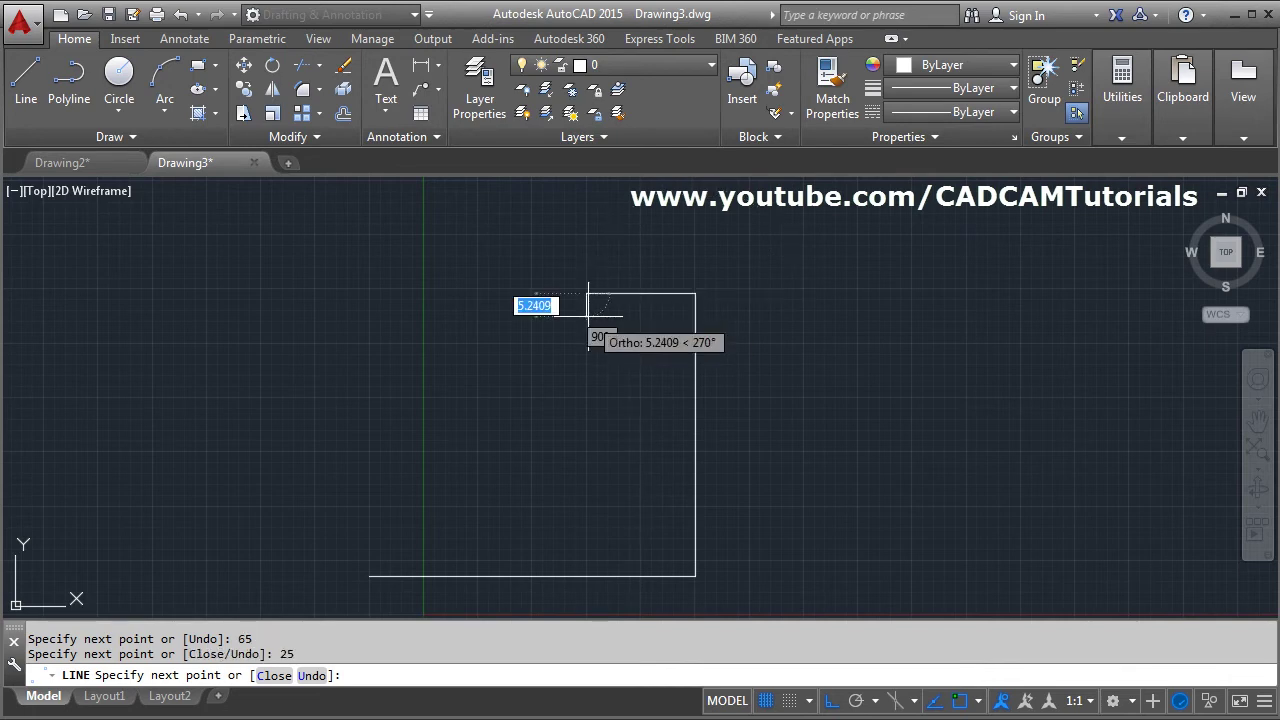
{"action": "type", "text": "30"}
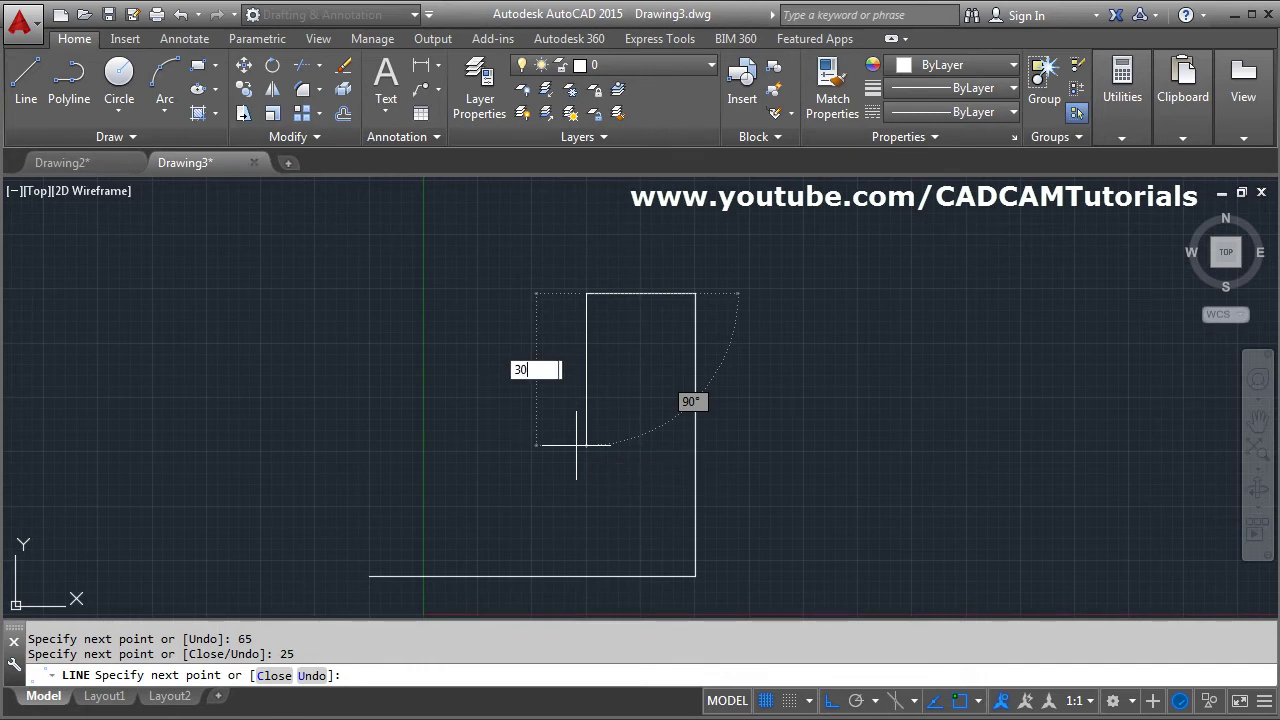
{"action": "key", "text": "Return"}
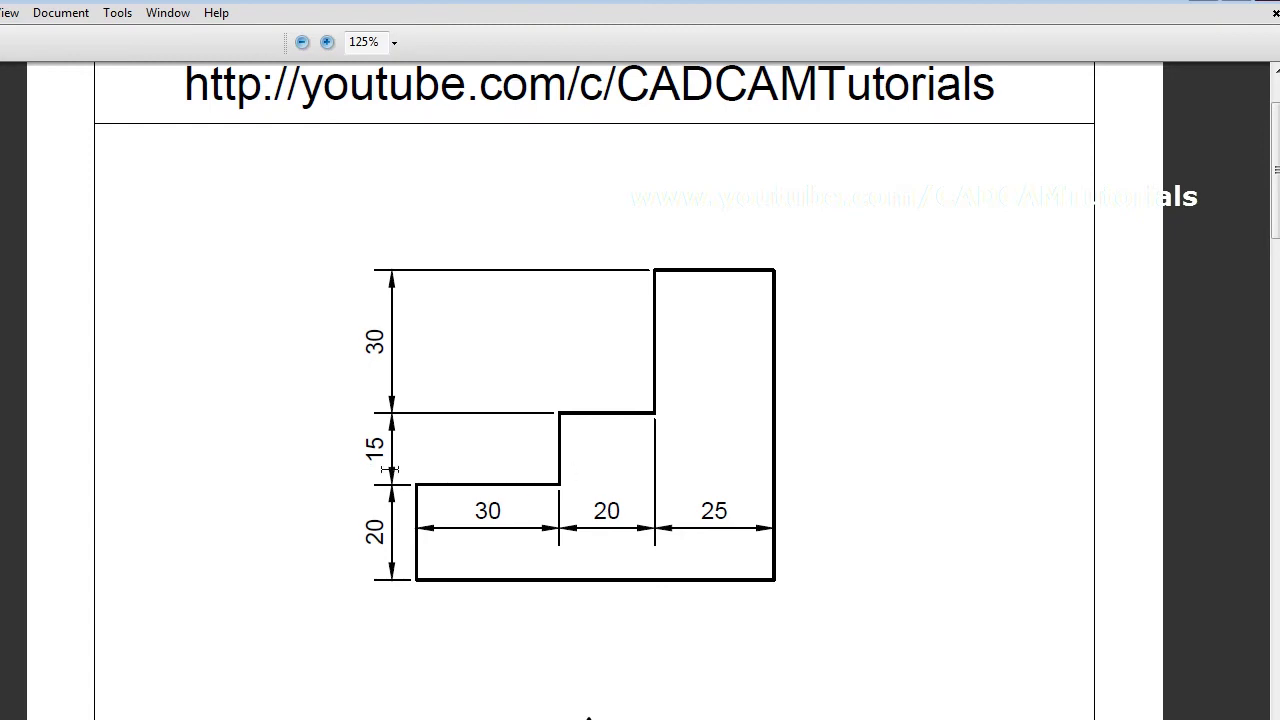
- Check the reference PDF, continue the stepped profile 20 units left, 15 units down and 30 units left, and close it to the start point
{"action": "left_click", "coordinate": [1200, 5]}
{"action": "type", "text": "20"}
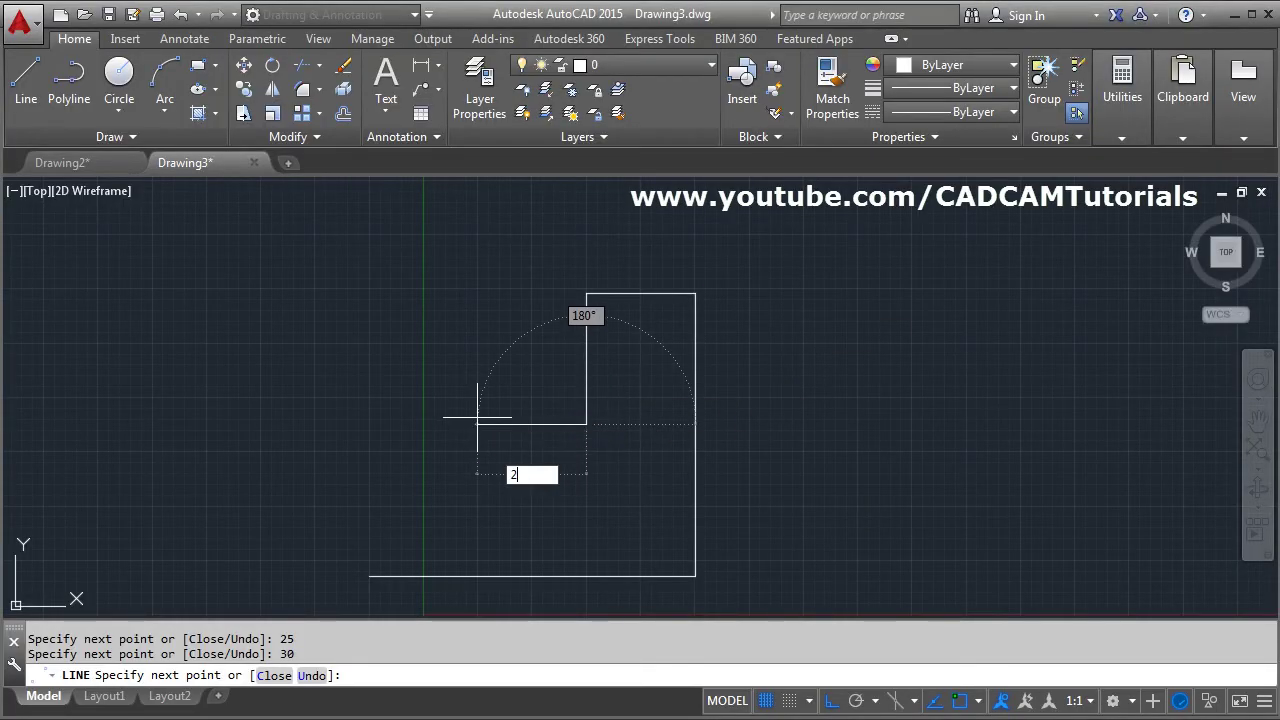
{"action": "key", "text": "Return"}
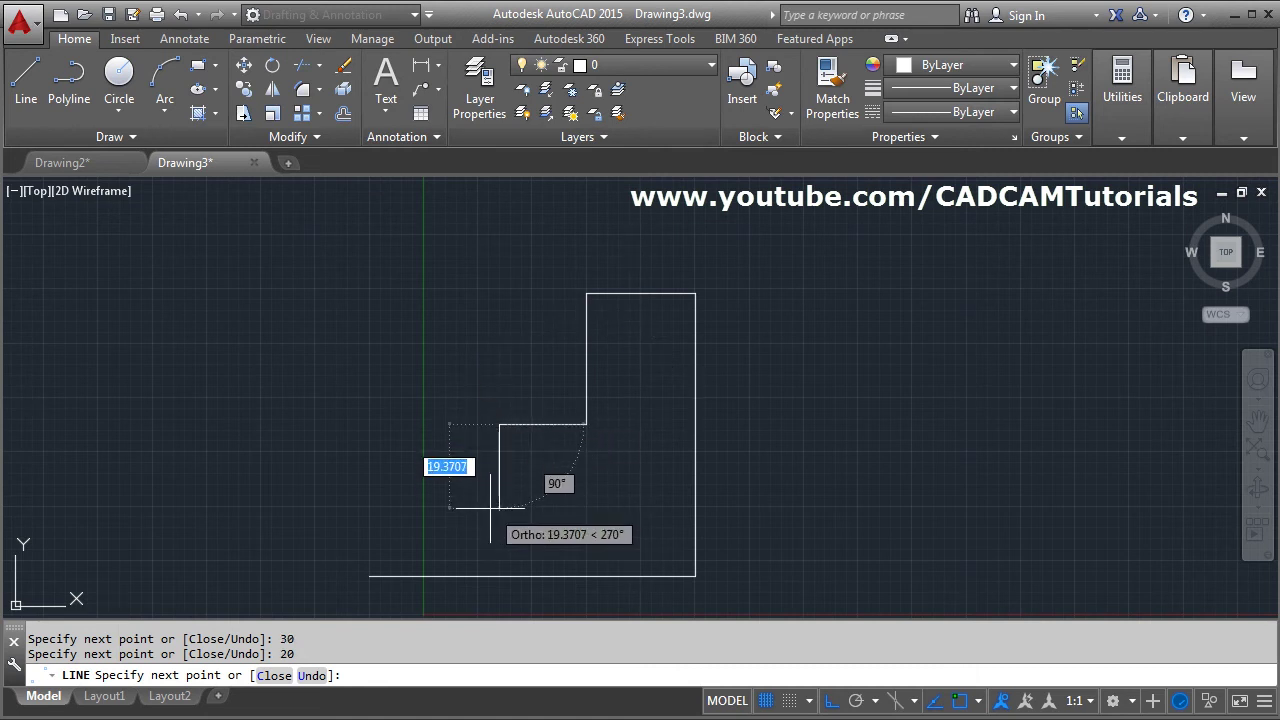
{"action": "type", "text": "15"}
{"action": "key", "text": "Return"}
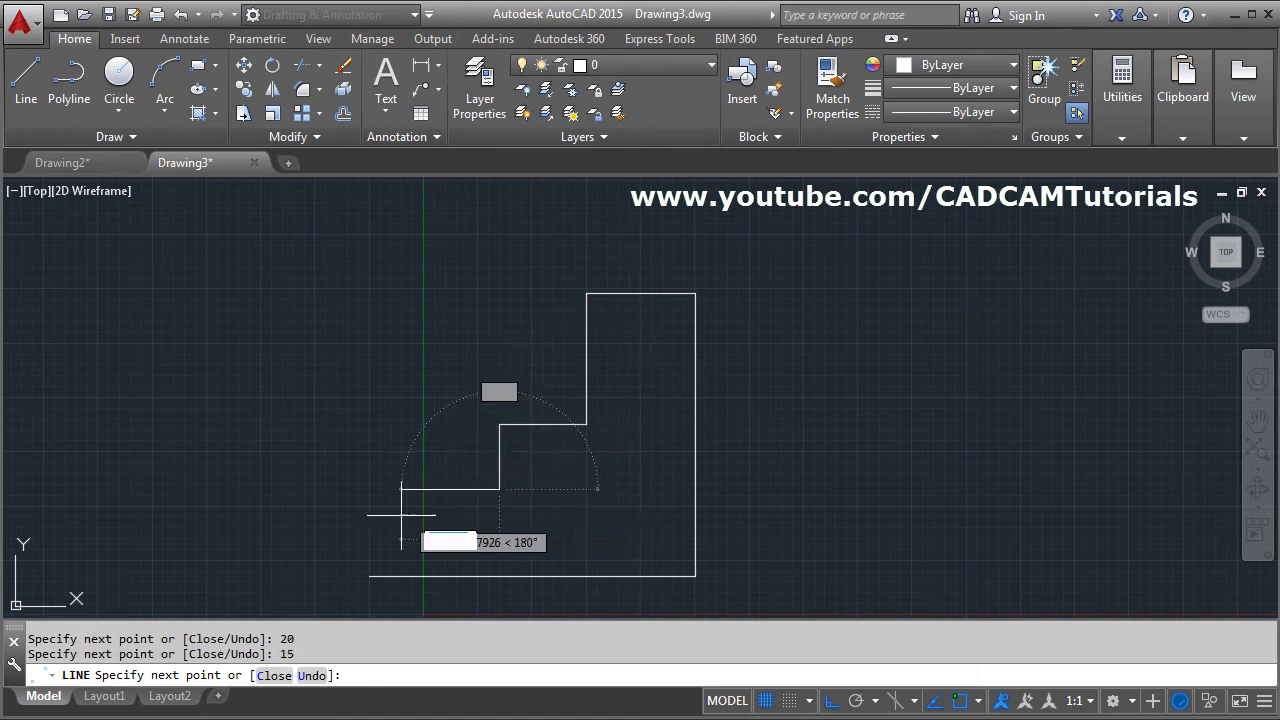
{"action": "type", "text": "30"}
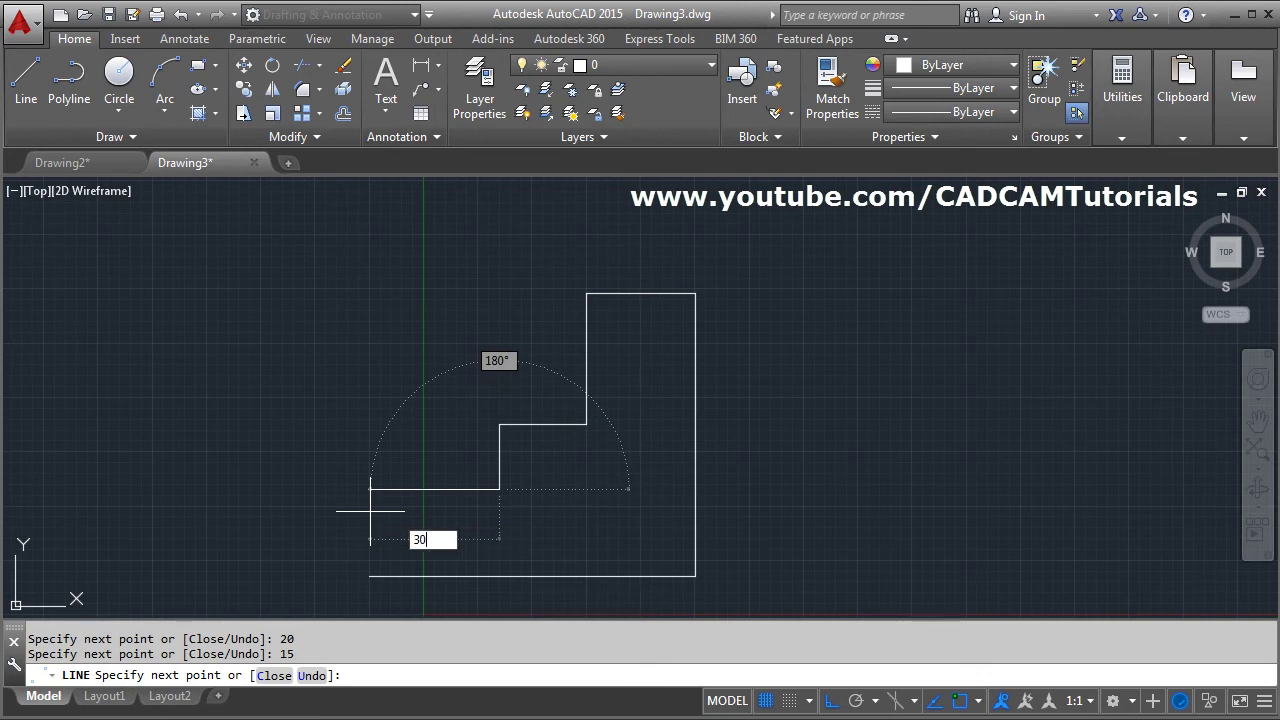
{"action": "key", "text": "Return"}
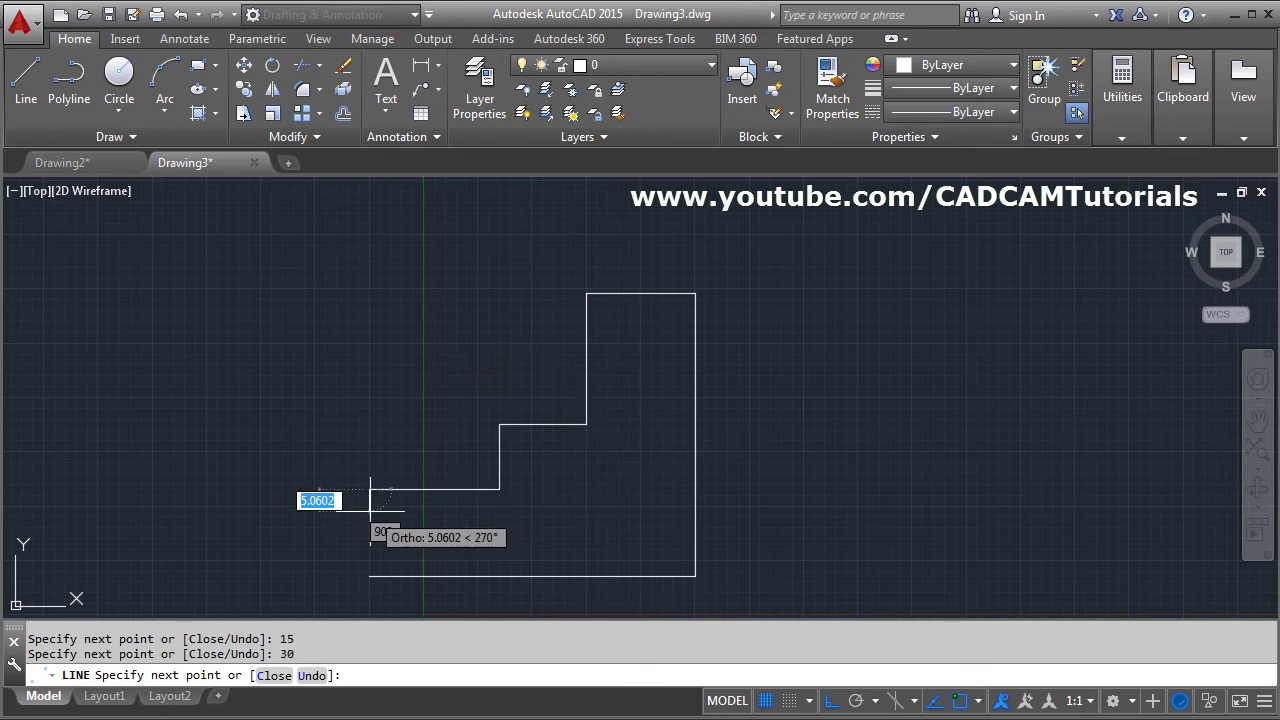
{"action": "left_click", "coordinate": [275, 676]}
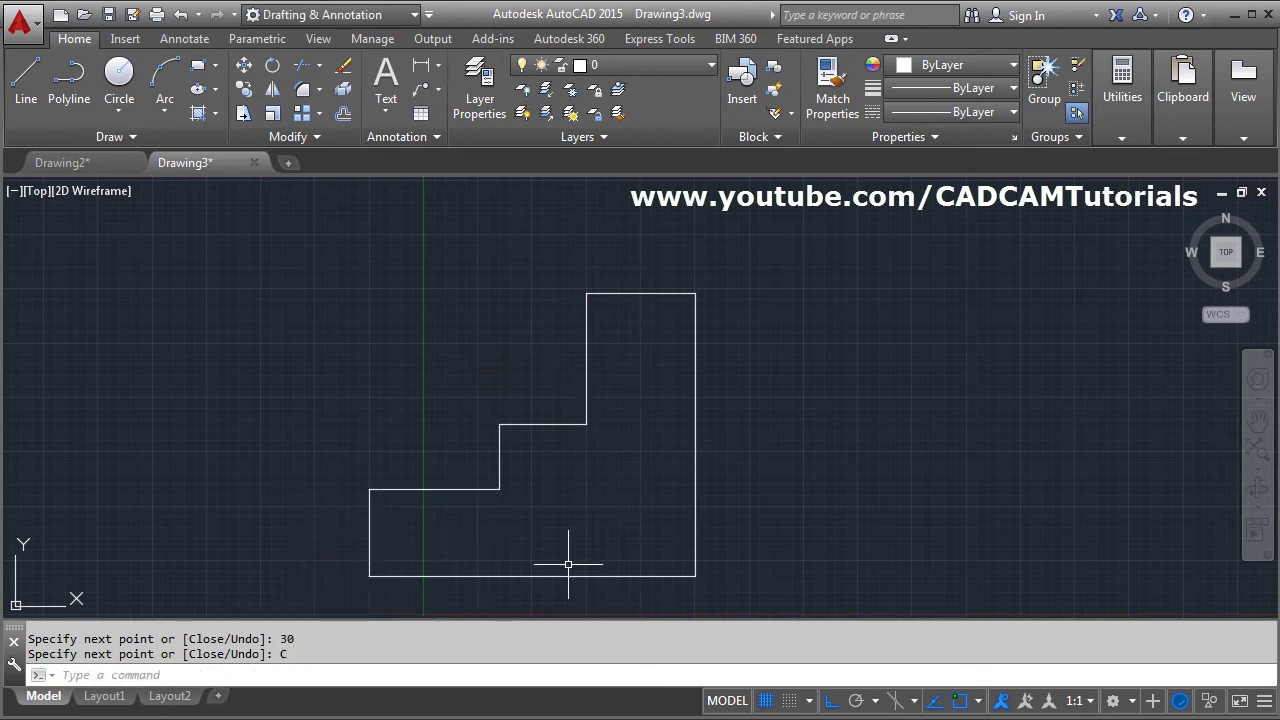
- Fit the finished stepped profile in view and examine the star figure's dimensions in the reference PDF
{"action": "middle_click", "coordinate": [606, 460]}
{"action": "middle_click", "coordinate": [606, 460]}
{"action": "scroll", "coordinate": [595, 436], "scroll_direction": "down", "scroll_amount": 1}
{"action": "middle_click_drag", "start_coordinate": [651, 463], "coordinate": [580, 443]}
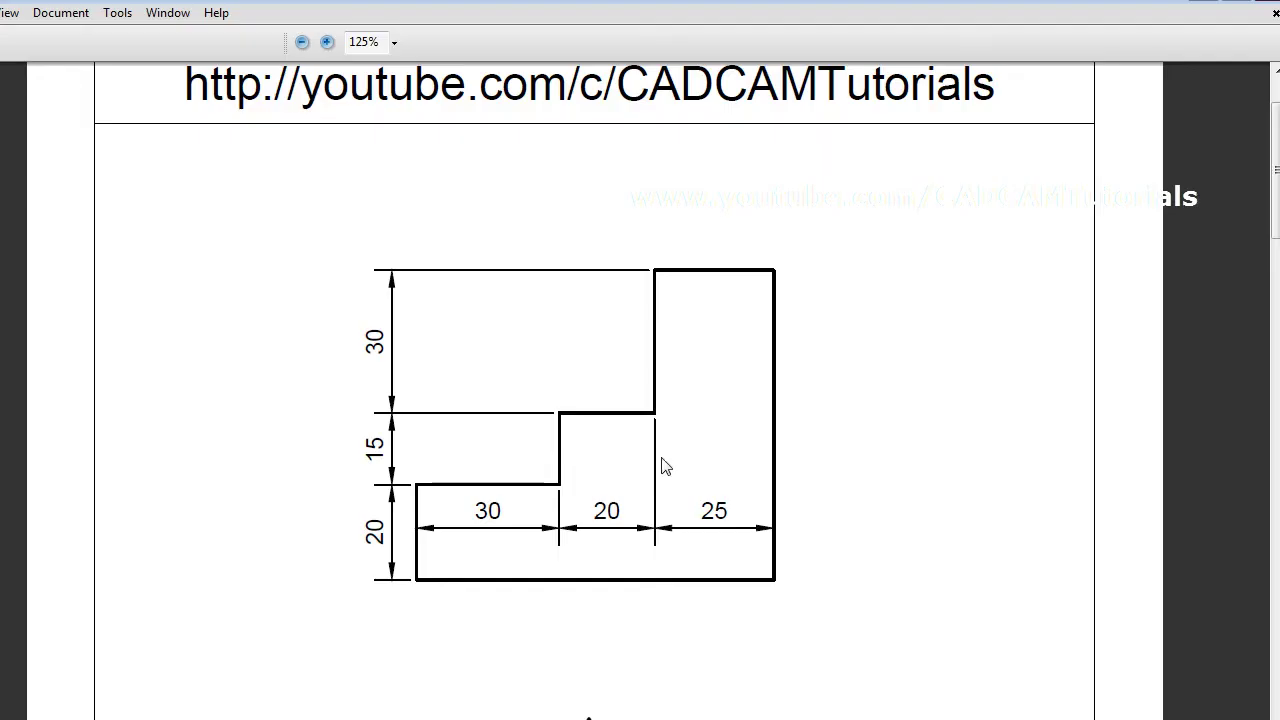
{"action": "scroll", "coordinate": [680, 457], "scroll_direction": "down", "scroll_amount": 5}
{"action": "scroll", "coordinate": [682, 457], "scroll_direction": "down", "scroll_amount": 5}
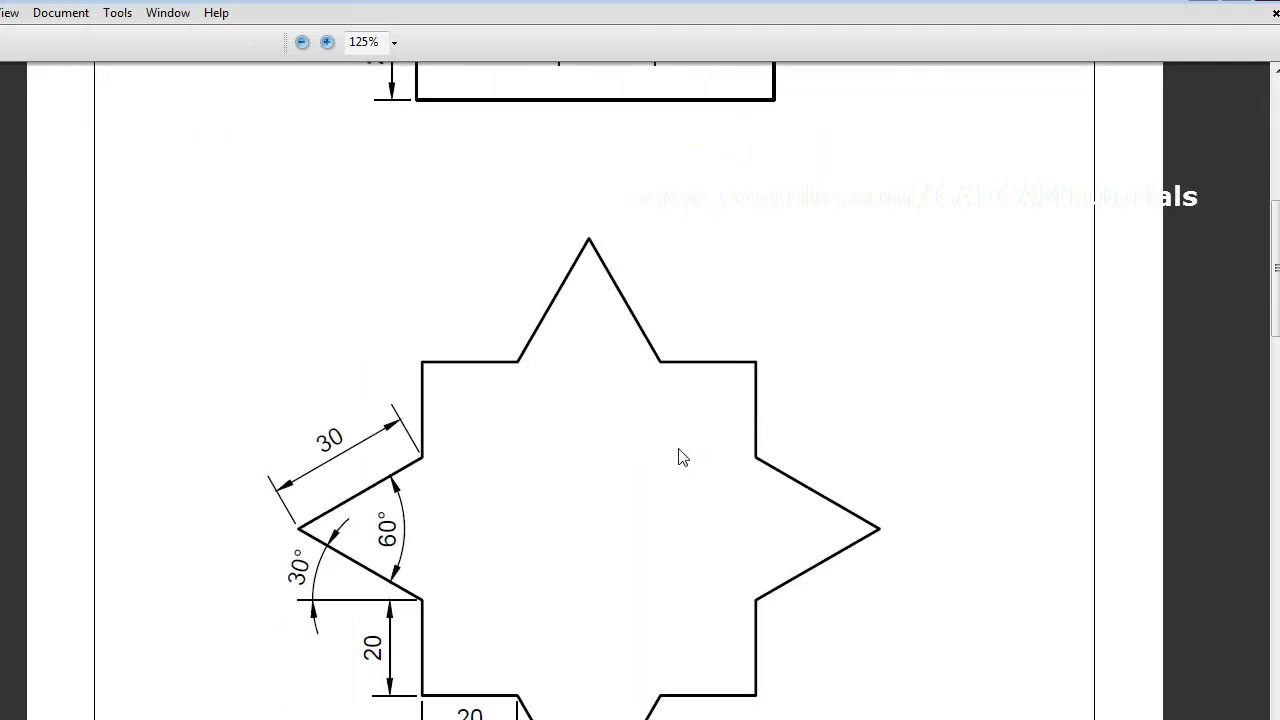
{"action": "scroll", "coordinate": [685, 457], "scroll_direction": "down", "scroll_amount": 1}
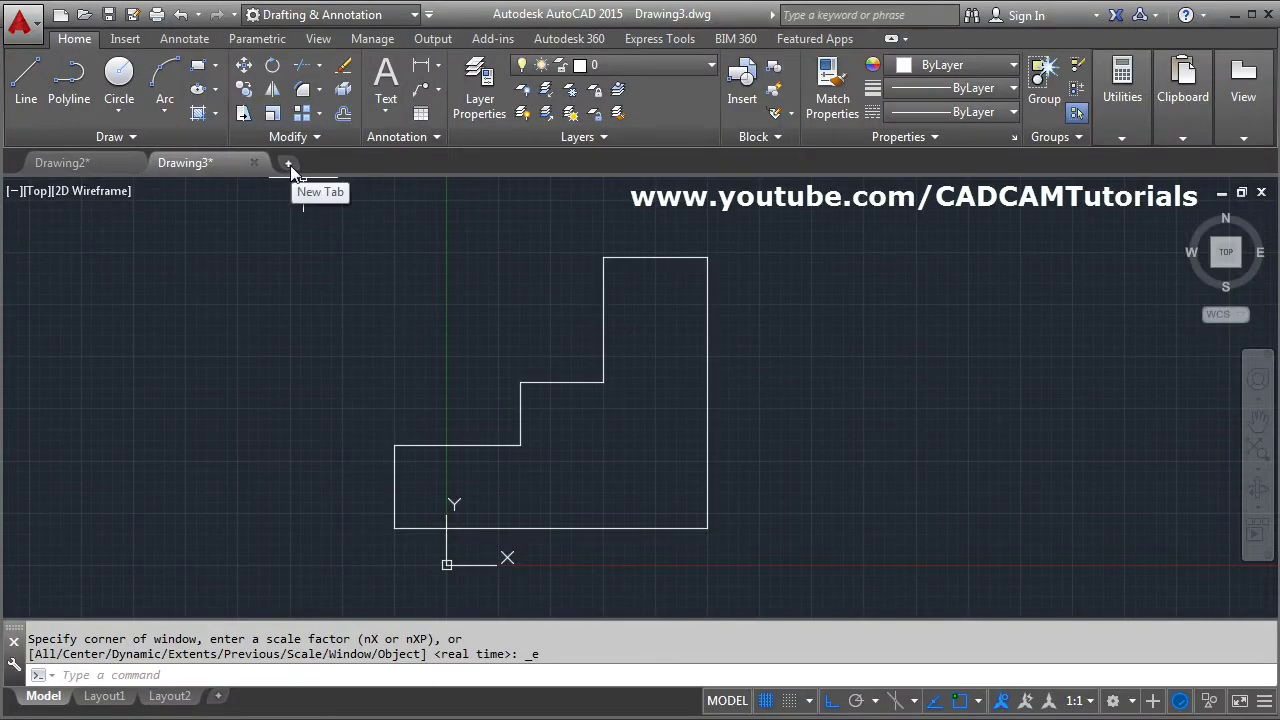
- Start a new drawing and set its model space limits from 0,0 to 180,180
{"action": "left_click", "coordinate": [290, 165]}
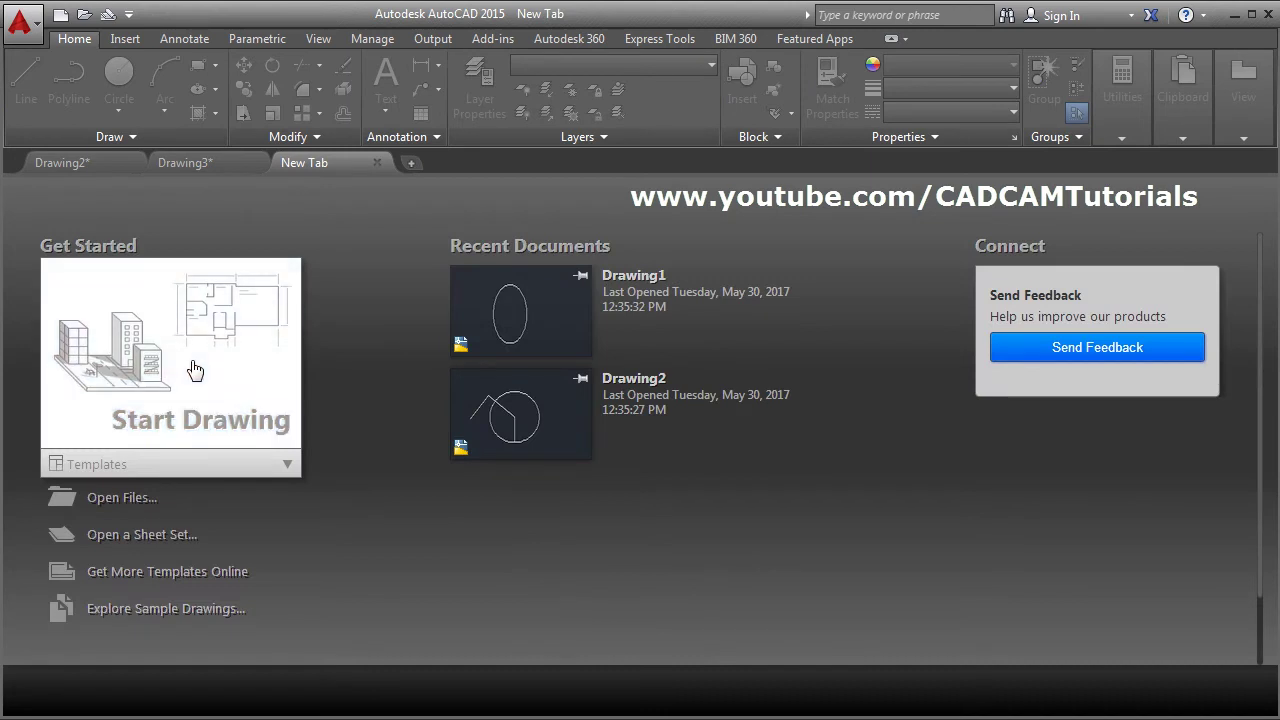
{"action": "left_click", "coordinate": [195, 370]}
{"action": "type", "text": "l"}
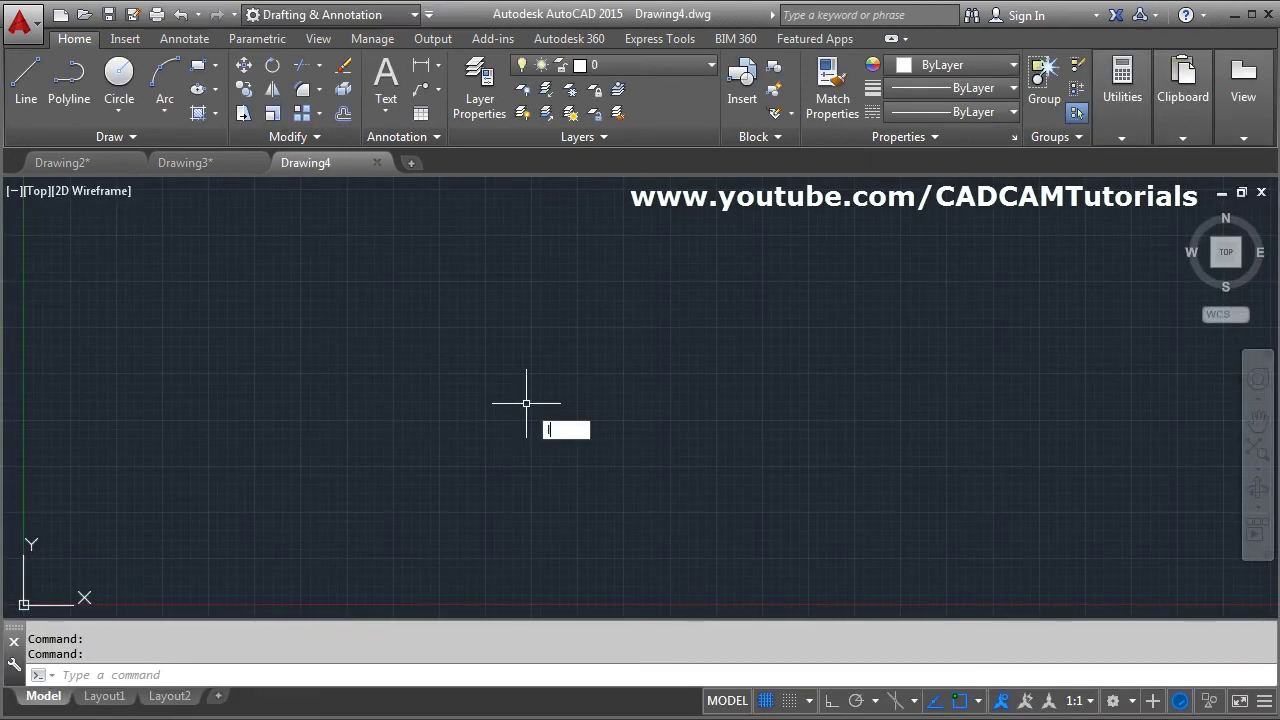
{"action": "key", "text": "Return"}
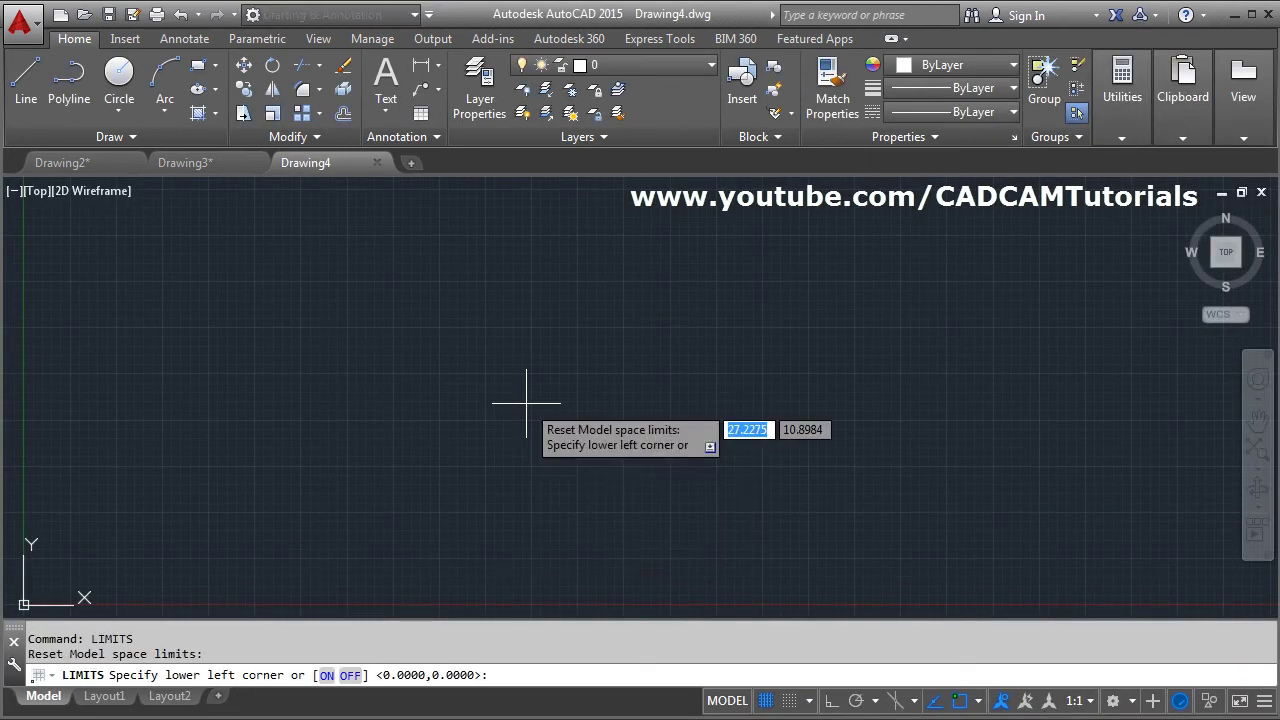
{"action": "type", "text": "0"}
{"action": "key", "text": "Tab"}
{"action": "type", "text": "0"}
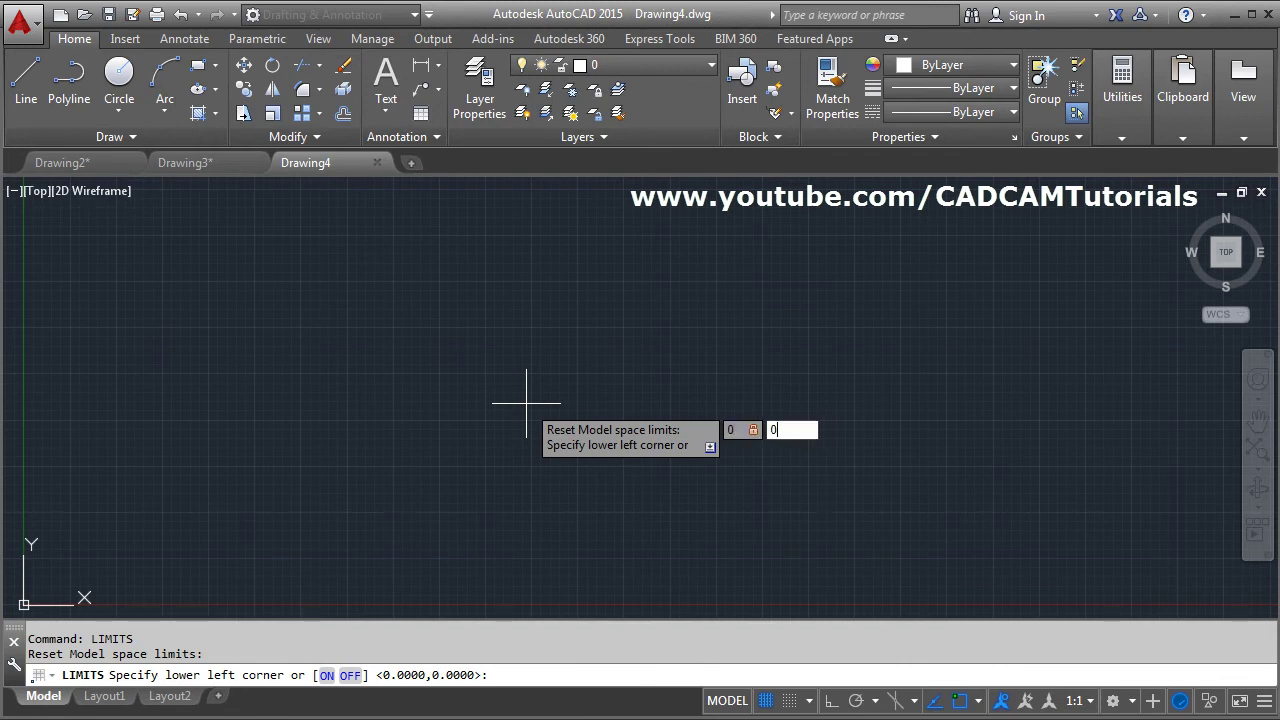
{"action": "key", "text": "Return"}
{"action": "type", "text": "180"}
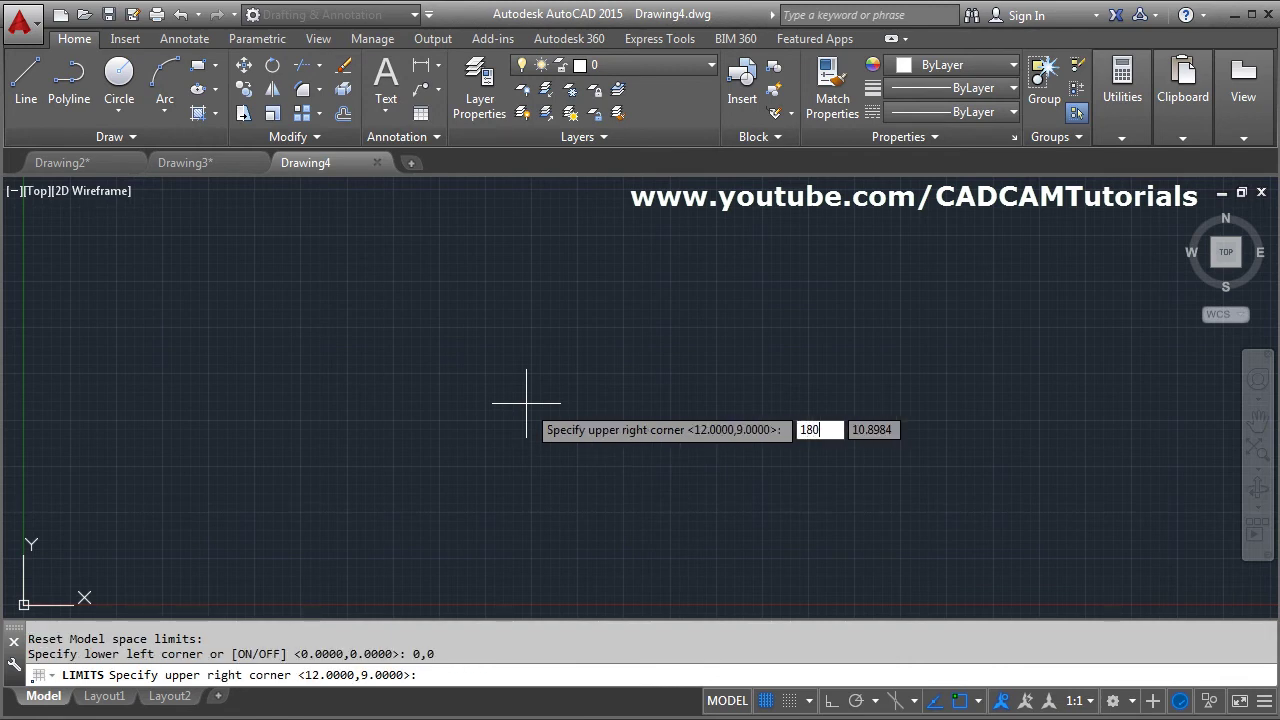
{"action": "key", "text": "Tab"}
{"action": "type", "text": "180"}
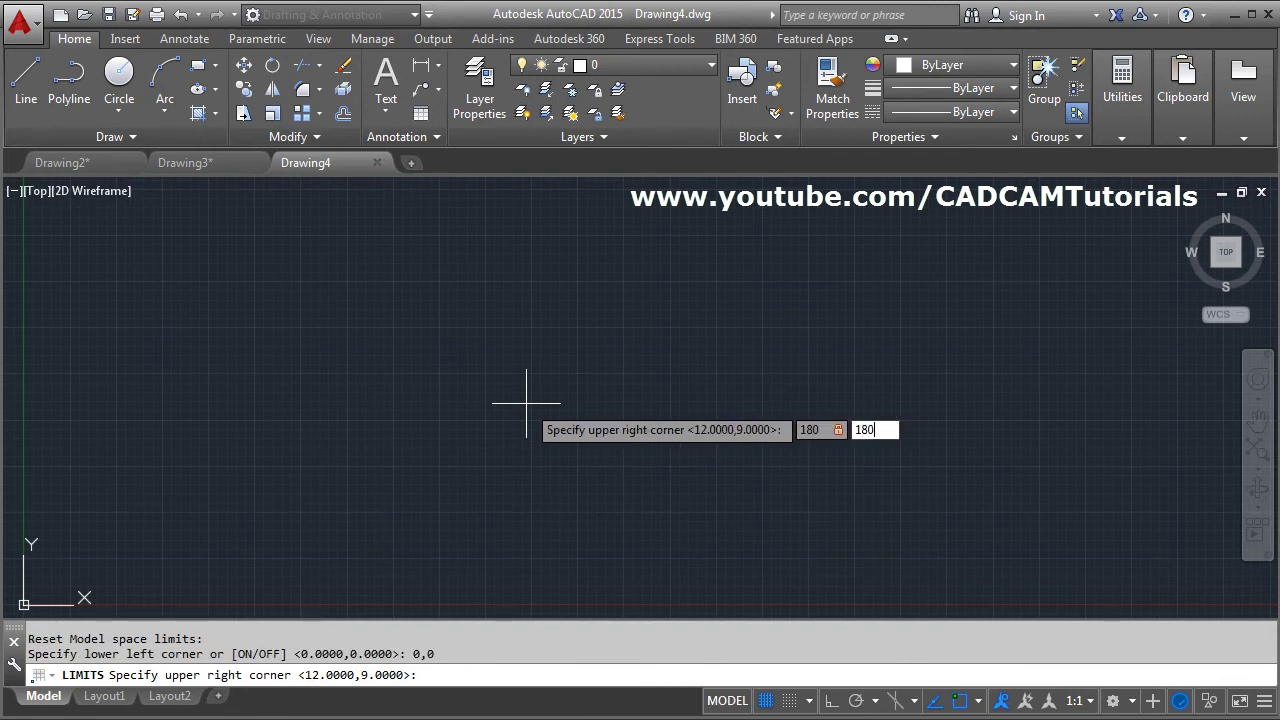
{"action": "key", "text": "Return"}
- Zoom to All so the view covers the new drawing limits
{"action": "type", "text": "z"}
{"action": "key", "text": "Return"}
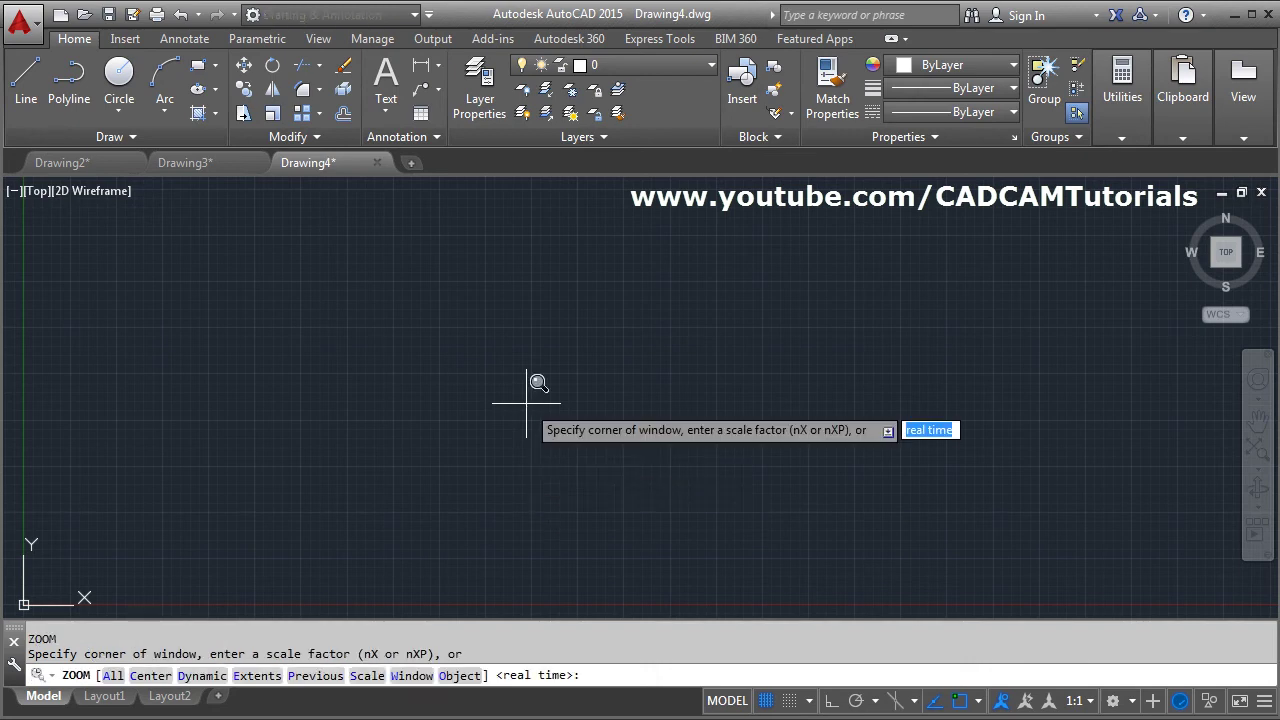
{"action": "type", "text": "a"}
{"action": "key", "text": "Return"}
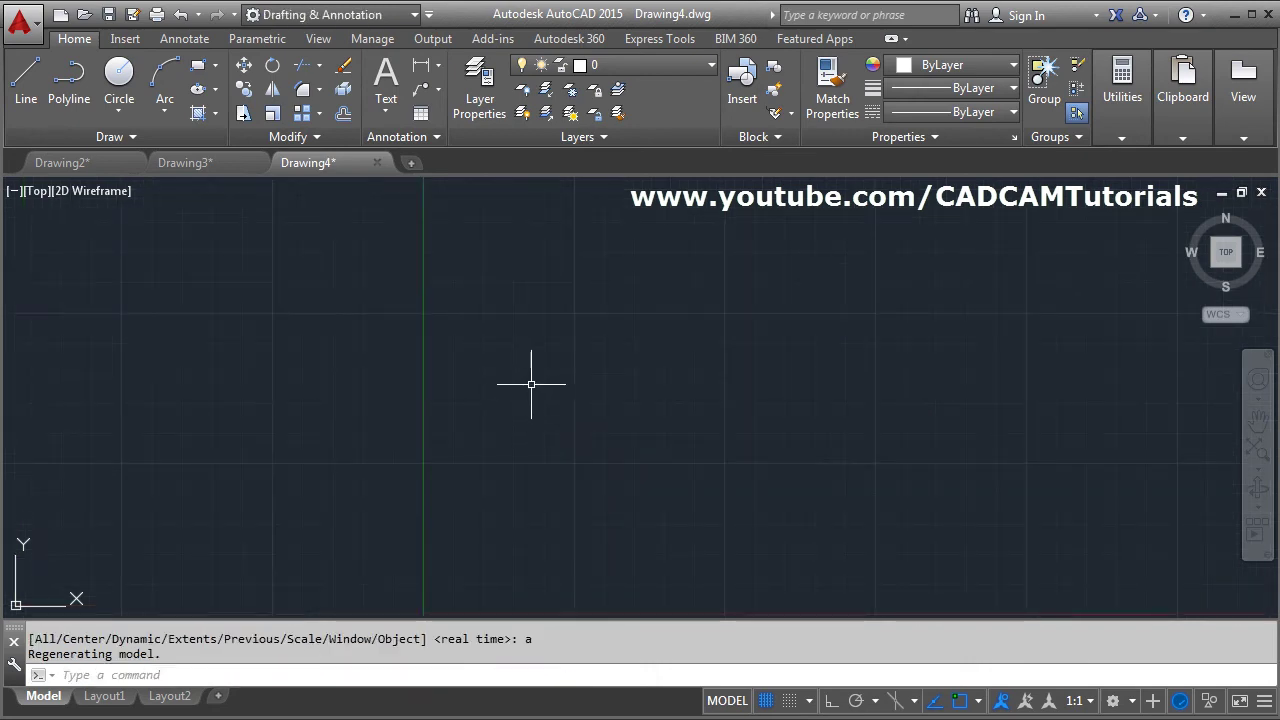
- Check the star in the reference PDF and draw its first edge from a free point, 30 units long at 30° down to the right
{"action": "left_click", "coordinate": [26, 82]}
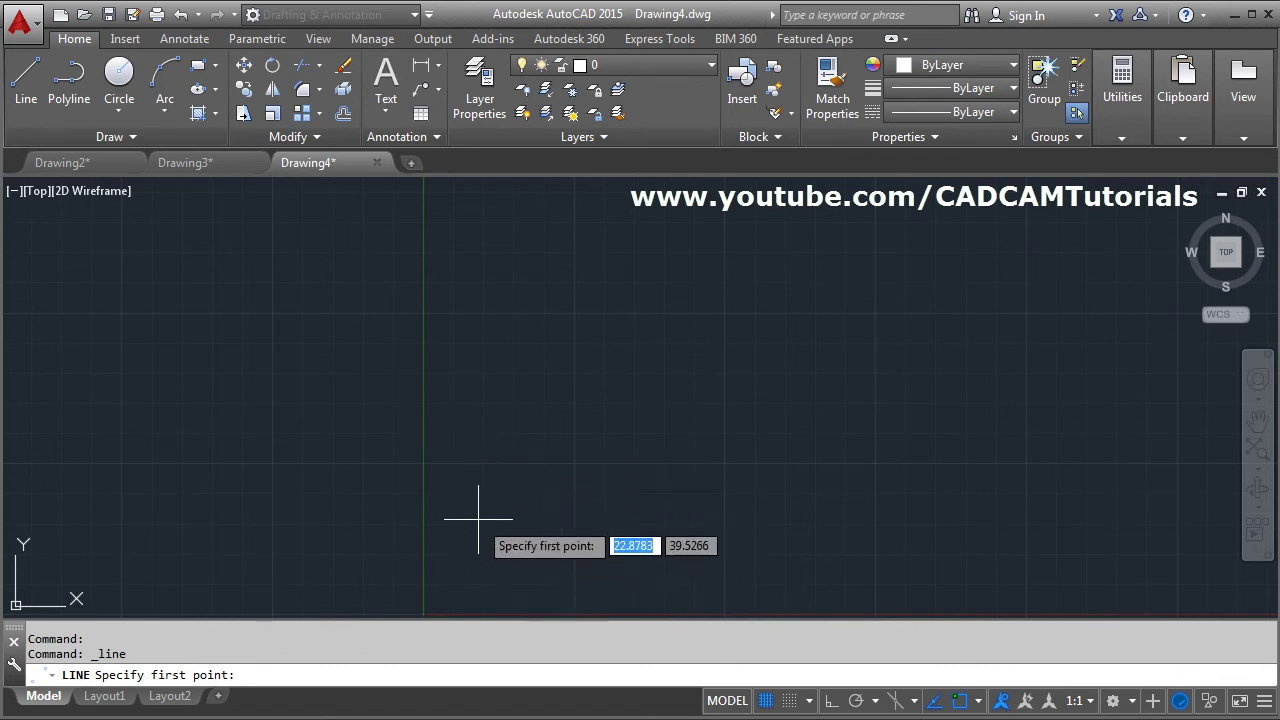
{"action": "left_click", "coordinate": [370, 700]}
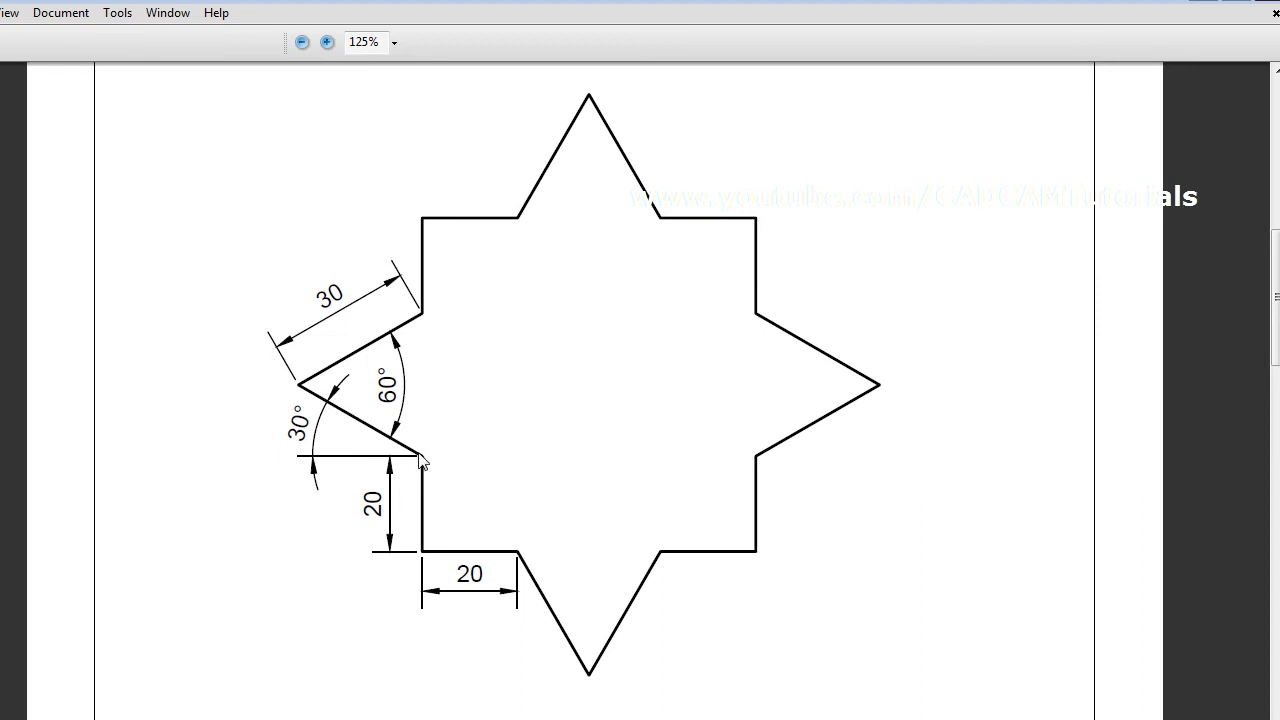
{"action": "left_click", "coordinate": [1201, 2]}
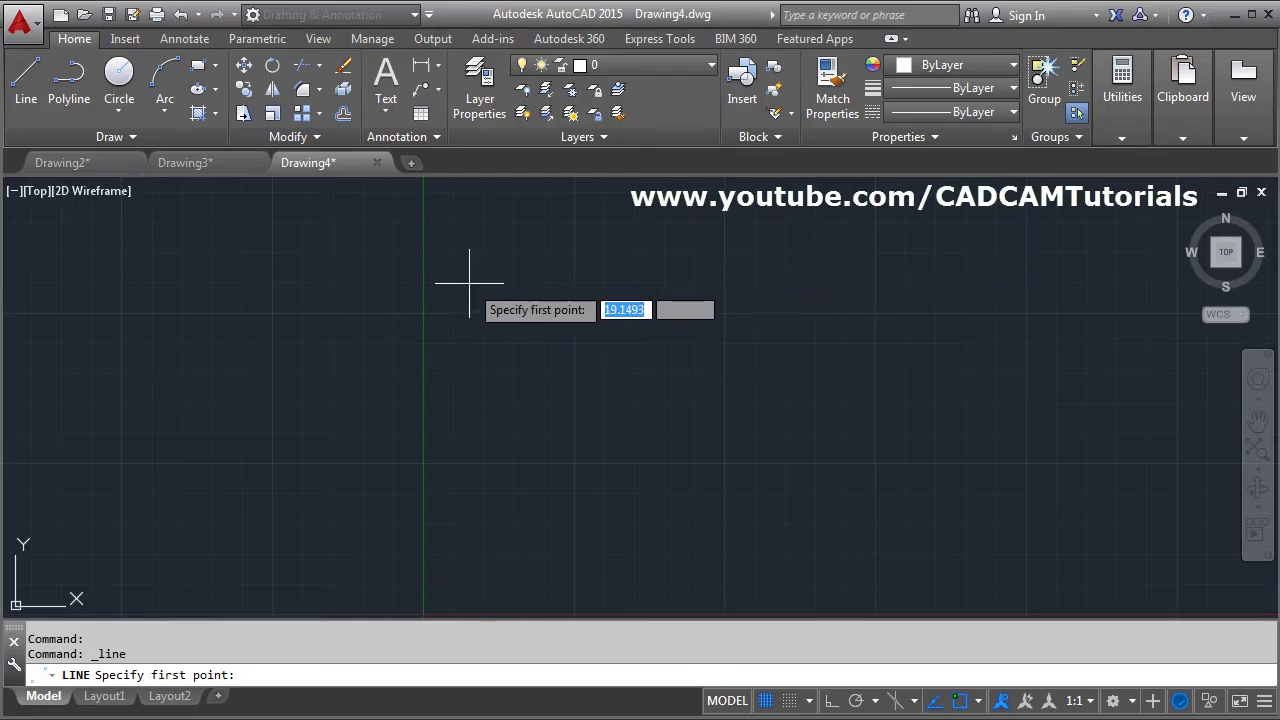
{"action": "left_click", "coordinate": [458, 408]}
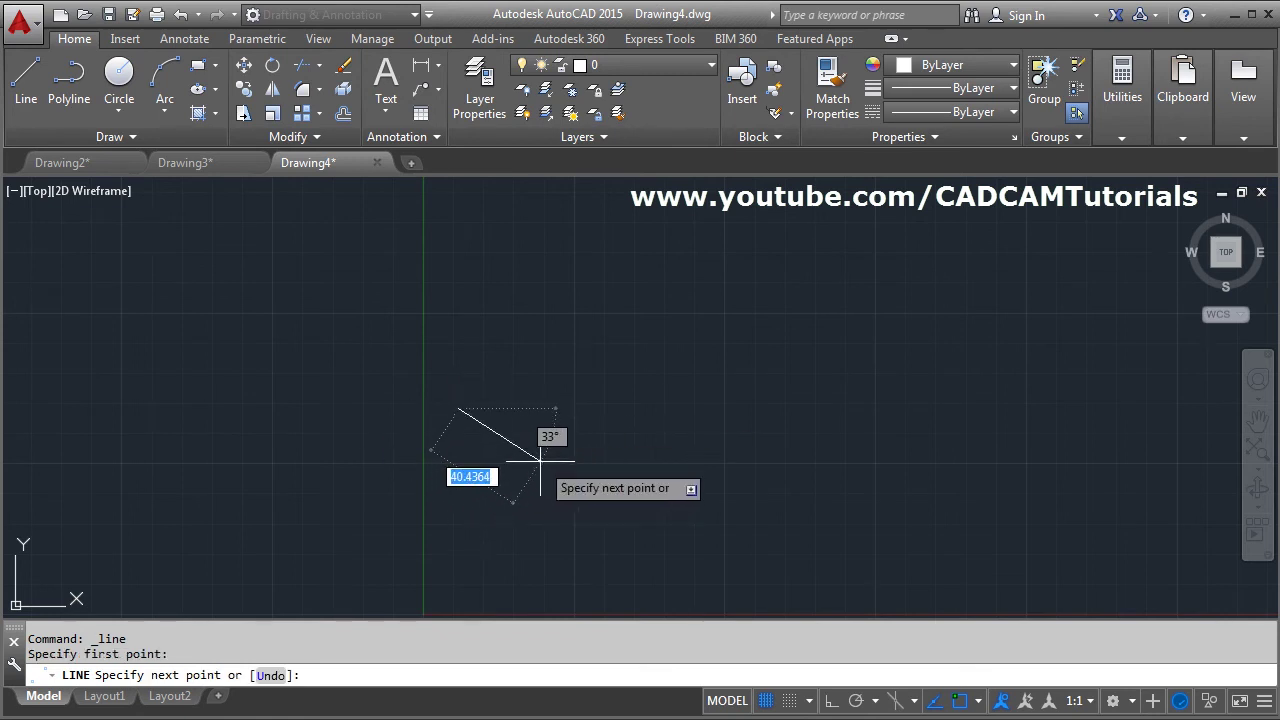
{"action": "type", "text": "30"}
{"action": "key", "text": "Tab"}
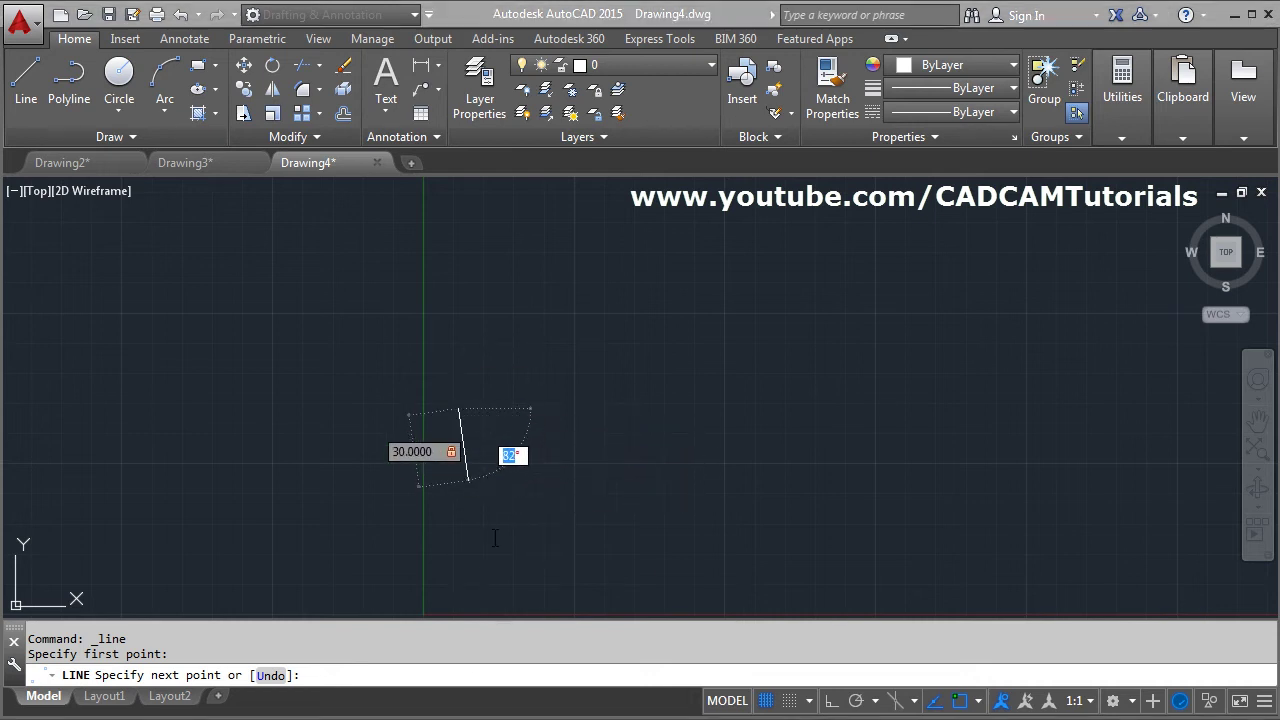
{"action": "key", "text": "alt+Tab"}
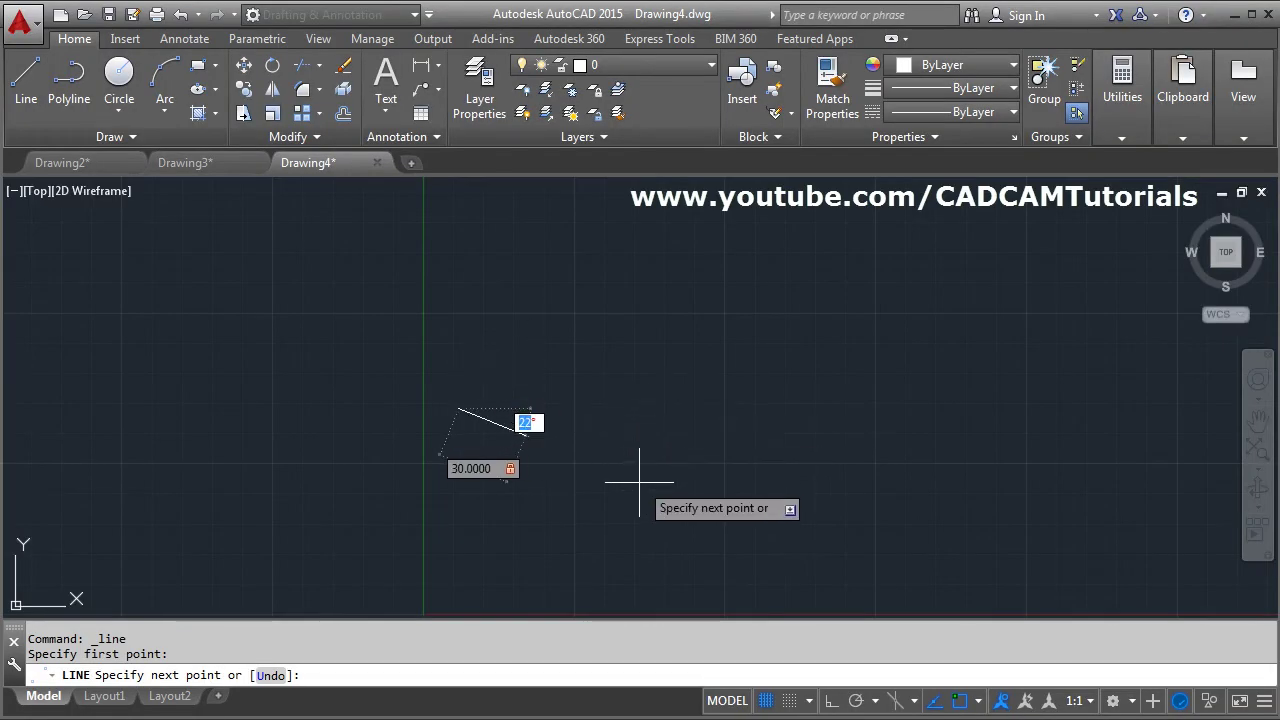
{"action": "type", "text": "30"}
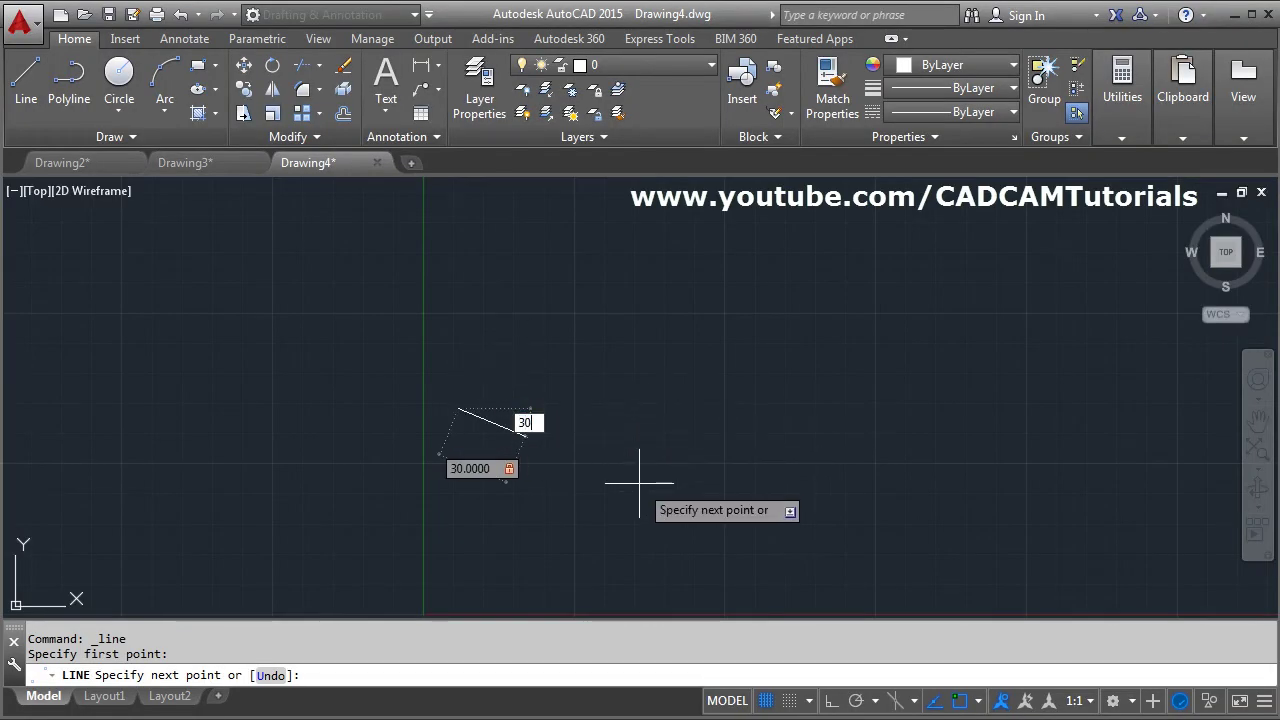
{"action": "key", "text": "Tab"}
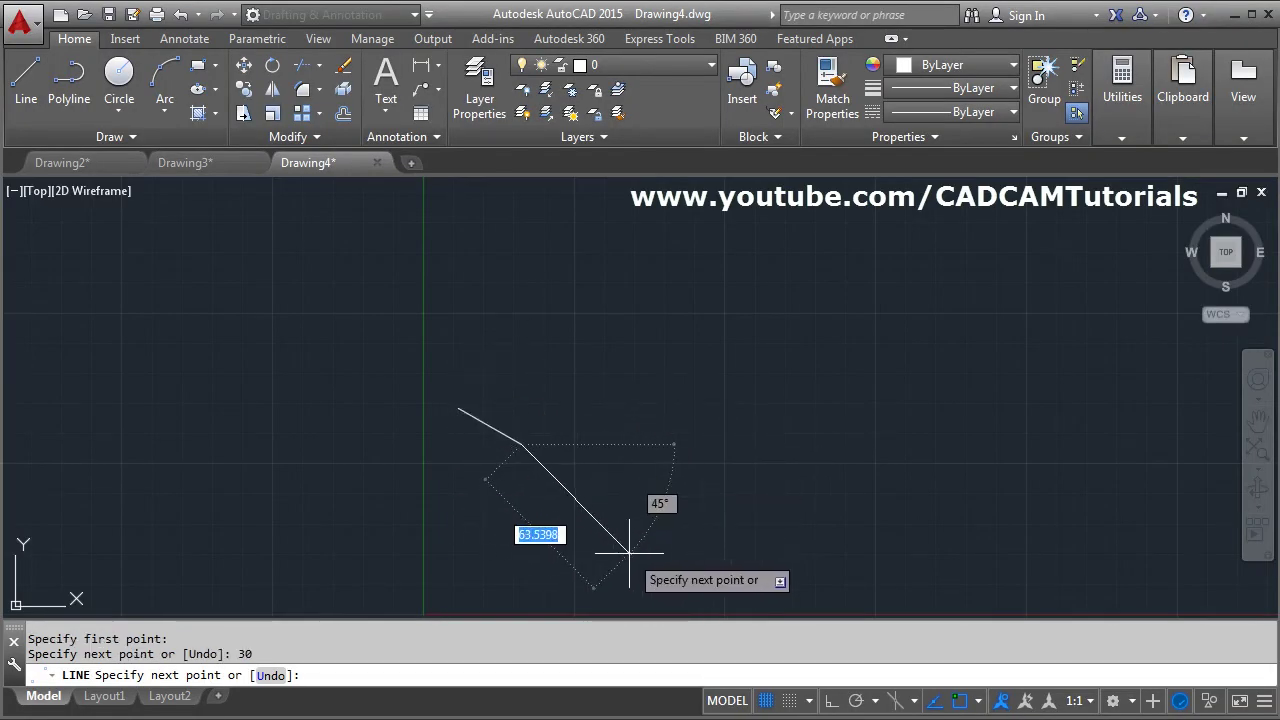
- With Ortho mode on, continue the star outline 20 units down and 20 units to the right
{"action": "left_click", "coordinate": [836, 699]}
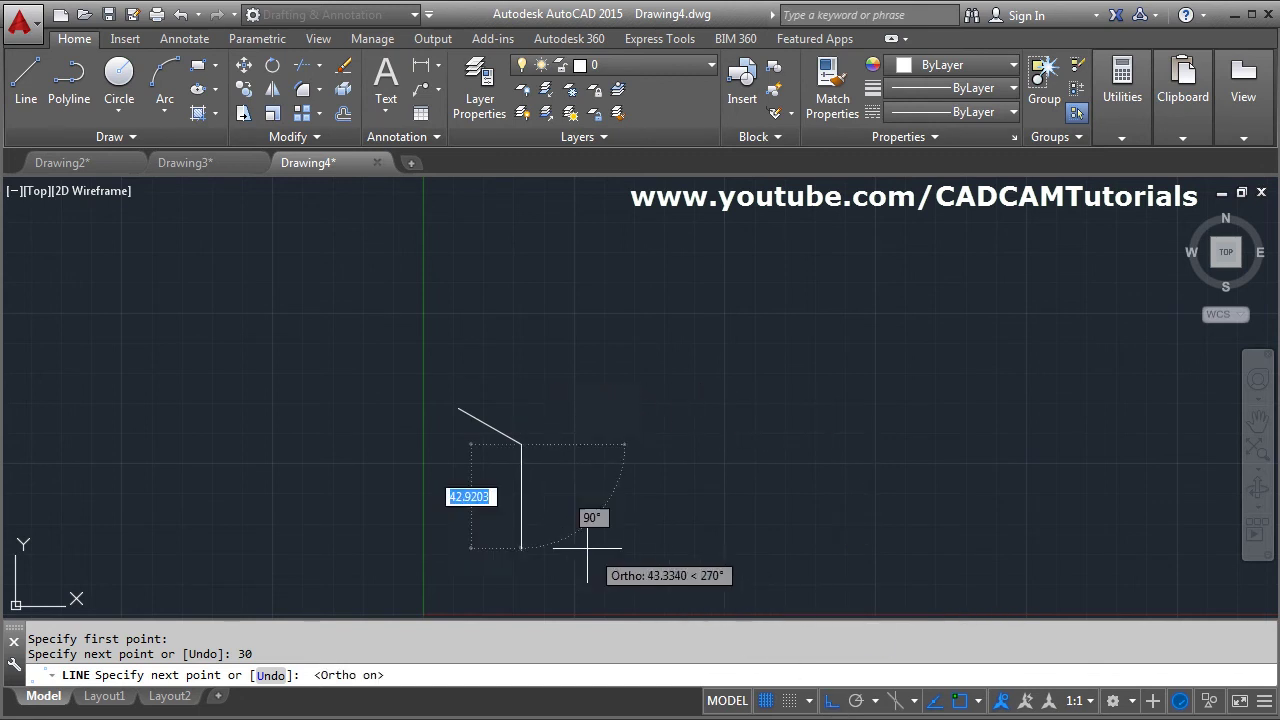
{"action": "type", "text": "20"}
{"action": "key", "text": "Return"}
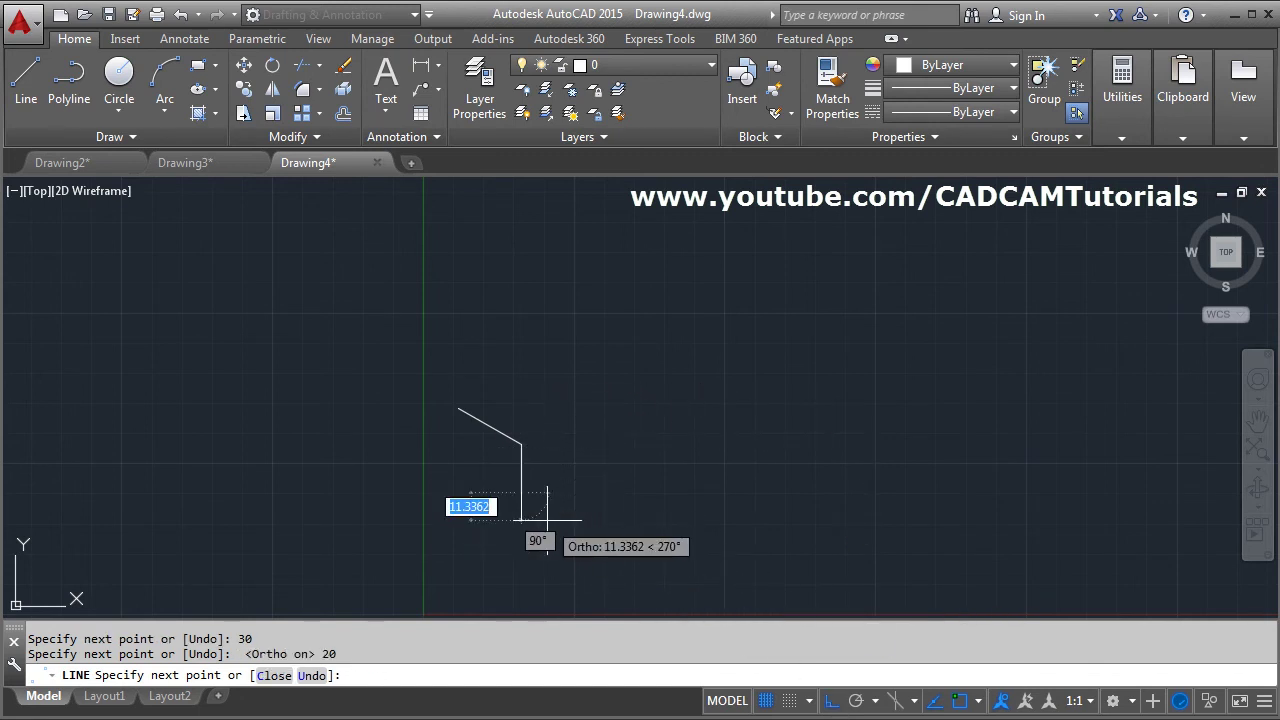
{"action": "type", "text": "20"}
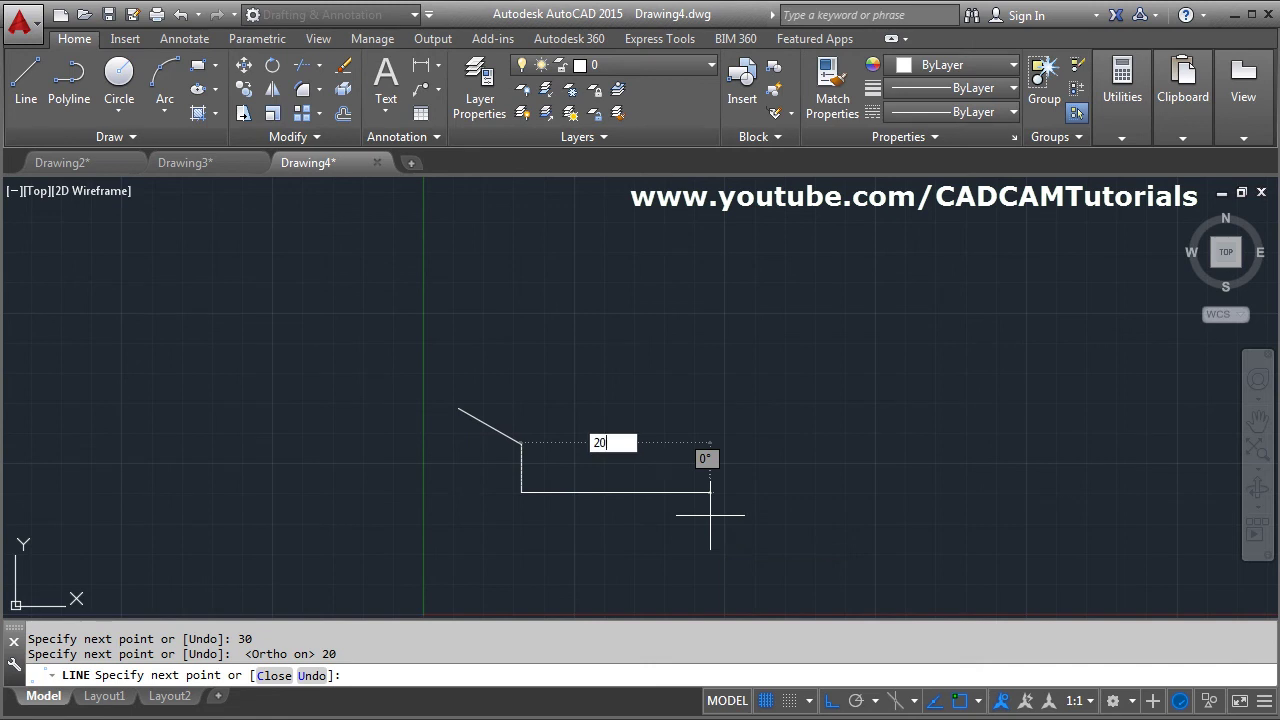
{"action": "key", "text": "Return"}
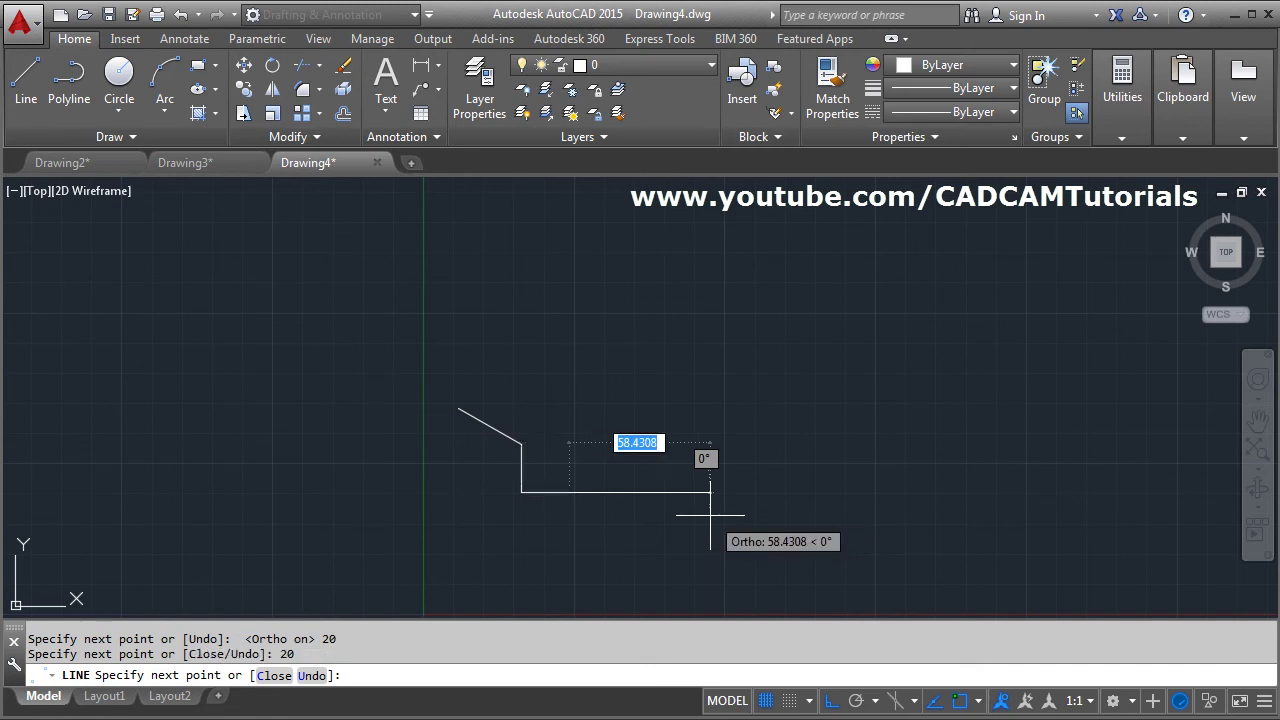
- With Ortho mode off, draw the first edge of the star's bottom tip, 30 units long at 60° down to the right
{"action": "left_click", "coordinate": [834, 702]}
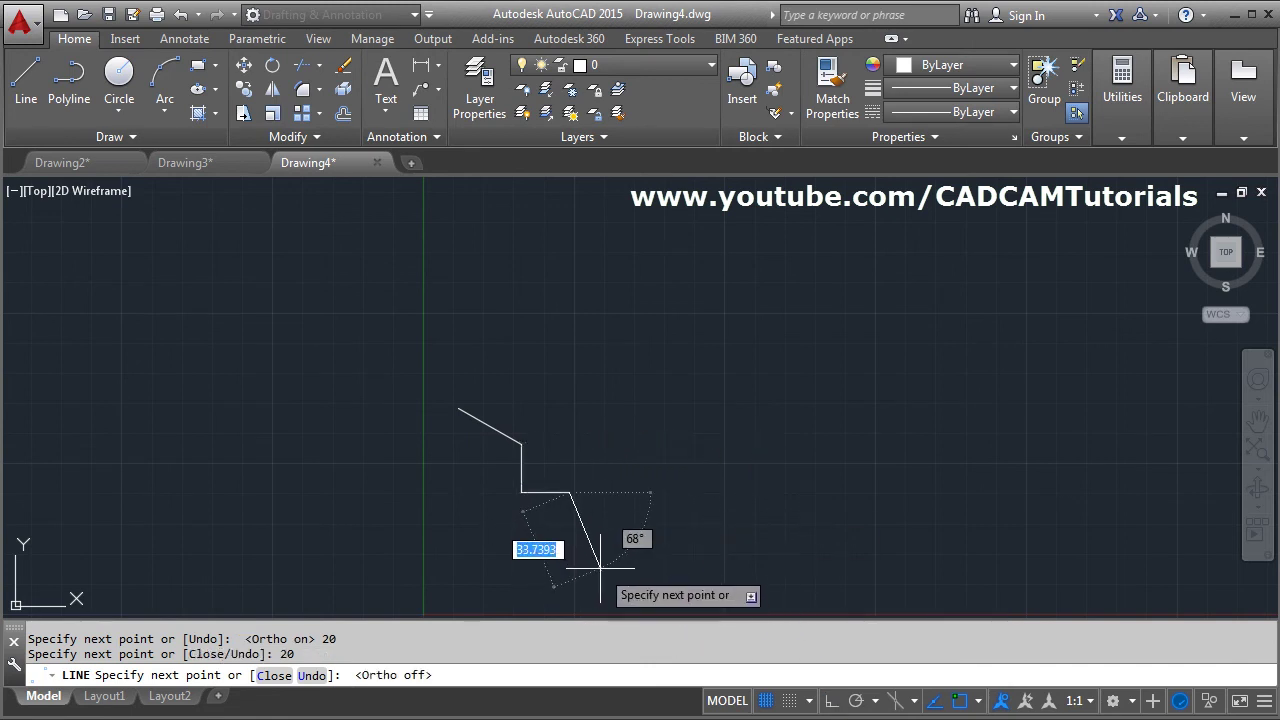
{"action": "type", "text": "30"}
{"action": "key", "text": "Tab"}
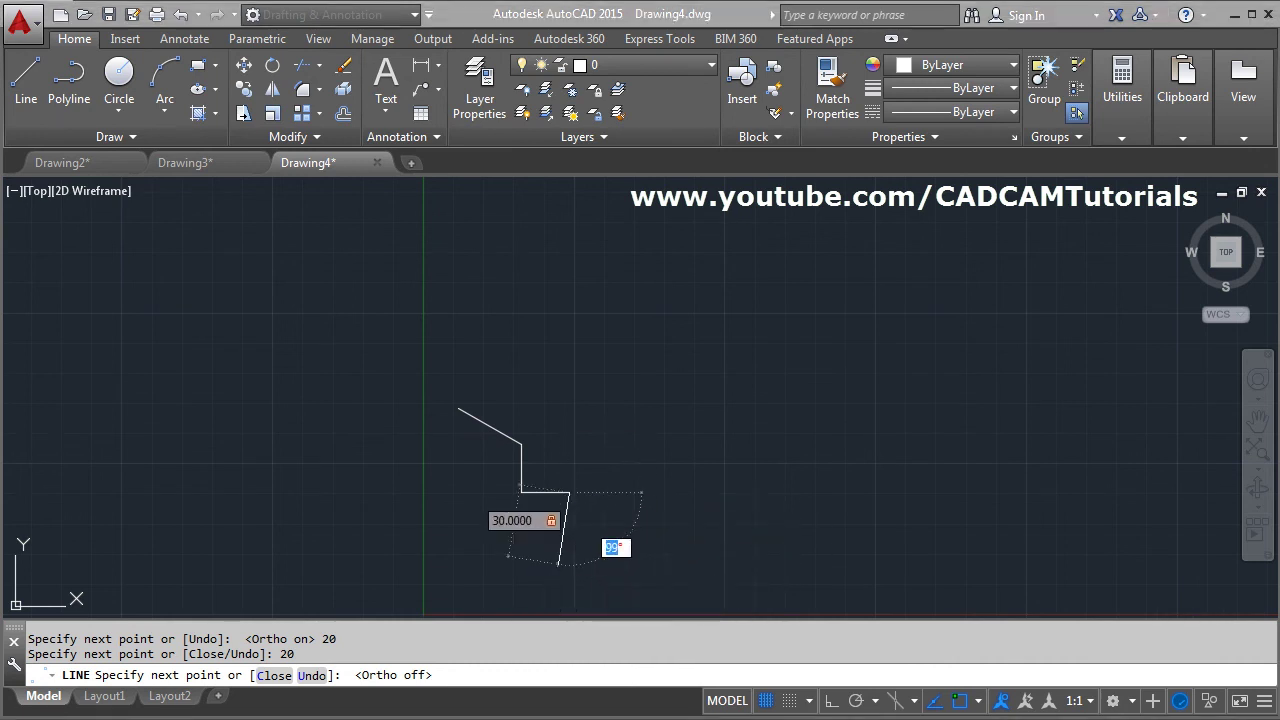
{"action": "key", "text": "alt+Tab"}
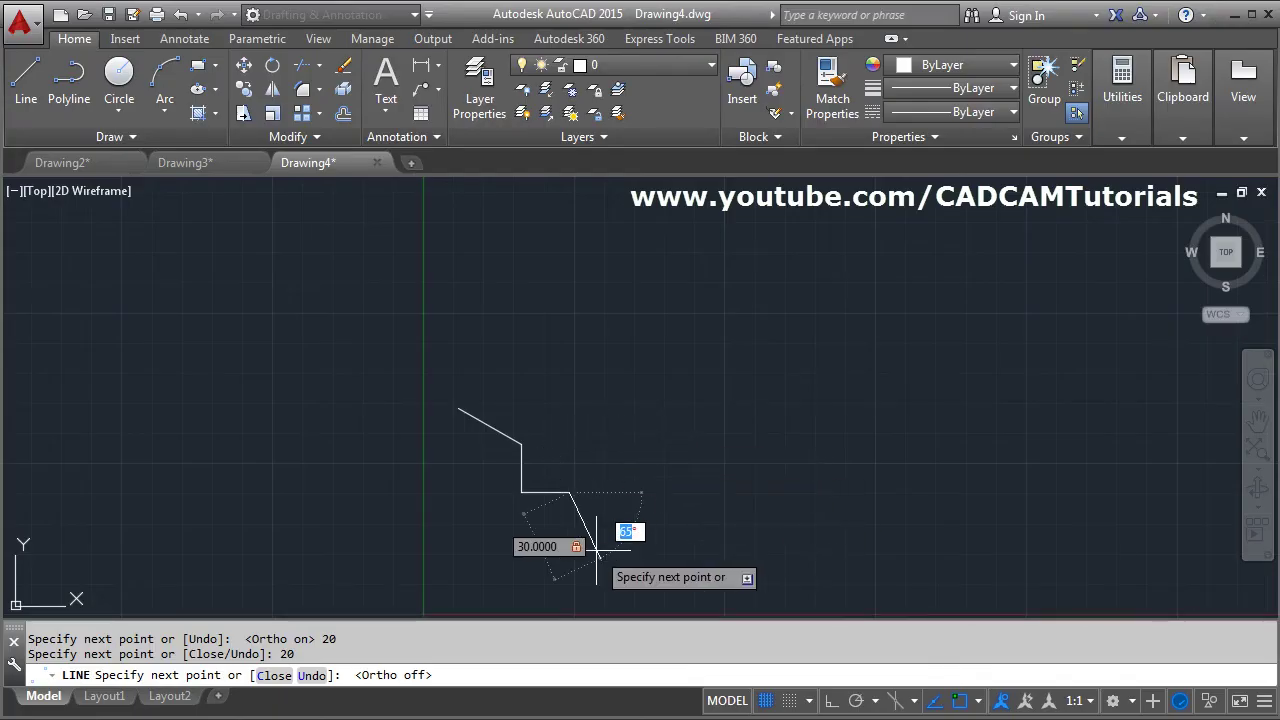
{"action": "type", "text": "60"}
{"action": "key", "text": "Return"}
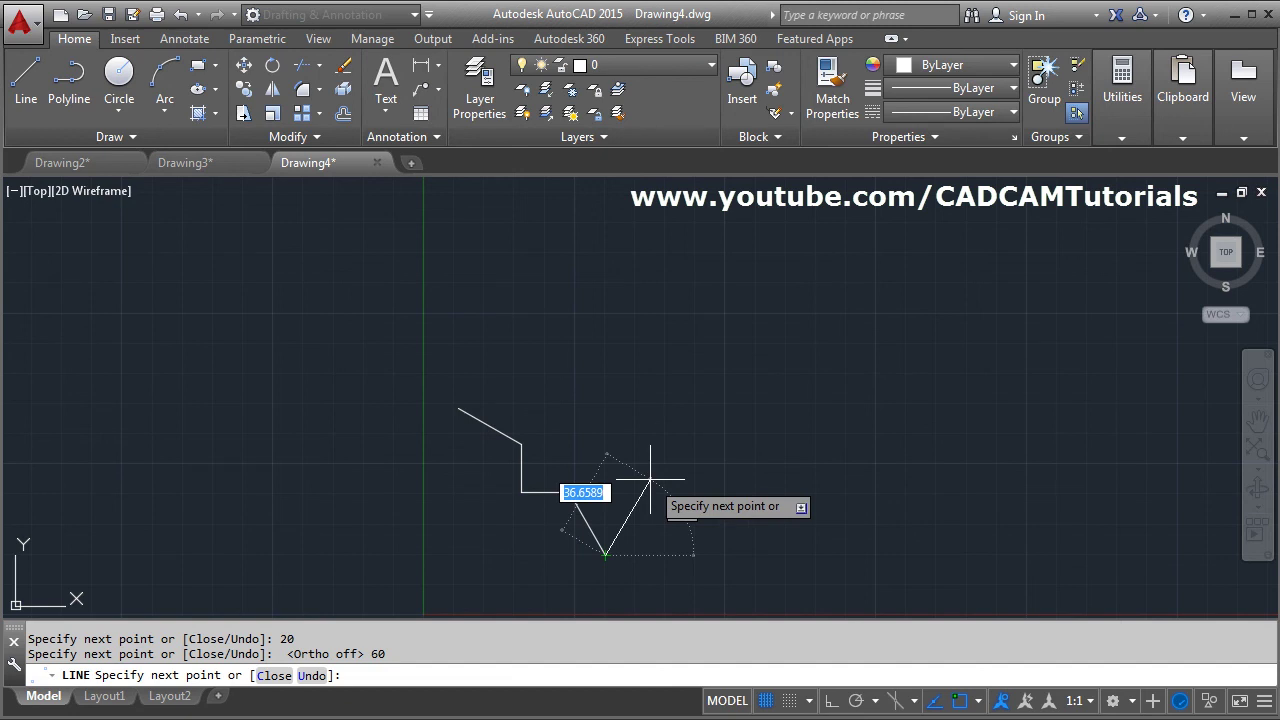
- Complete the bottom tip with a 30-unit edge at 60° up to the right
{"action": "type", "text": "30"}
{"action": "key", "text": "Tab"}
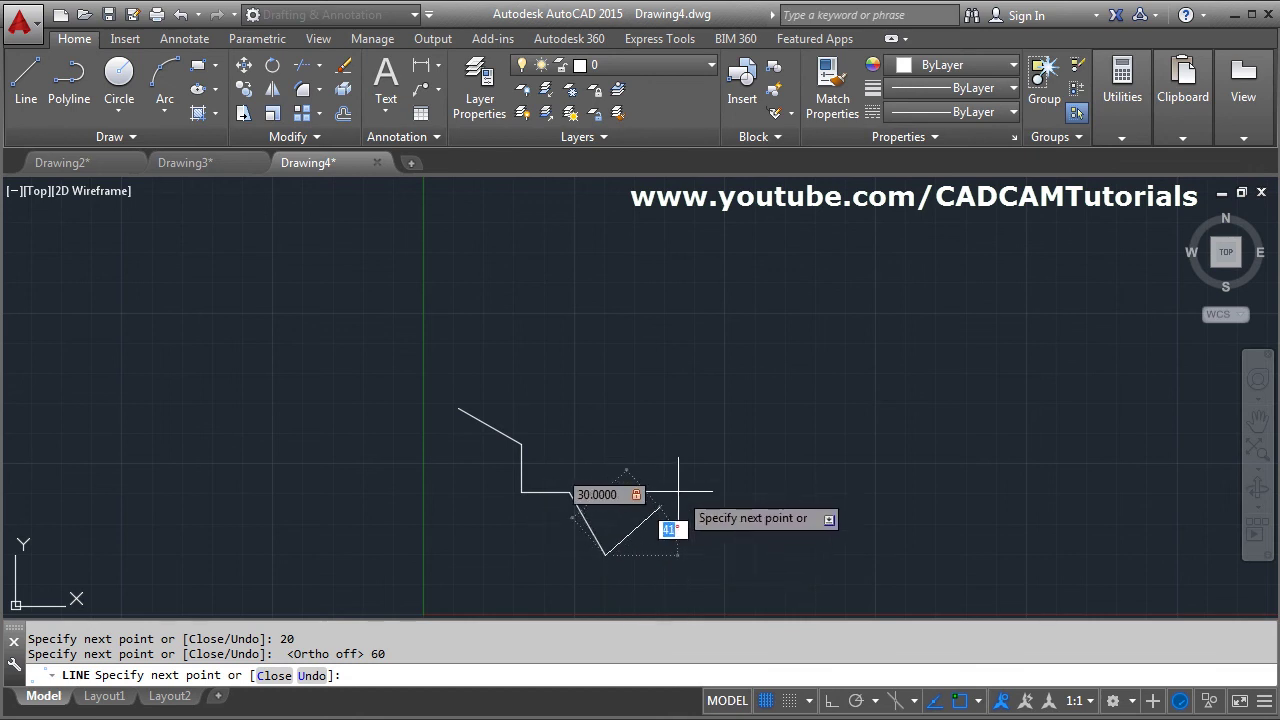
{"action": "type", "text": "60"}
{"action": "key", "text": "Return"}
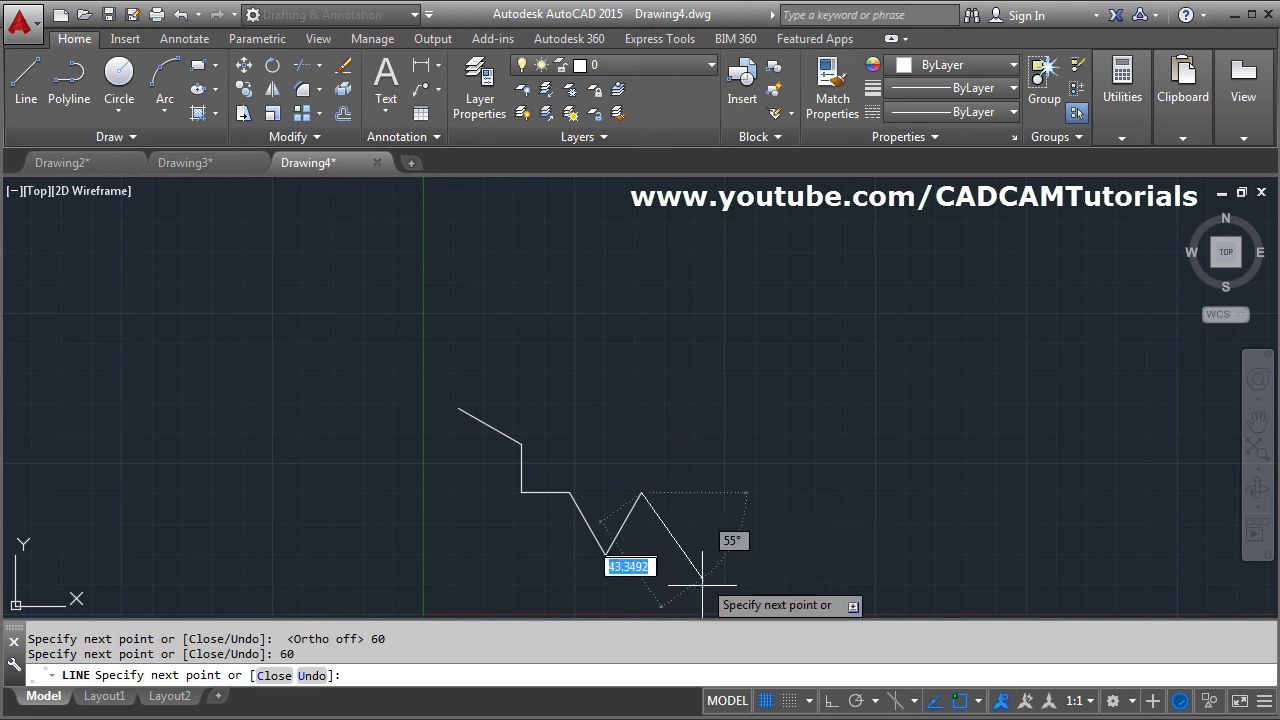
- With Ortho mode on, continue the star outline 20 units to the right and 20 units up
{"action": "left_click", "coordinate": [828, 702]}
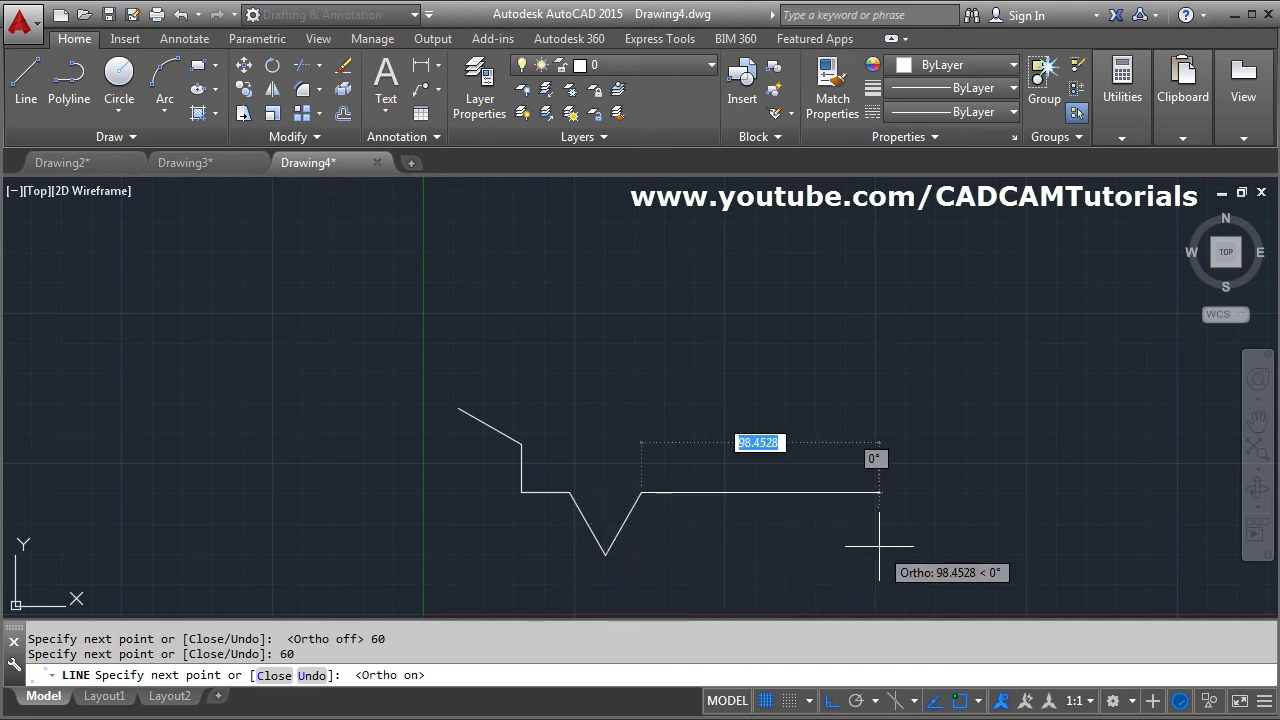
{"action": "type", "text": "20"}
{"action": "key", "text": "Return"}
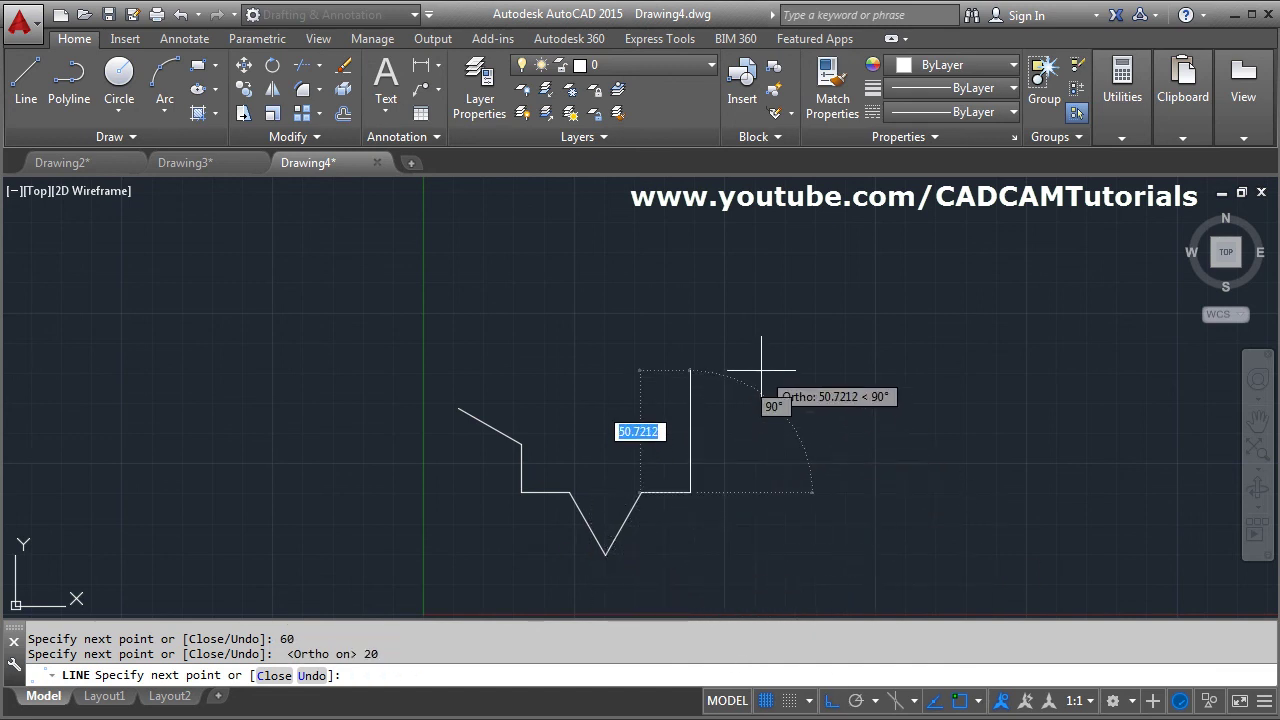
{"action": "type", "text": "20"}
{"action": "key", "text": "Return"}
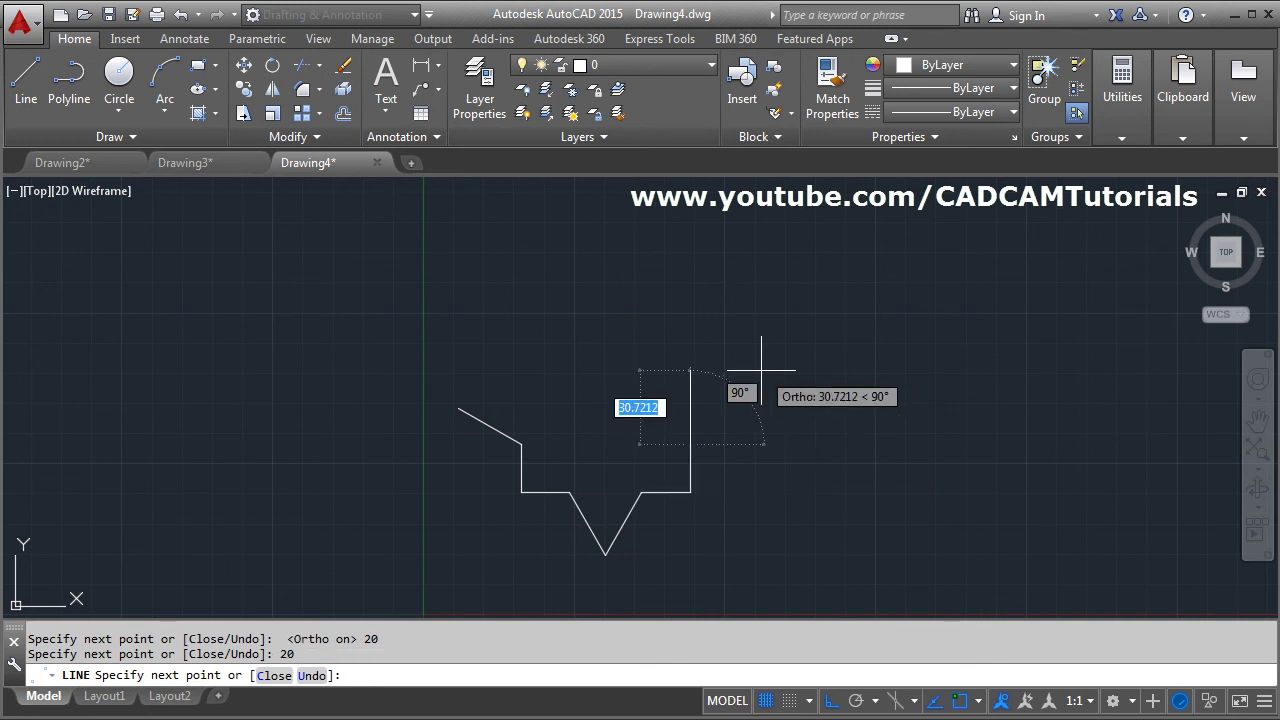
- With Ortho mode off, draw the lower edge of the star's right tip, 30 units long at 30° up to the right
{"action": "left_click", "coordinate": [830, 702]}
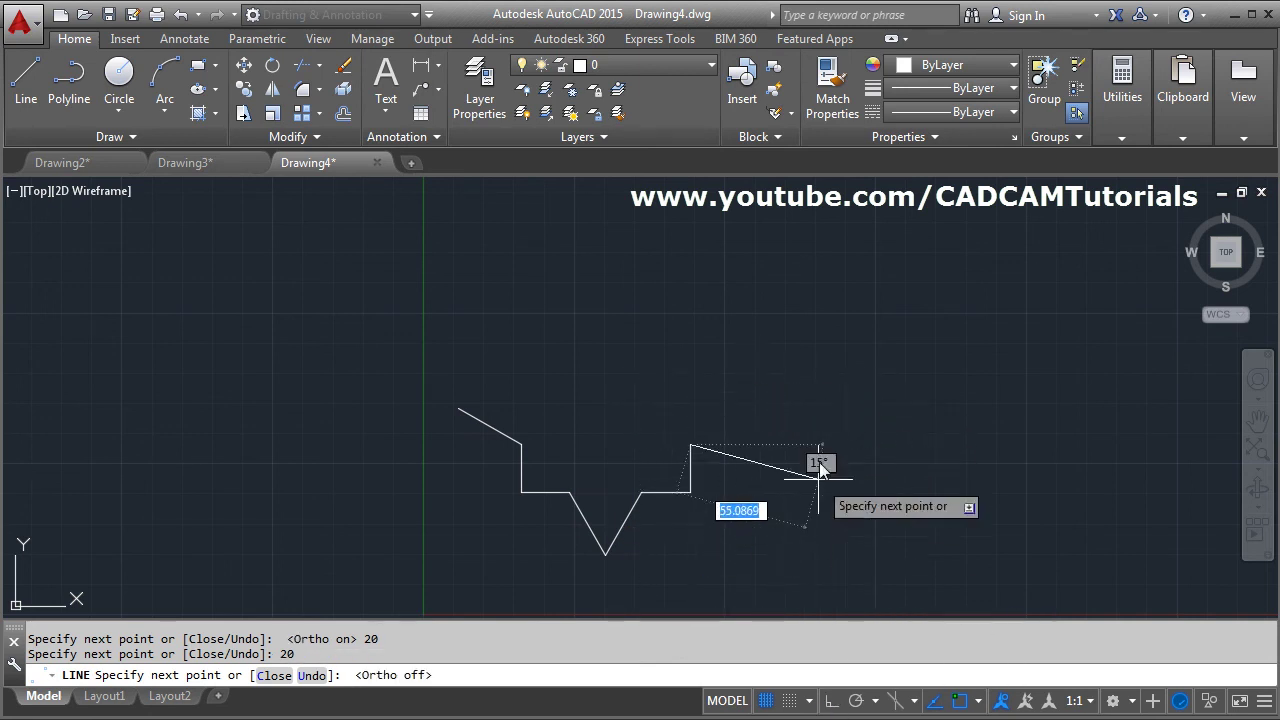
{"action": "type", "text": "3"}
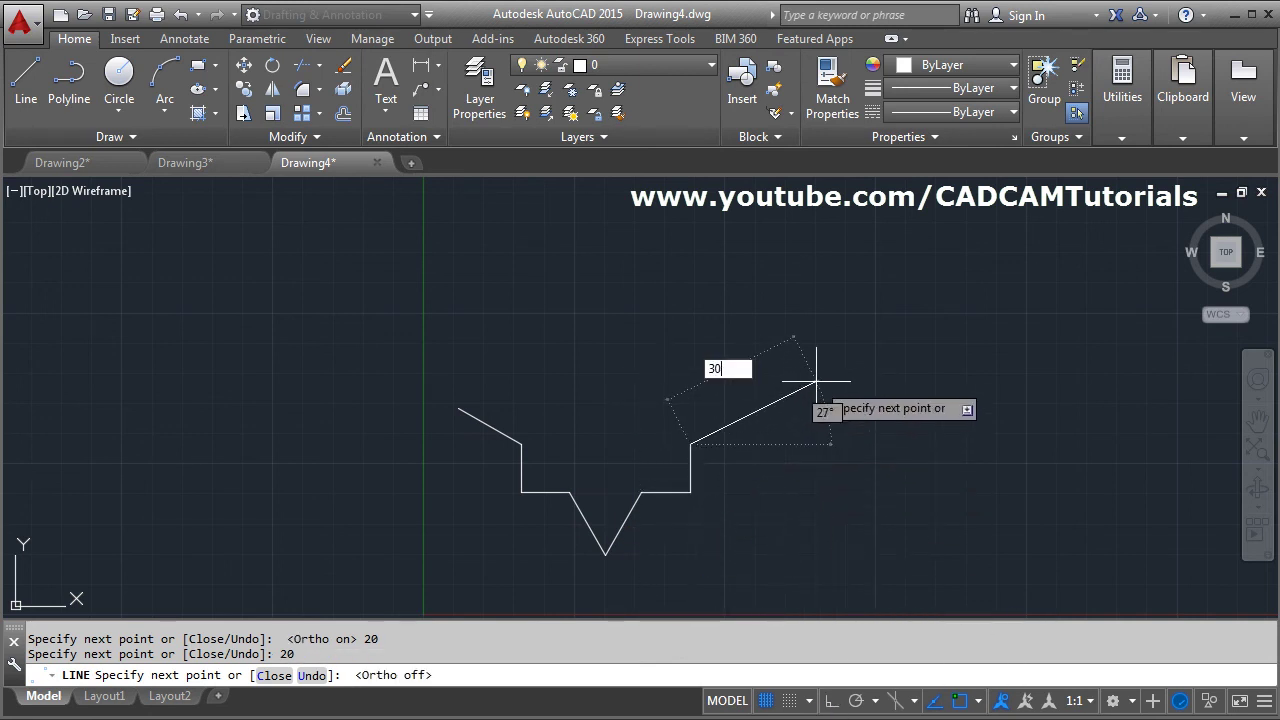
{"action": "type", "text": "0"}
{"action": "key", "text": "Tab"}
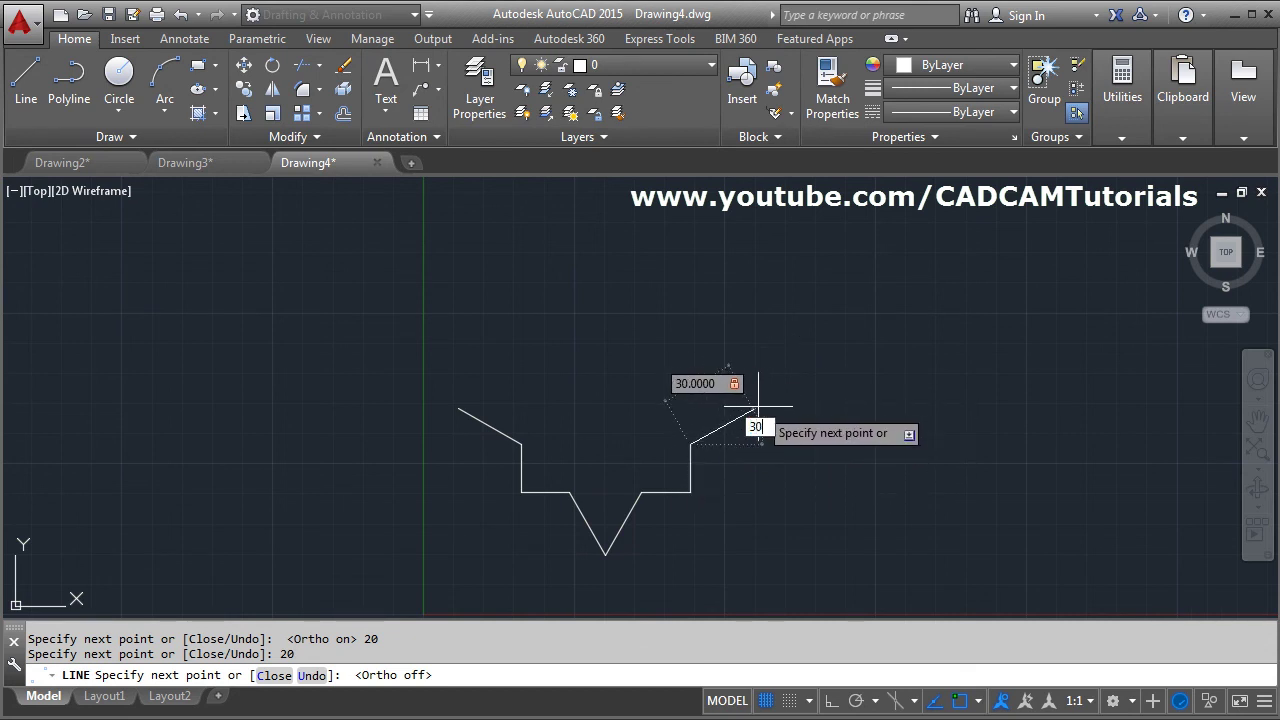
{"action": "key", "text": "Return"}
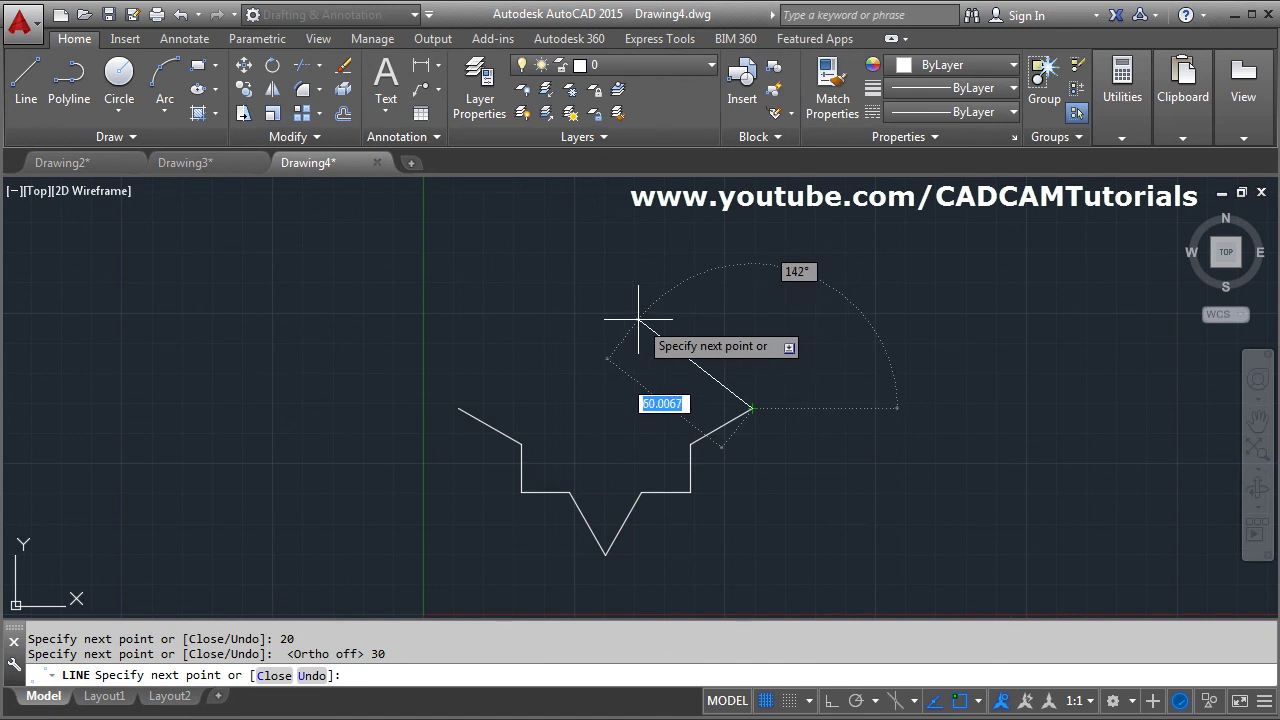
- Complete the star's right tip with a 30-unit edge at 150° up to the left
{"action": "type", "text": "30"}
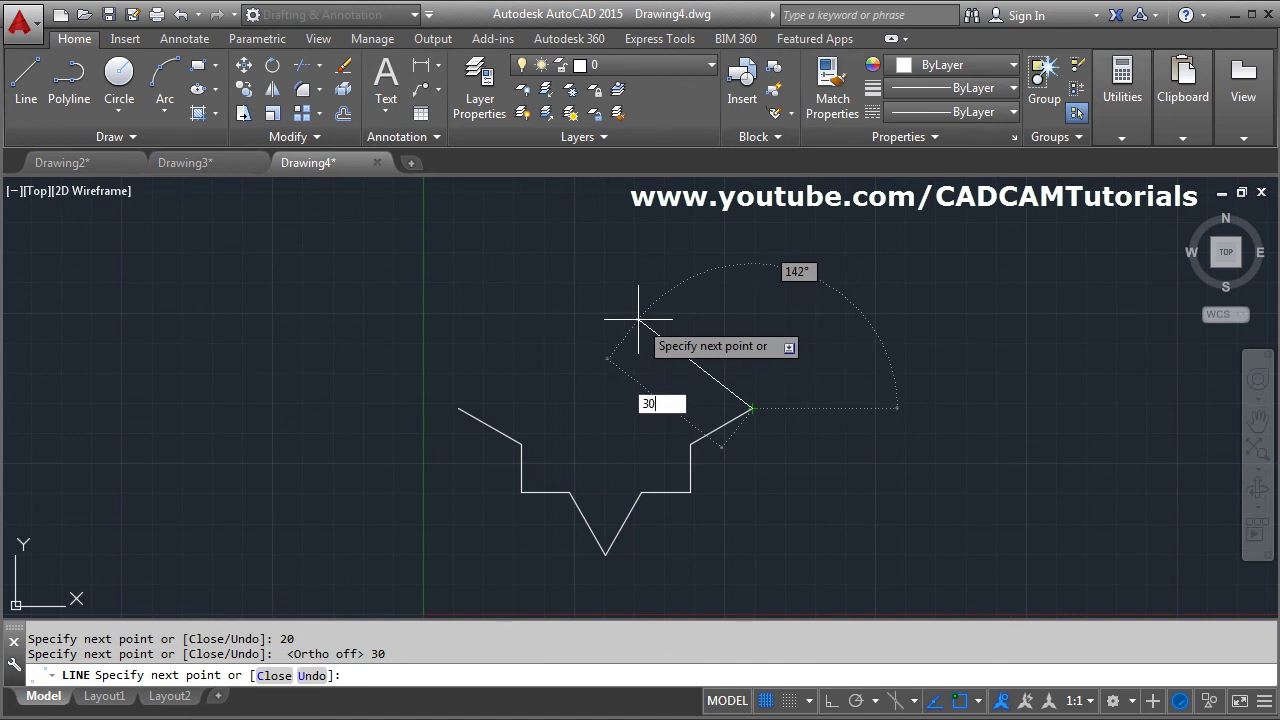
{"action": "key", "text": "Tab"}
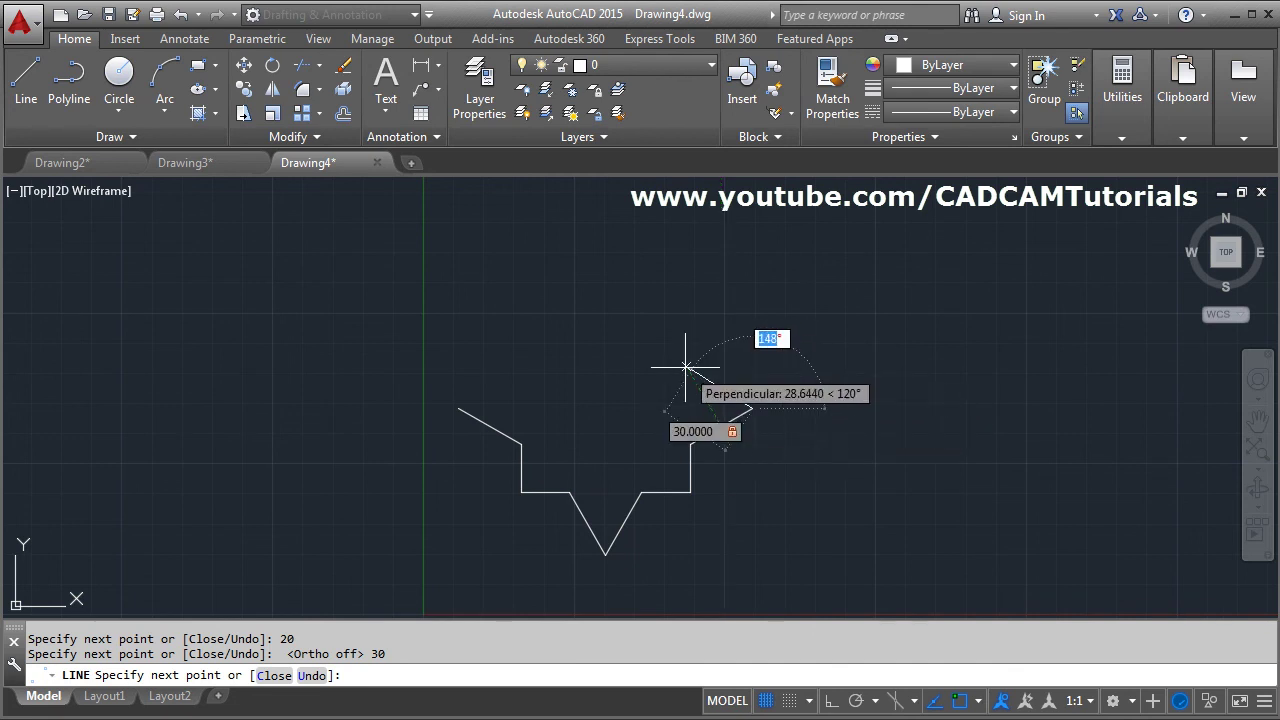
{"action": "type", "text": "150"}
{"action": "key", "text": "Return"}
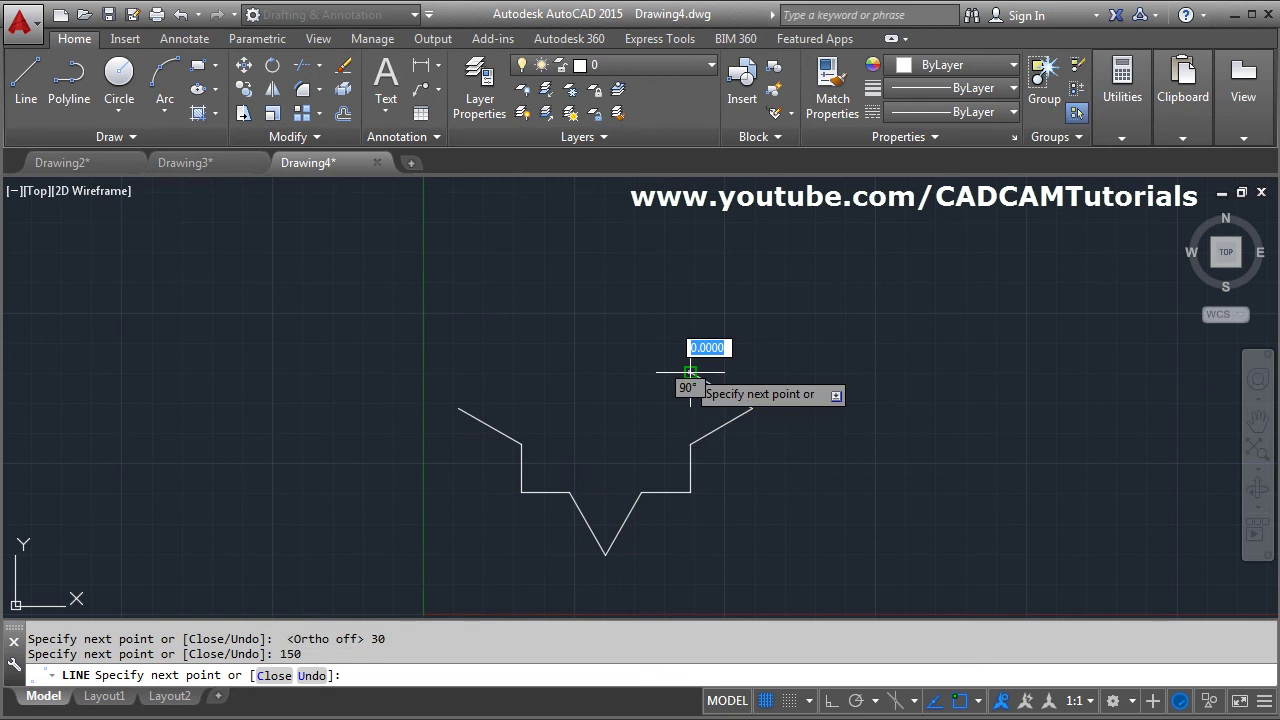
- With Ortho mode on, continue the star outline 20 units up and 20 units to the left
{"action": "left_click", "coordinate": [831, 700]}
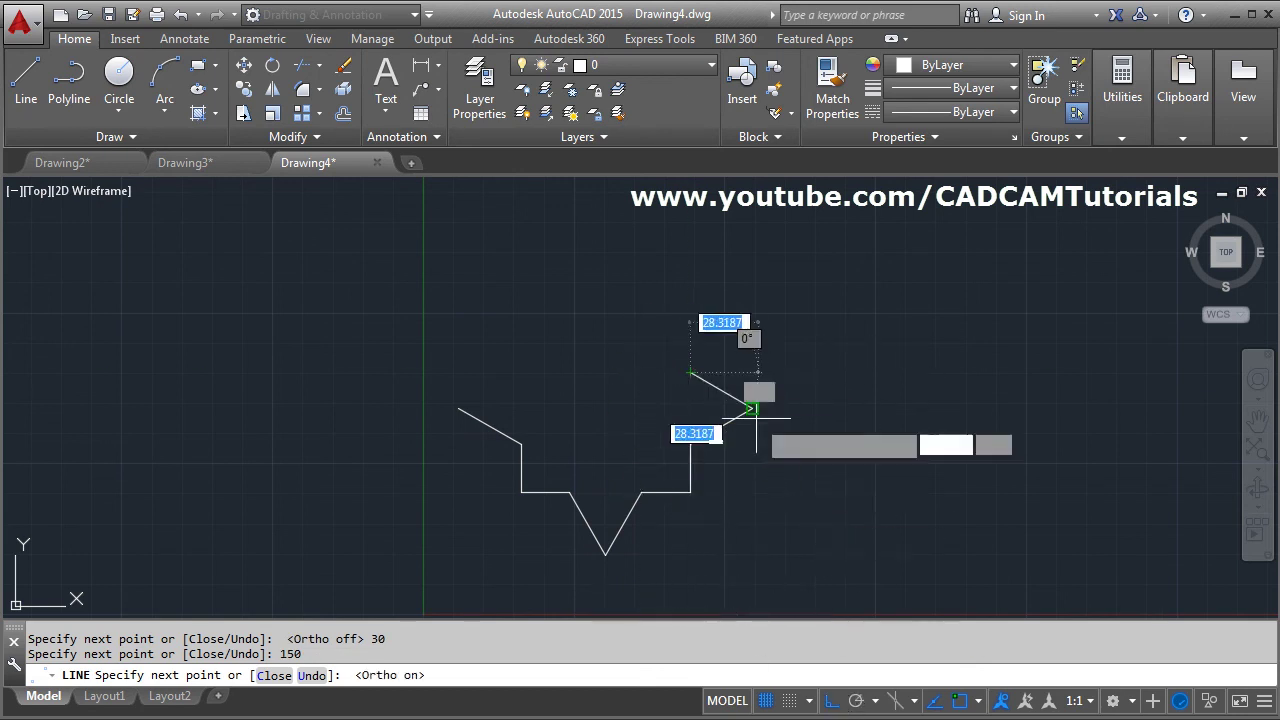
{"action": "type", "text": "20"}
{"action": "key", "text": "Return"}
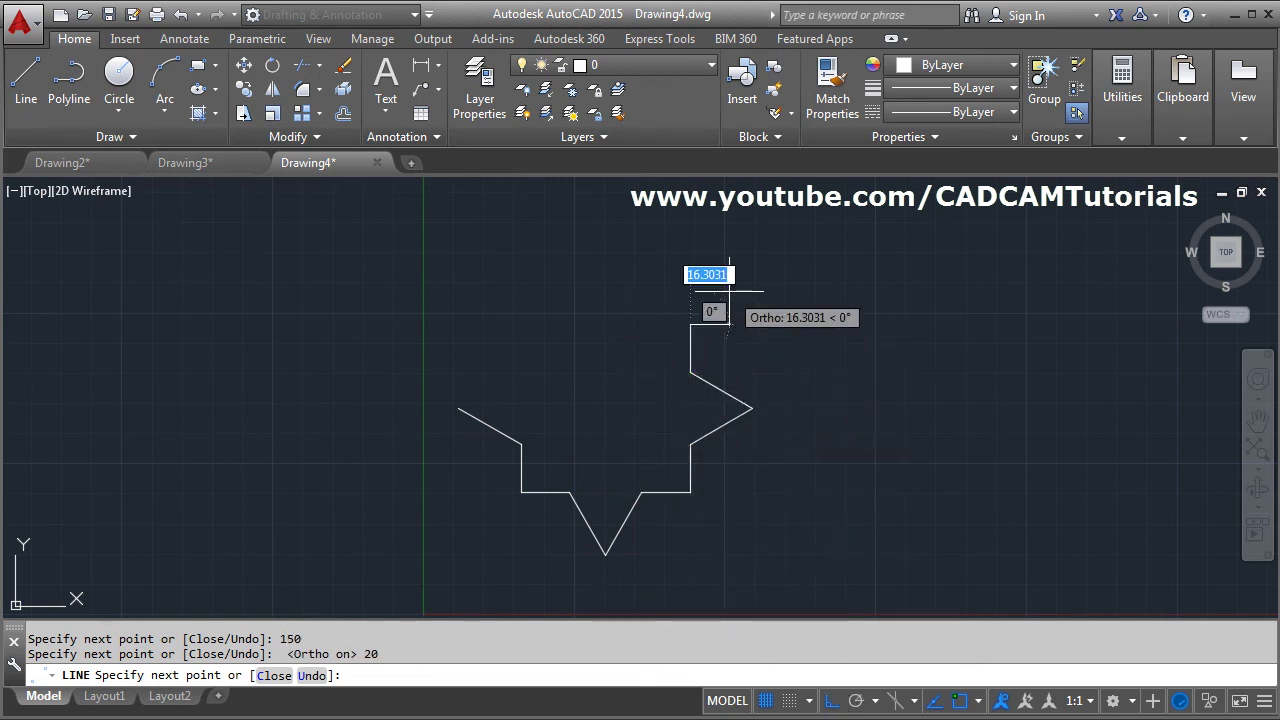
{"action": "type", "text": "20"}
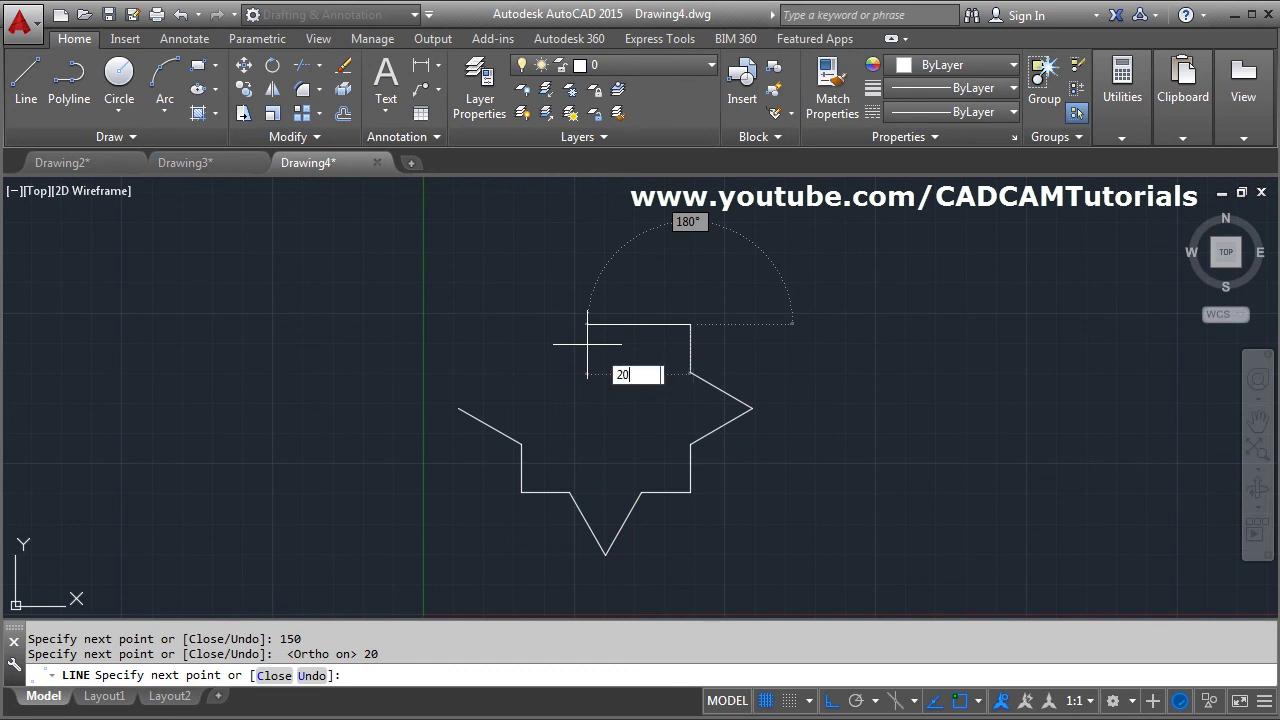
{"action": "key", "text": "Return"}
- With Ortho mode off, draw the first edge of the star's top tip, 30 units long at 120° up to the left
{"action": "left_click", "coordinate": [831, 701]}
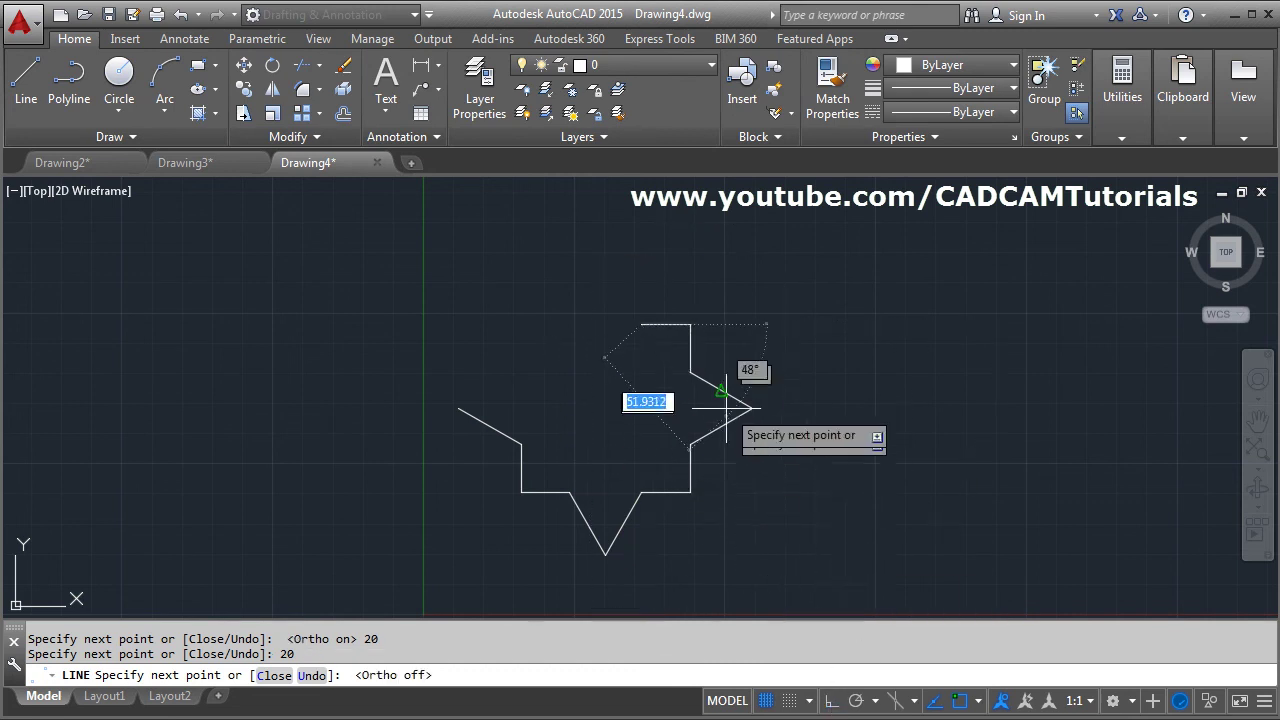
{"action": "type", "text": "3"}
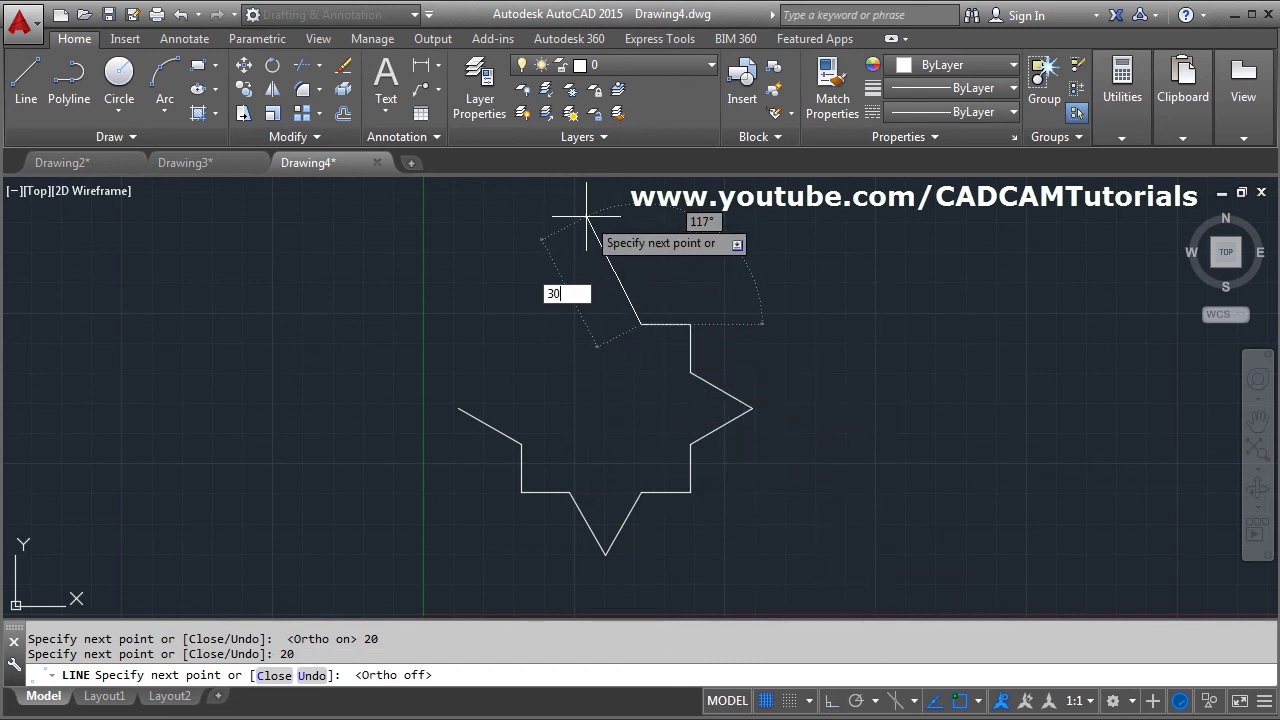
{"action": "type", "text": "0"}
{"action": "key", "text": "Tab"}
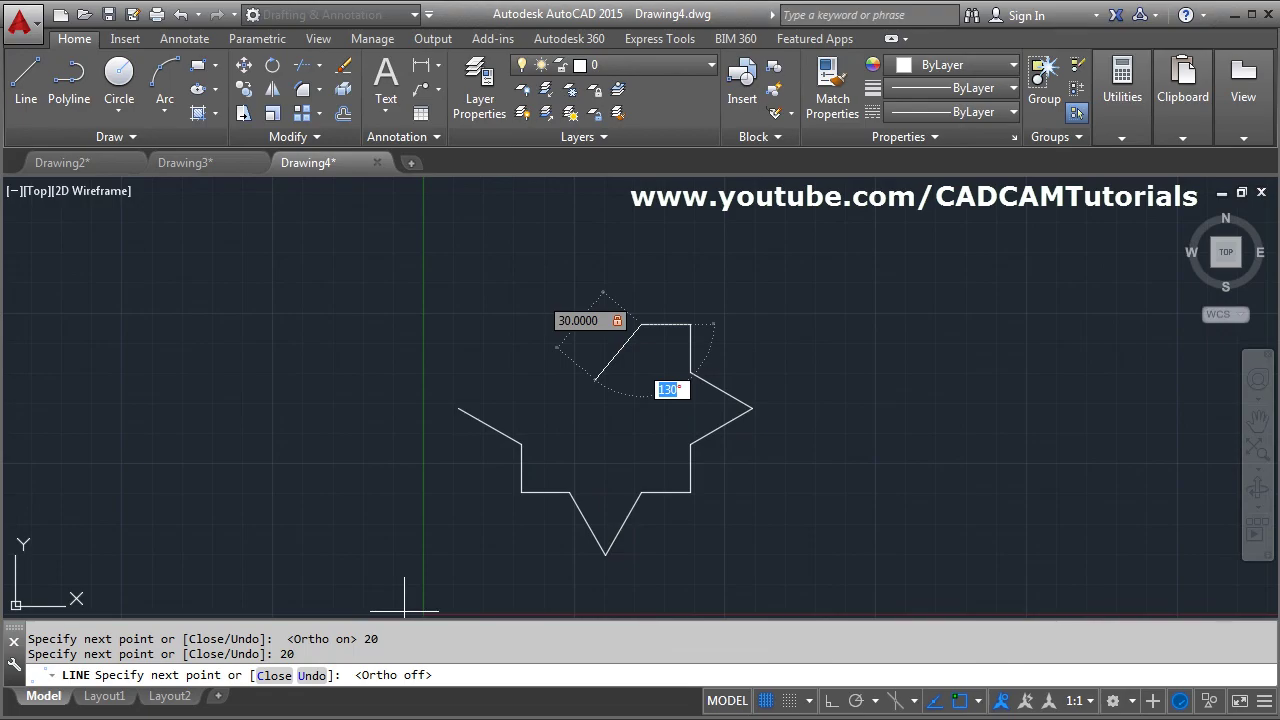
{"action": "key", "text": "alt+Tab"}
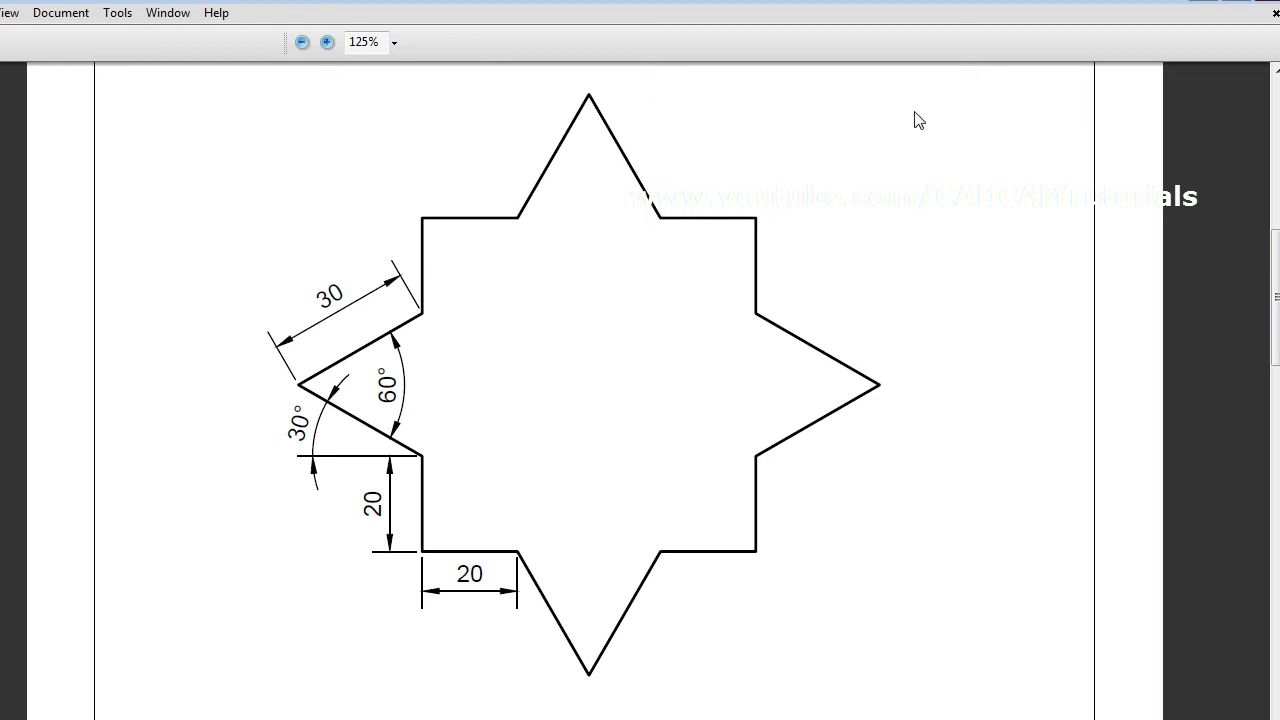
{"action": "key", "text": "alt+Tab"}
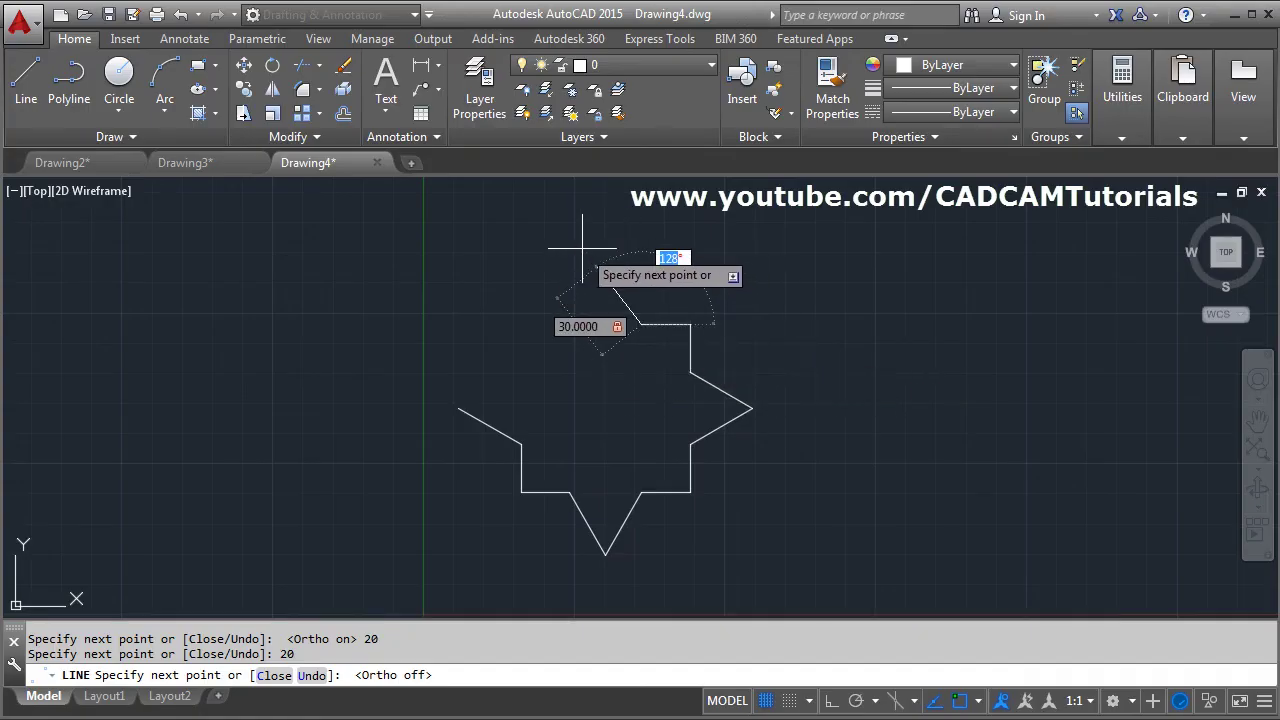
{"action": "type", "text": "120"}
{"action": "key", "text": "Return"}
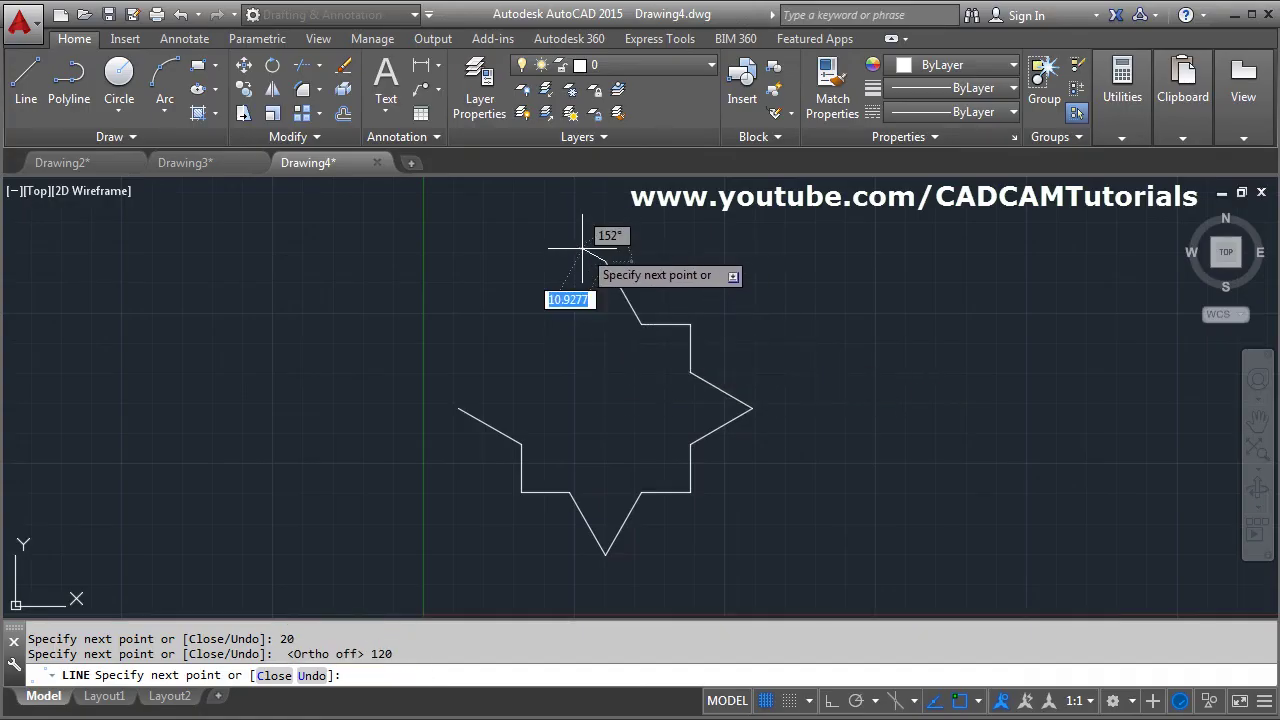
- Complete the top tip with a 30-unit edge at 120° down to the left
{"action": "type", "text": "30"}
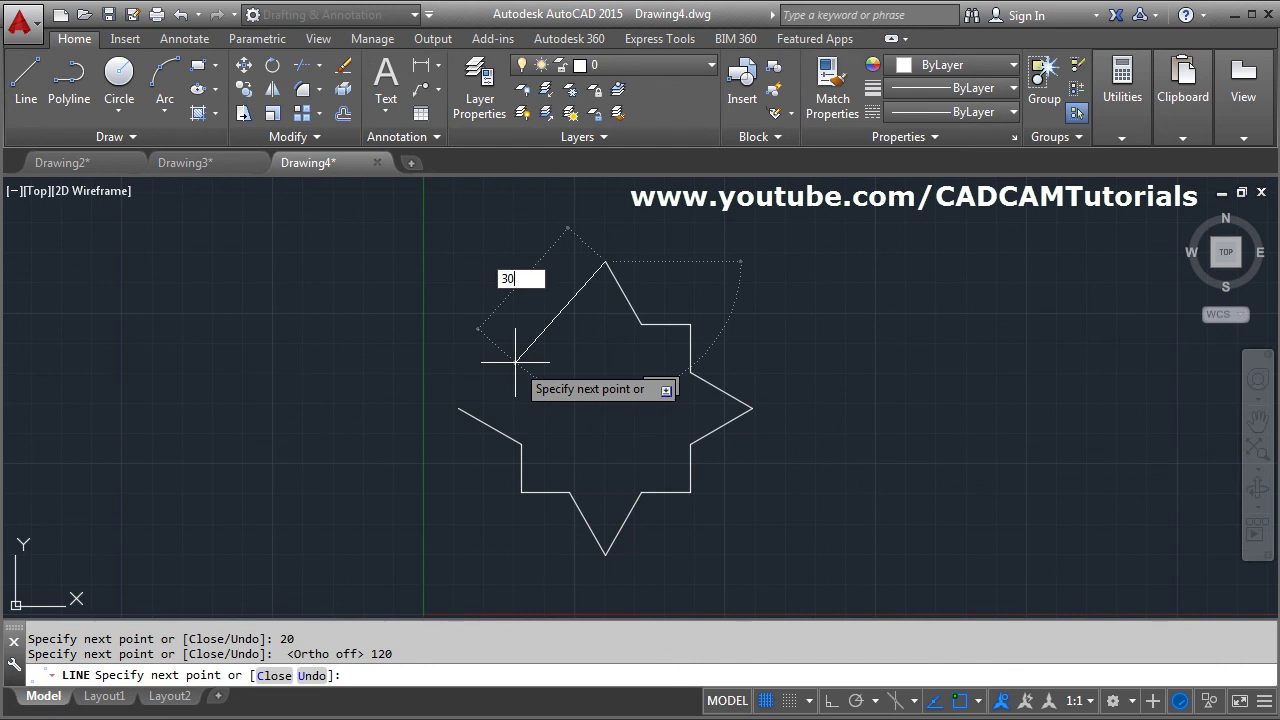
{"action": "key", "text": "Tab"}
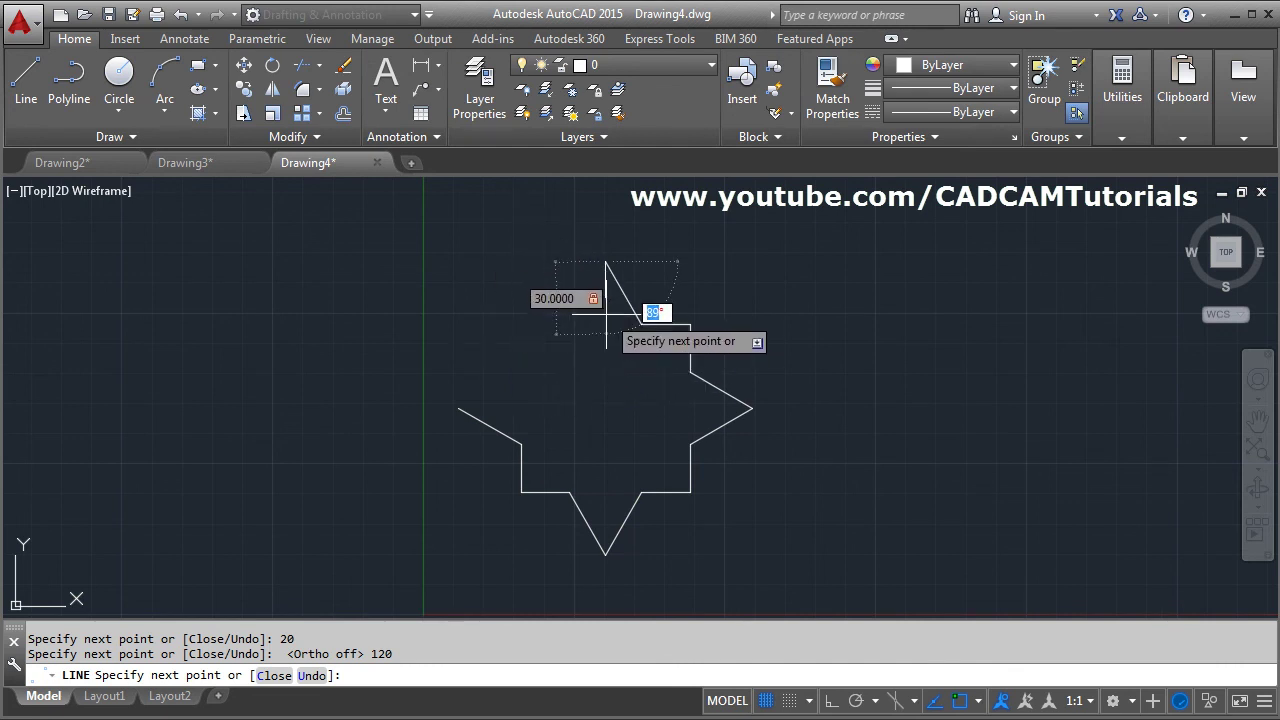
{"action": "type", "text": "120"}
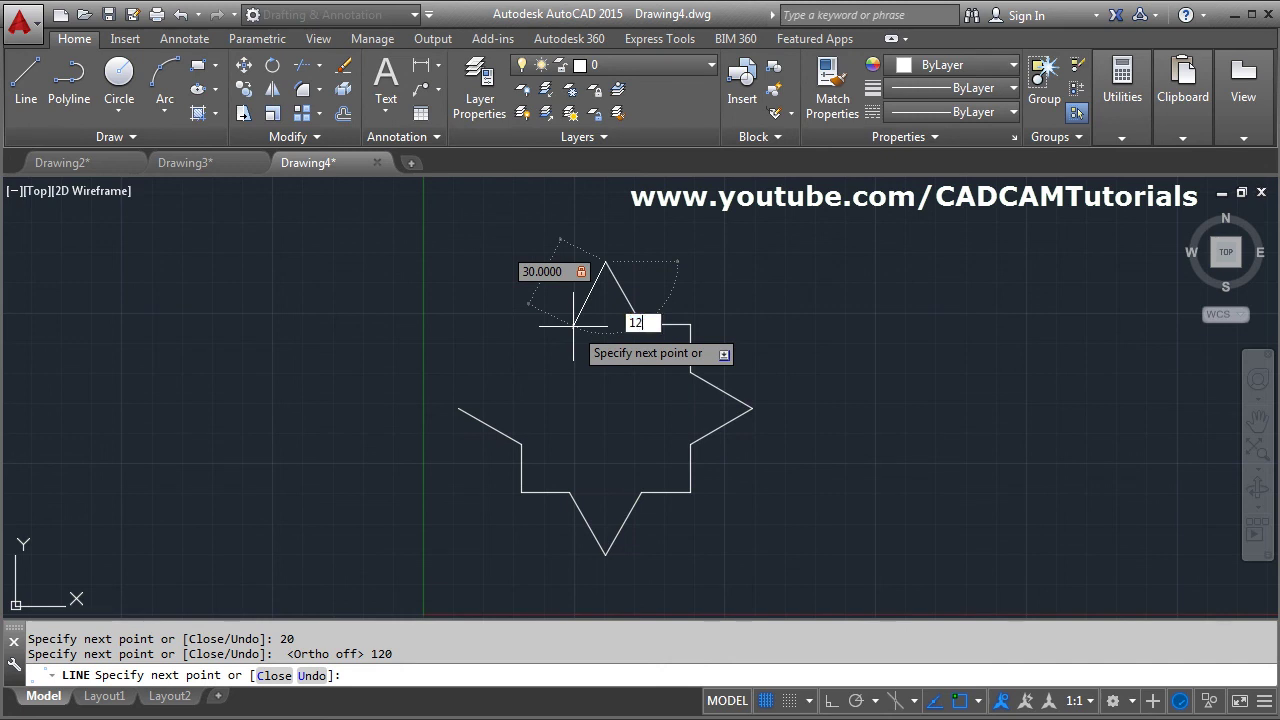
{"action": "key", "text": "Return"}
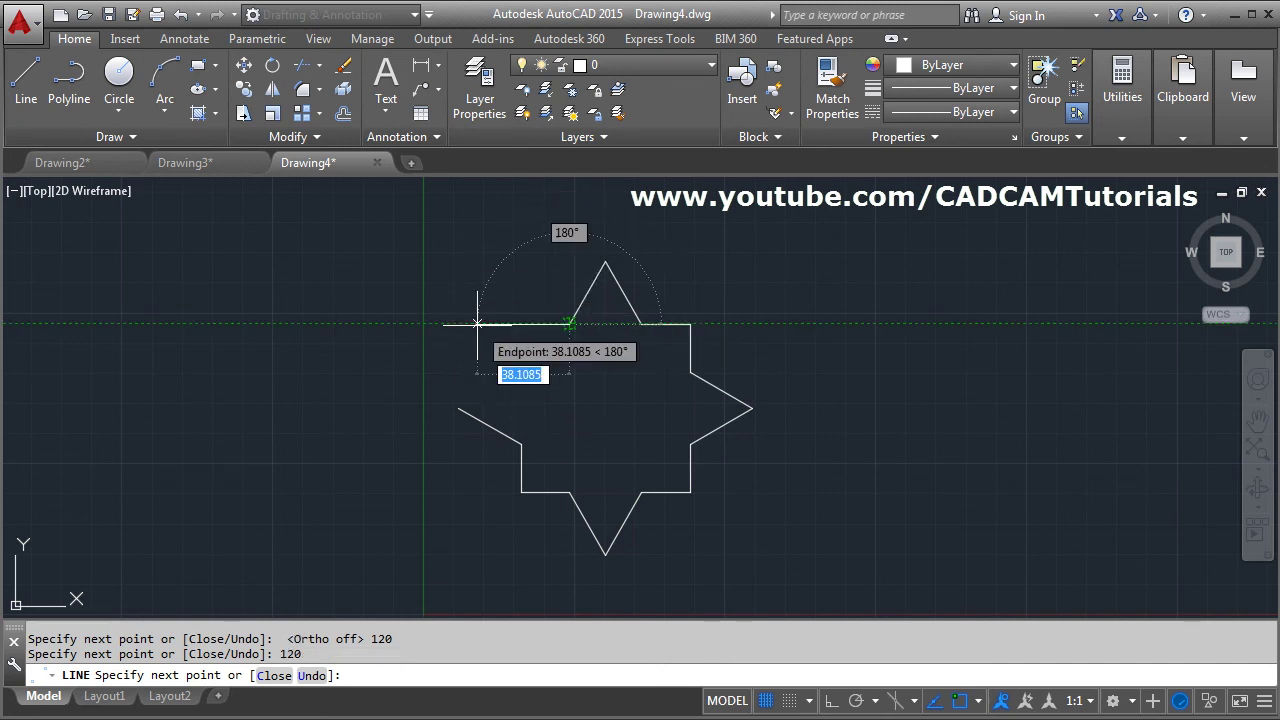
- Continue the outline 20 units to the left, and with Ortho mode on, 20 units down
{"action": "type", "text": "20"}
{"action": "key", "text": "Return"}
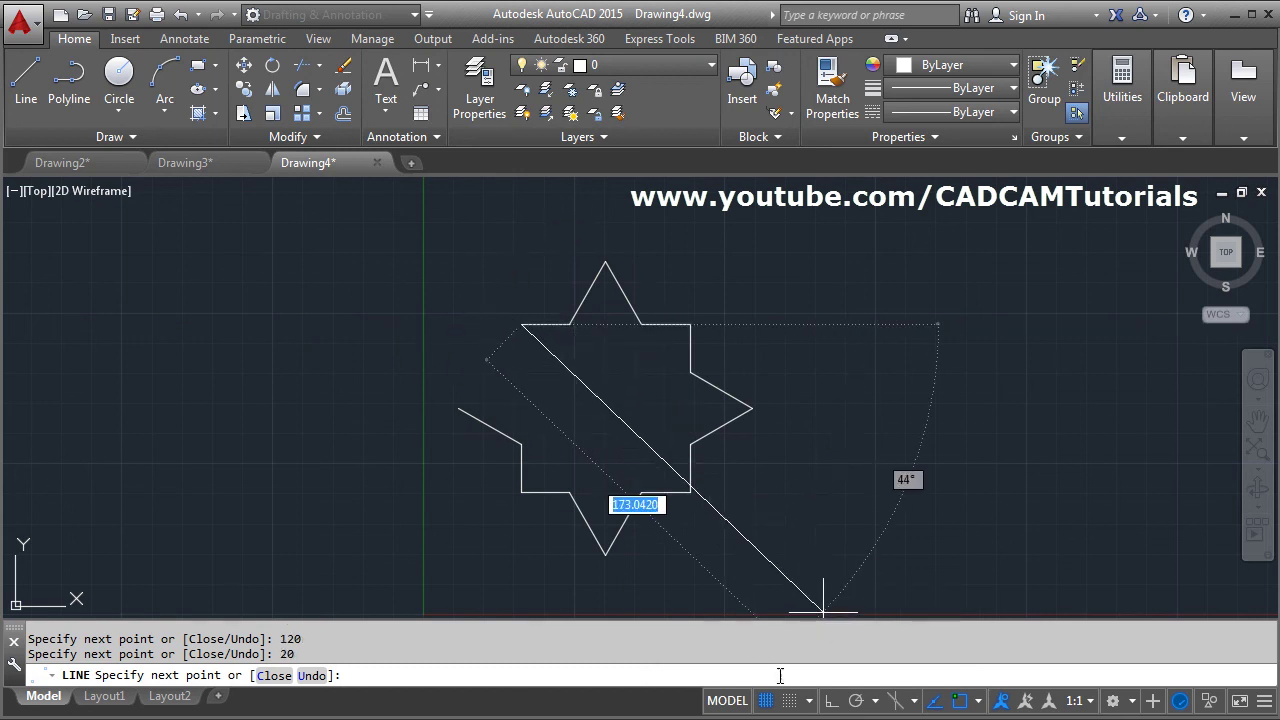
{"action": "left_click", "coordinate": [831, 701]}
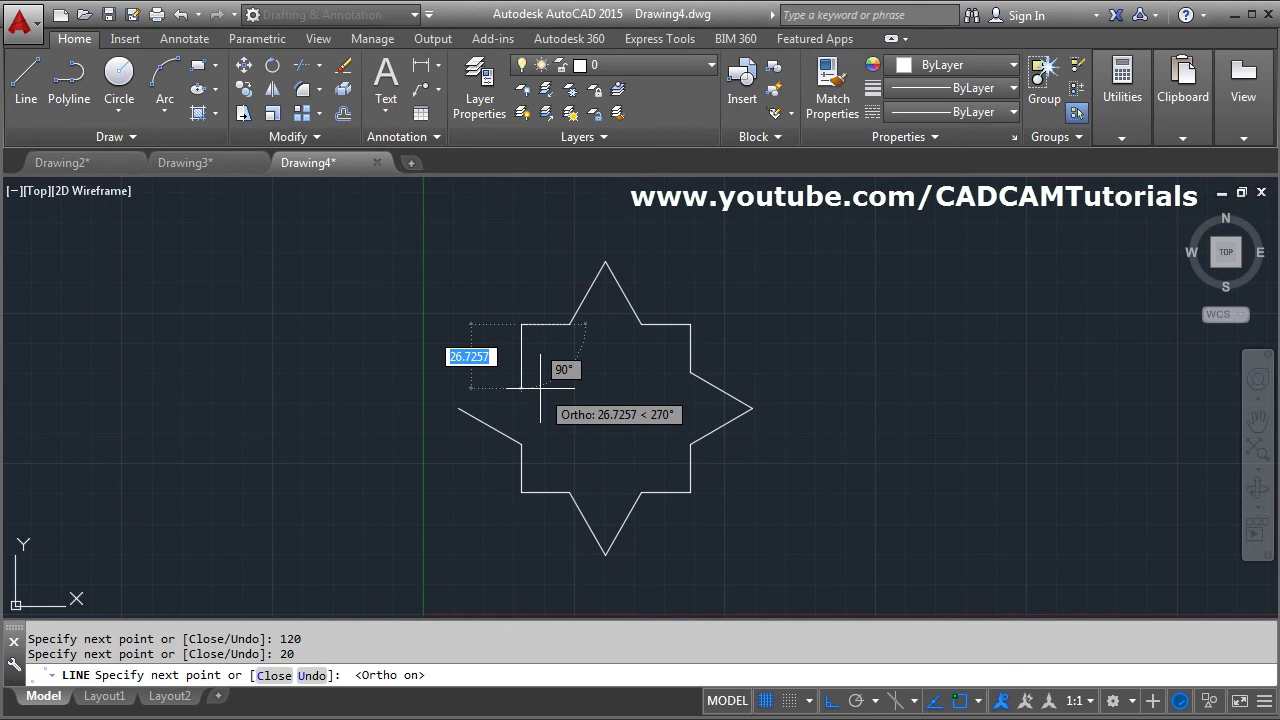
{"action": "type", "text": "20"}
{"action": "key", "text": "Return"}
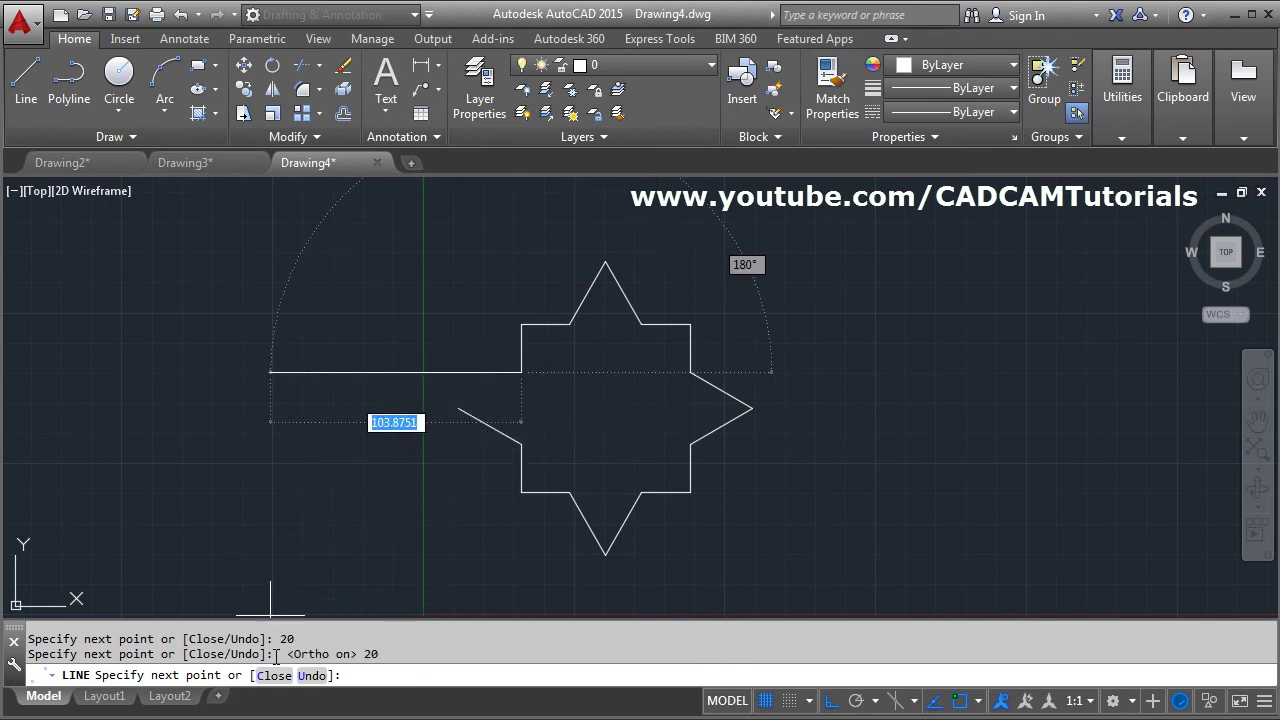
- Close the star outline back to its starting point at the left tip with the Line command's Close option
{"action": "left_click", "coordinate": [274, 676]}
{"action": "scroll", "coordinate": [528, 431], "scroll_direction": "up", "scroll_amount": 1}
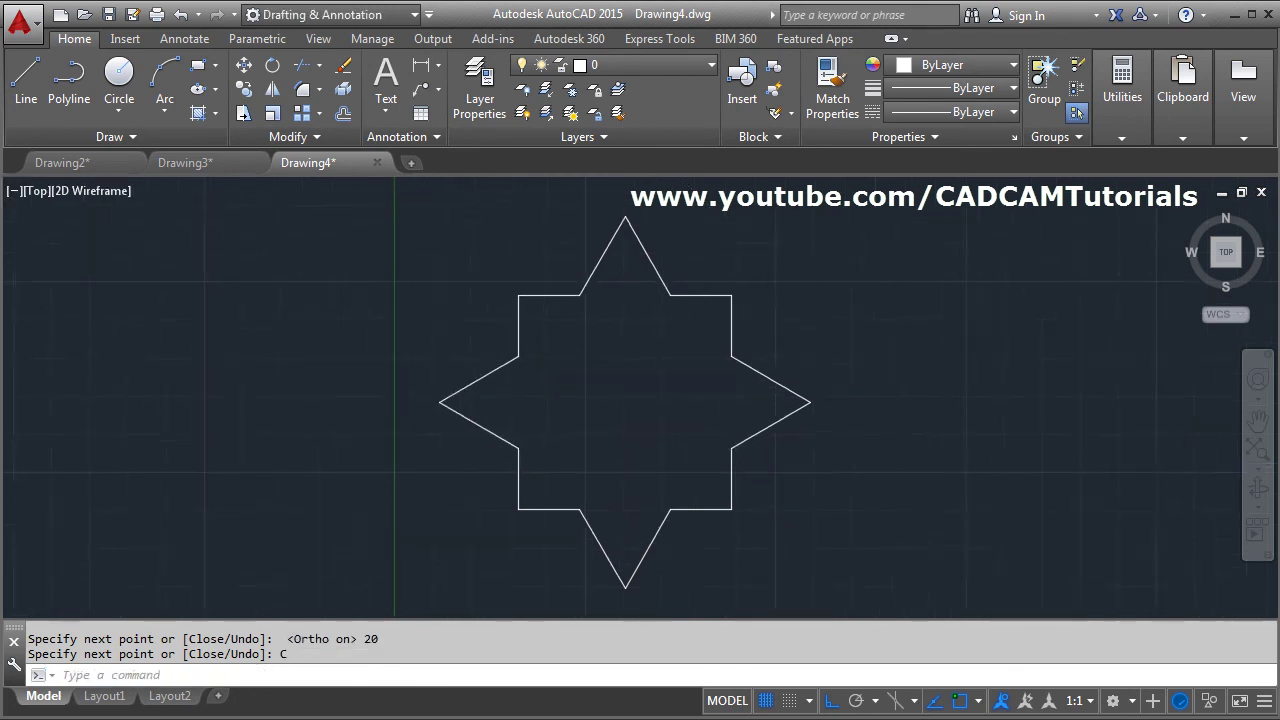
{"action": "middle_click", "coordinate": [430, 458]}
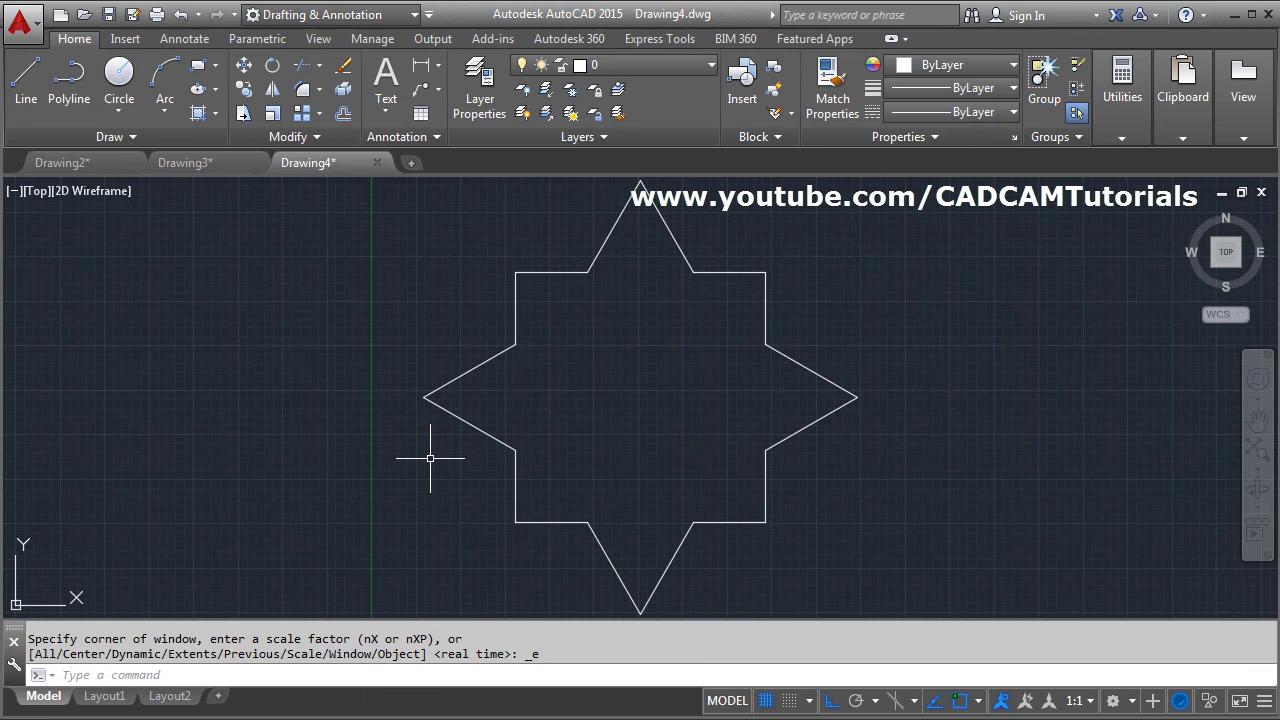